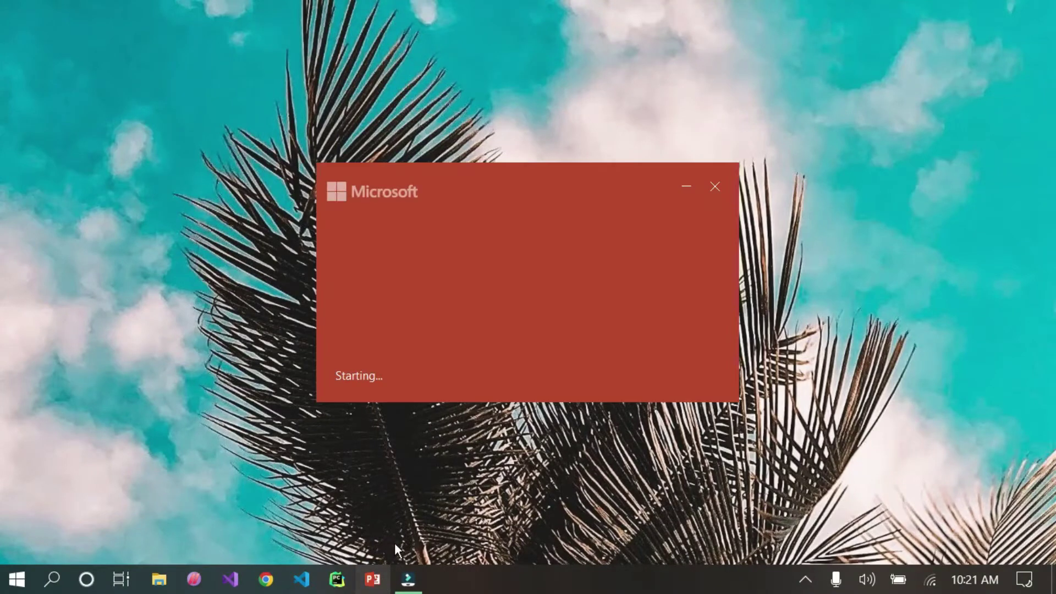
Create a new Blank Presentation from the PowerPoint start screen.
{"action": "left_click", "coordinate": [449, 48]}
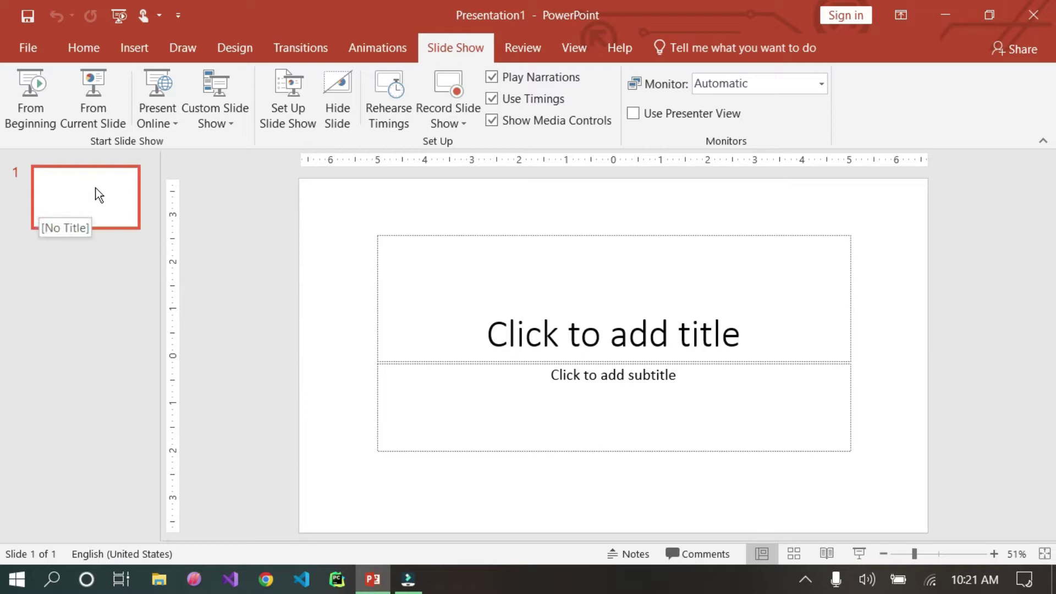
Insert a new Title and Content slide after the title slide.
{"action": "left_click", "coordinate": [138, 48]}
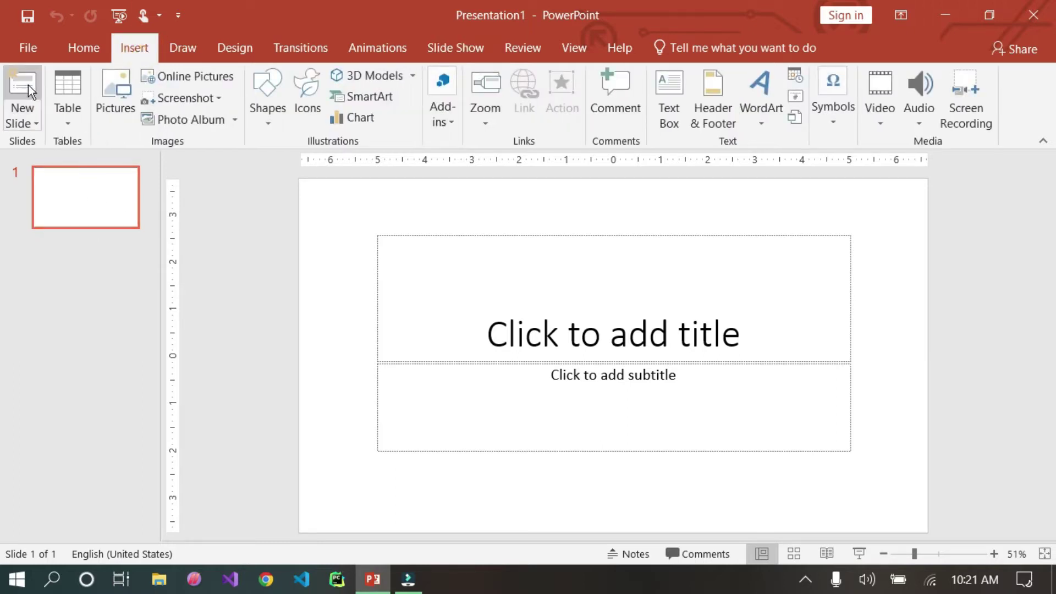
{"action": "left_click", "coordinate": [24, 88]}
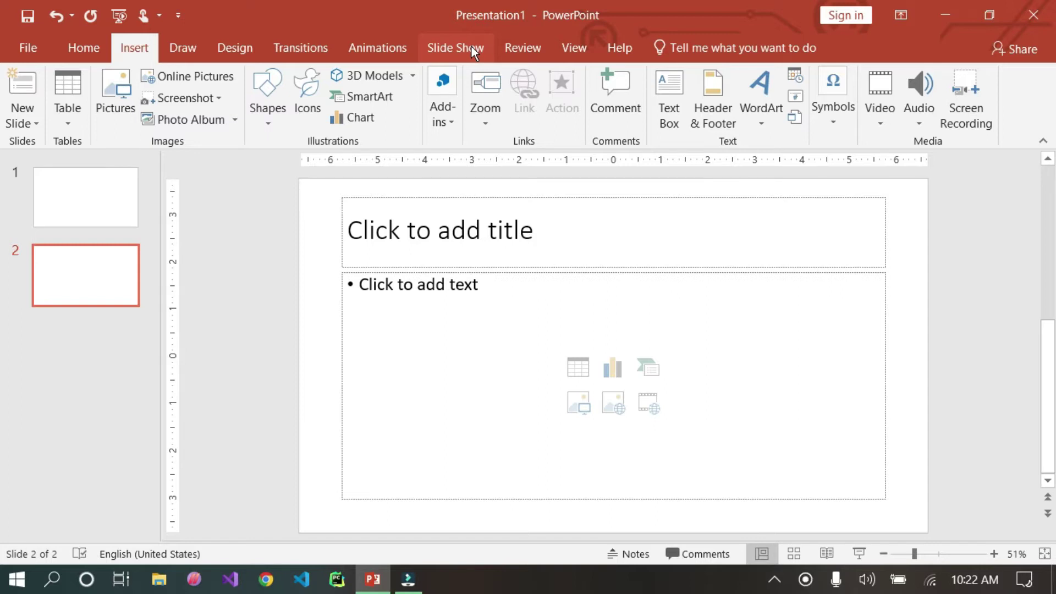
{"action": "left_click", "coordinate": [471, 50]}
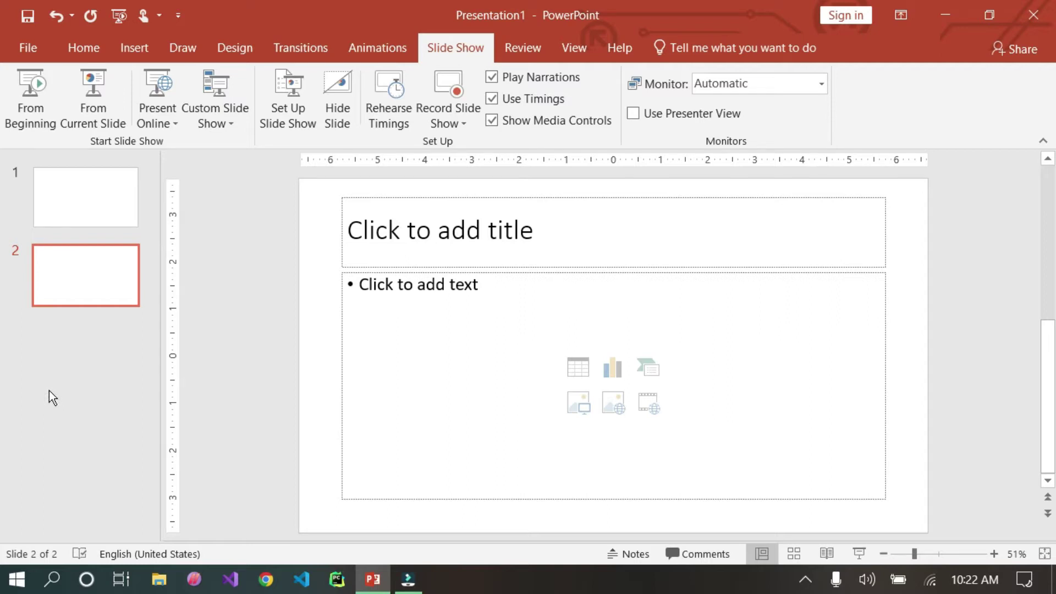
Title slide 1 'First slide'.
{"action": "left_click", "coordinate": [110, 196]}
{"action": "left_click", "coordinate": [549, 234]}
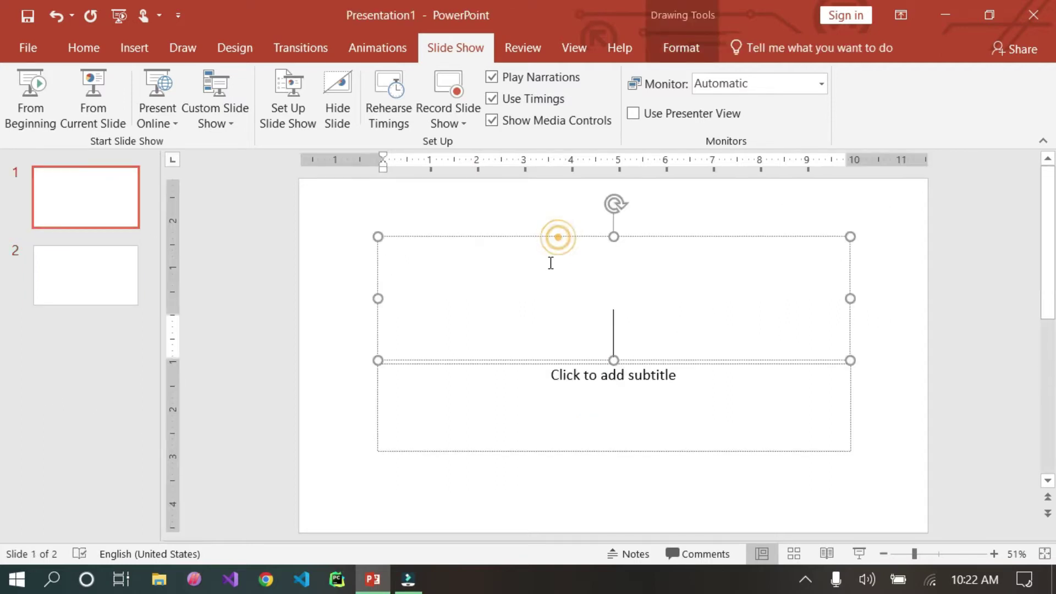
{"action": "type", "text": "first slide"}
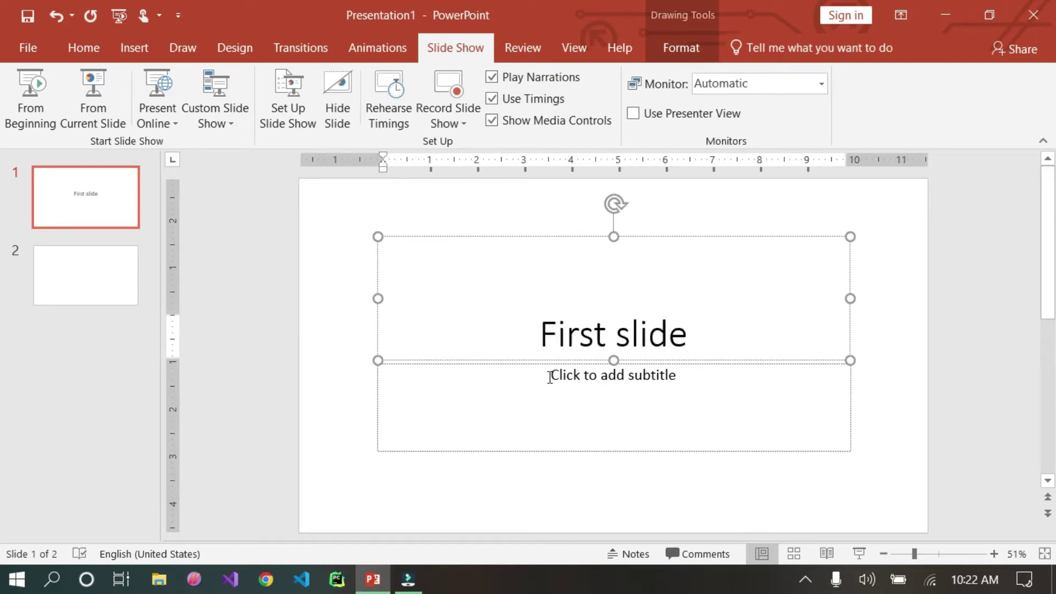
{"action": "left_click", "coordinate": [550, 375]}
Title slide 2 'Second Slide', then return to slide 1.
{"action": "left_click", "coordinate": [69, 281]}
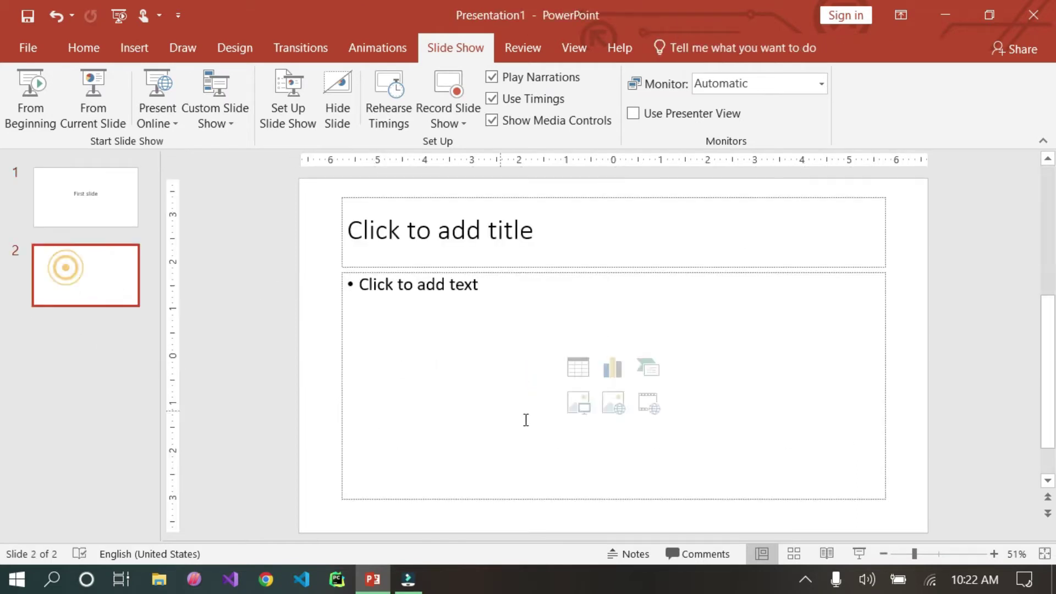
{"action": "left_click", "coordinate": [570, 229]}
{"action": "type", "text": "Second Slide"}
{"action": "left_click", "coordinate": [127, 200]}
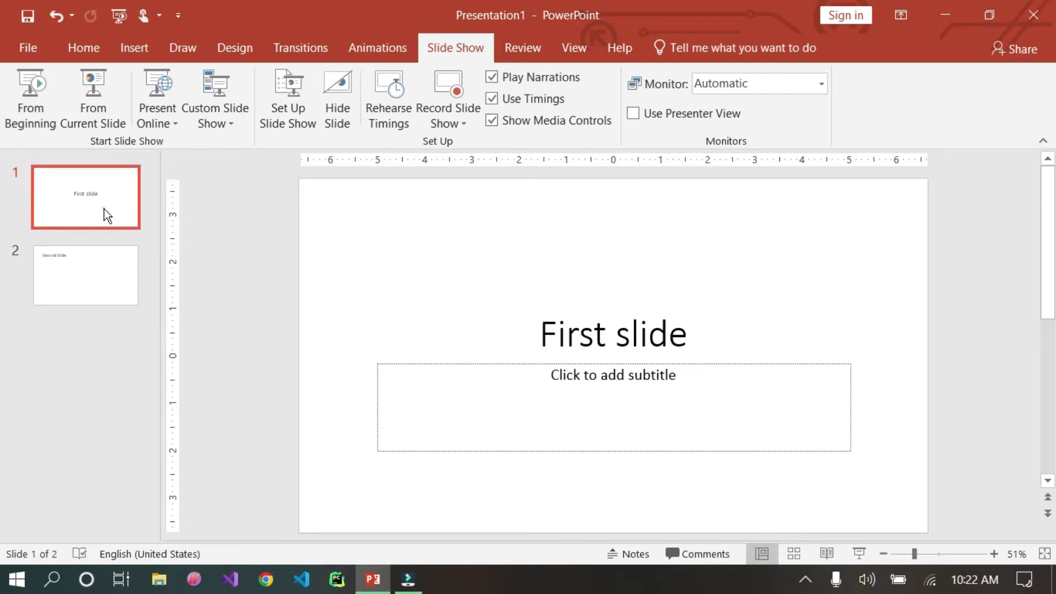
{"action": "left_click_drag", "start_coordinate": [104, 209], "coordinate": [92, 259]}
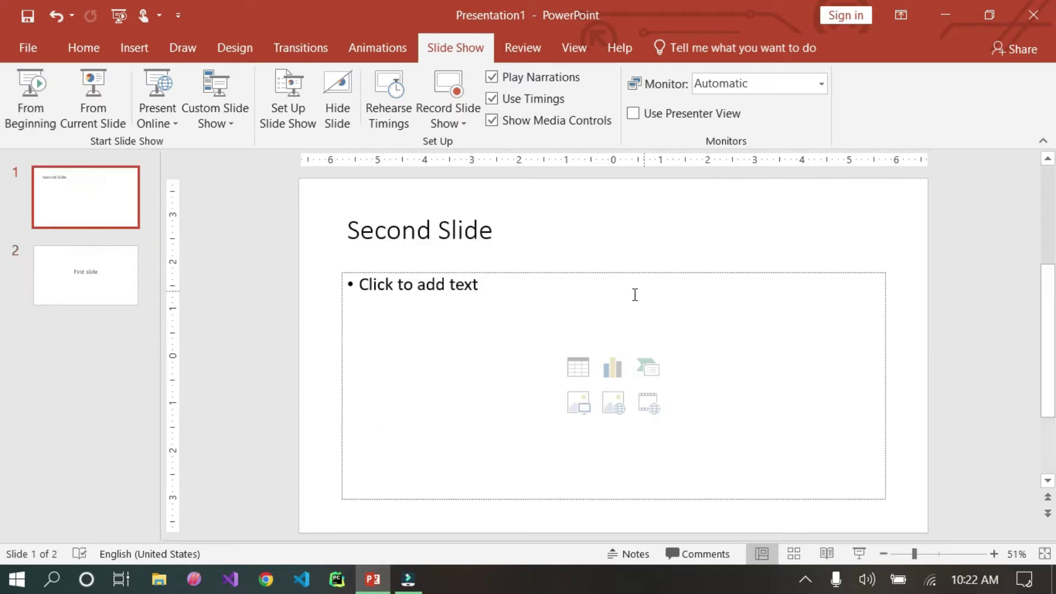
{"action": "left_click", "coordinate": [67, 300]}
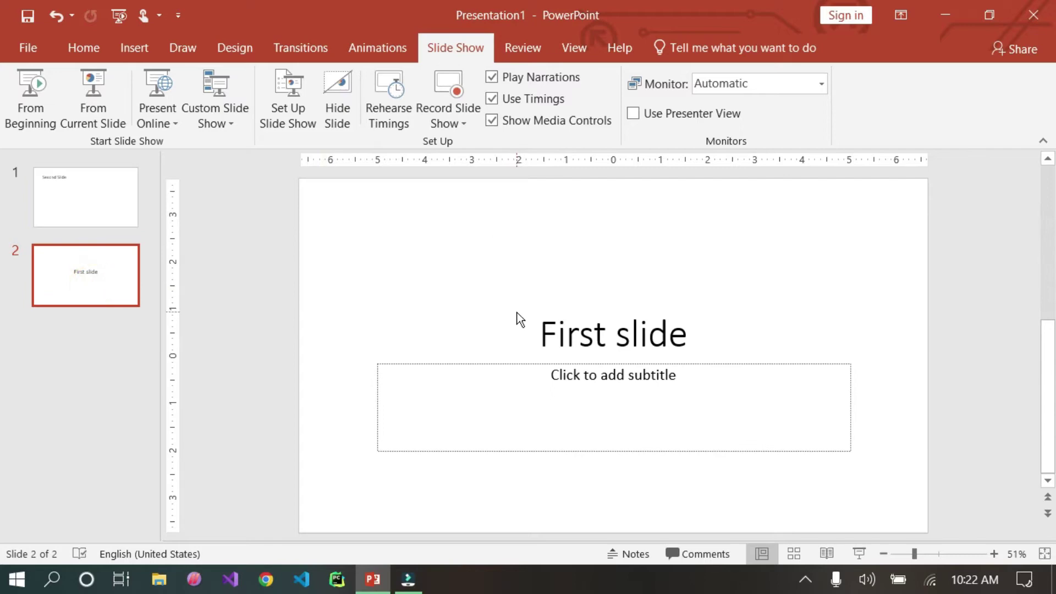
{"action": "left_click", "coordinate": [18, 96]}
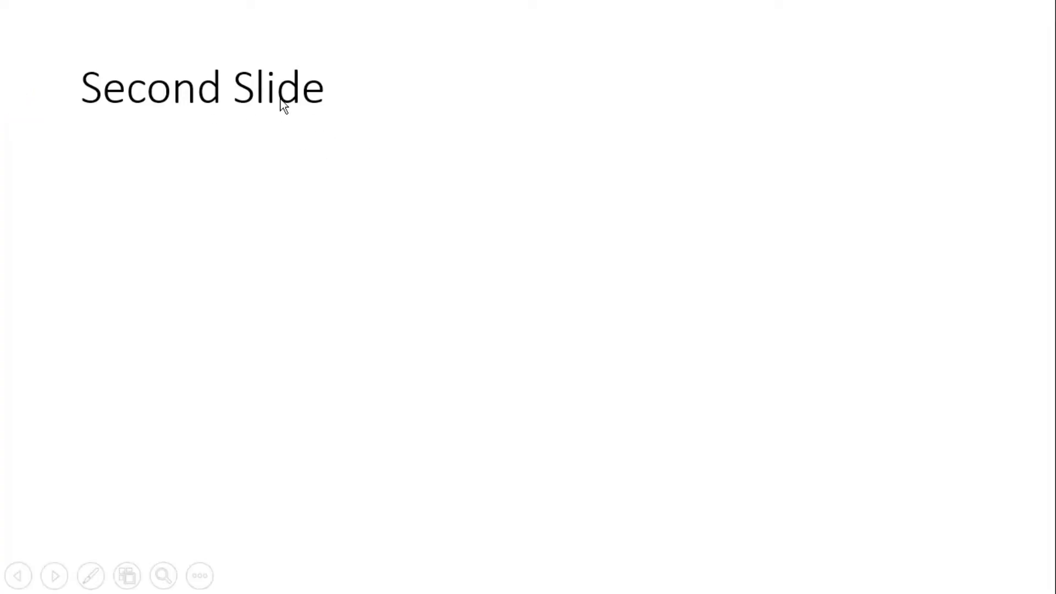
{"action": "left_click", "coordinate": [709, 284]}
{"action": "left_click", "coordinate": [487, 306]}
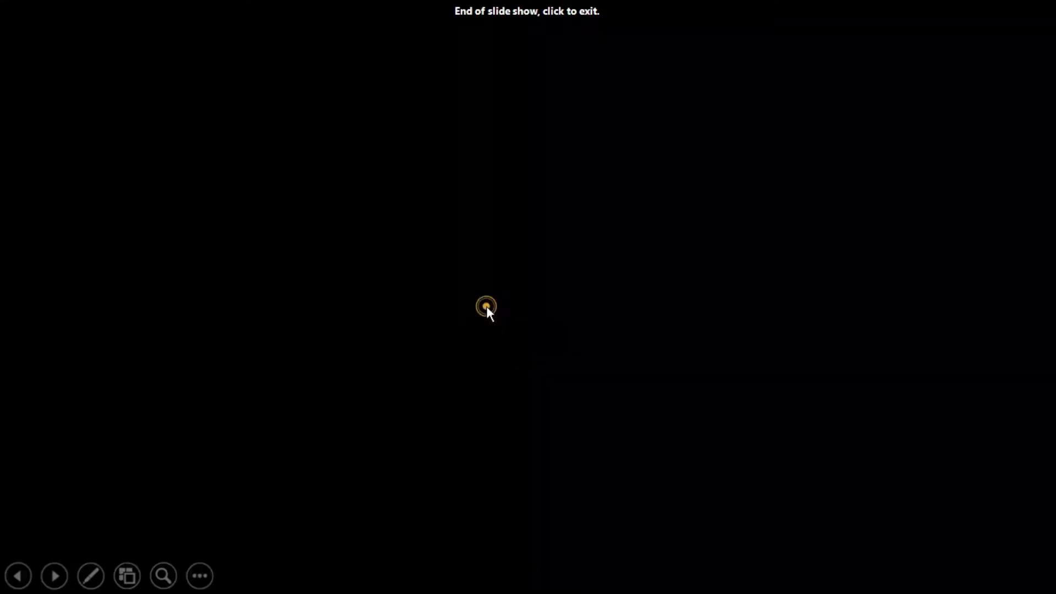
{"action": "left_click", "coordinate": [411, 269]}
{"action": "left_click_drag", "start_coordinate": [66, 200], "coordinate": [83, 275]}
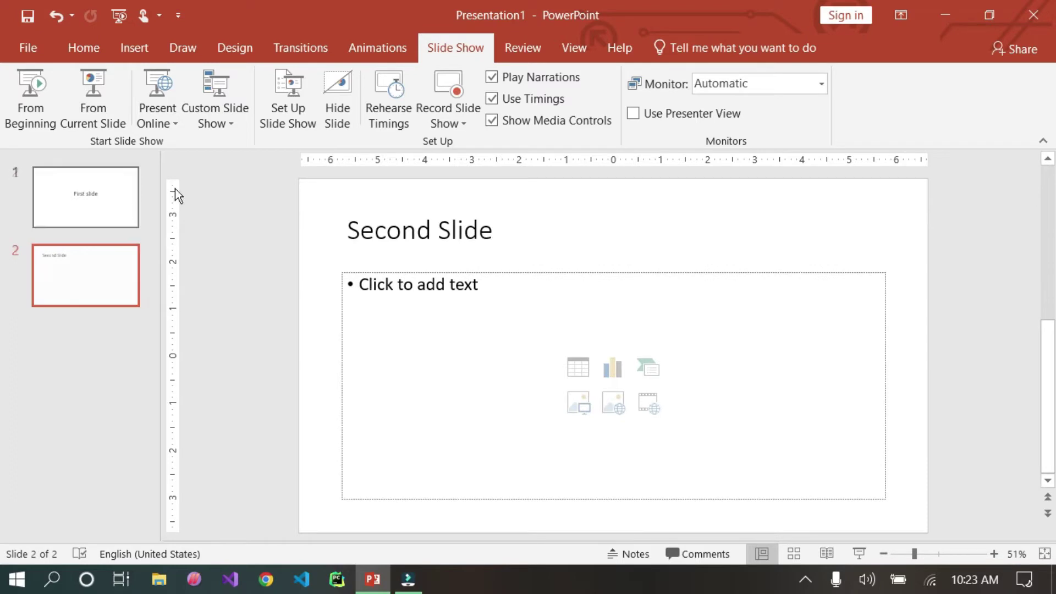
{"action": "left_click", "coordinate": [88, 198]}
{"action": "left_click", "coordinate": [82, 272]}
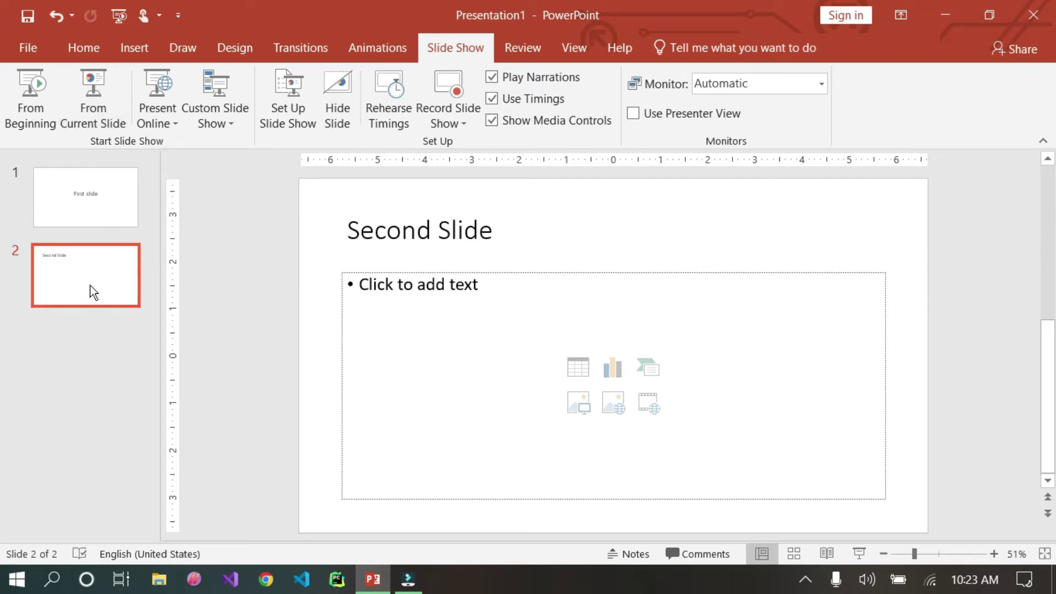
{"action": "left_click", "coordinate": [116, 97]}
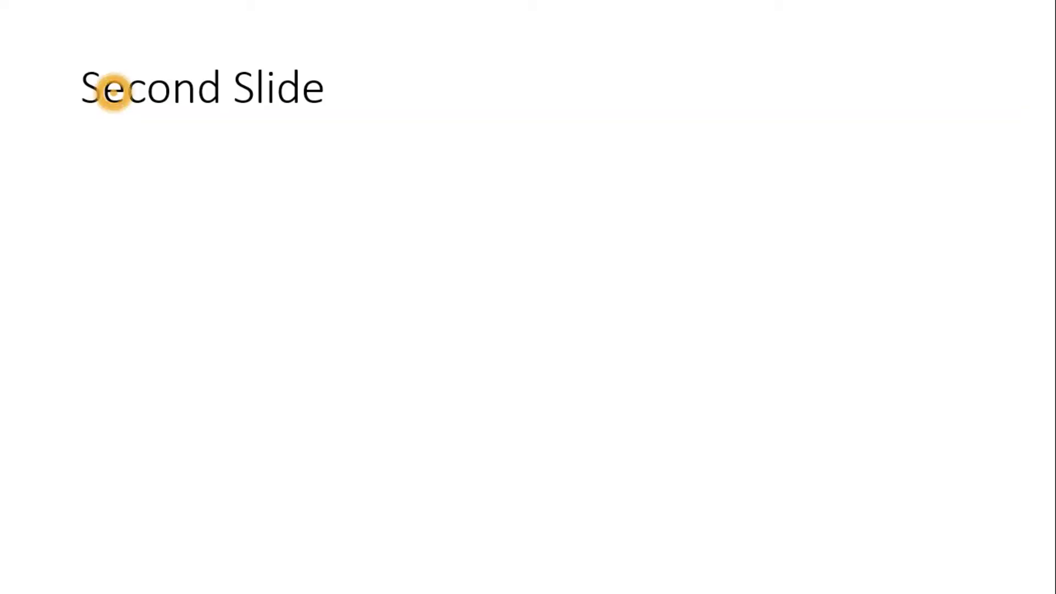
{"action": "left_click", "coordinate": [285, 322]}
{"action": "left_click", "coordinate": [284, 322]}
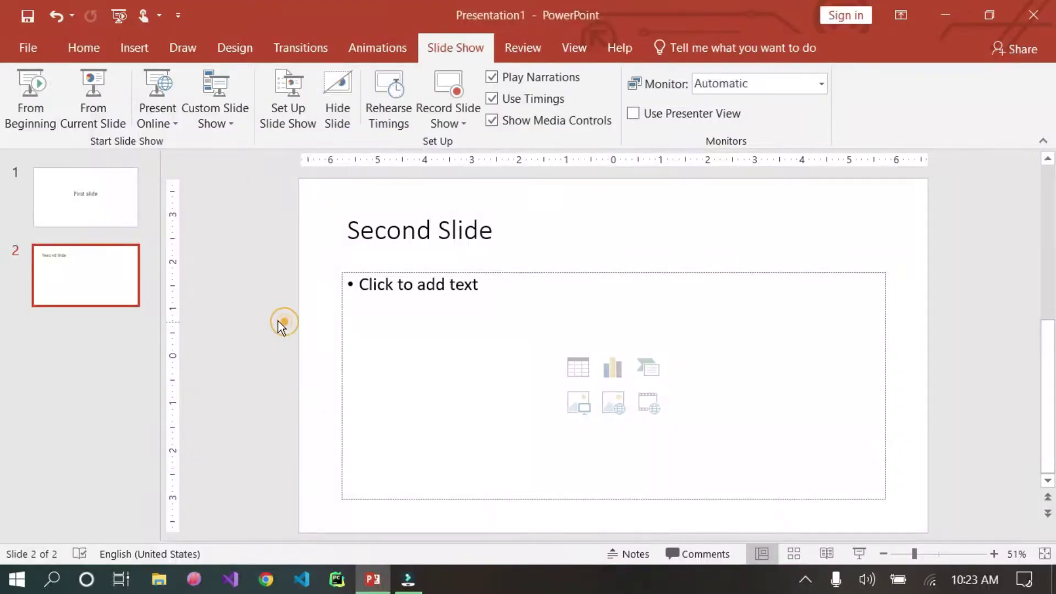
Add a third slide titled 'Third Slide', correcting the typo.
{"action": "left_click", "coordinate": [119, 48]}
{"action": "left_click", "coordinate": [20, 88]}
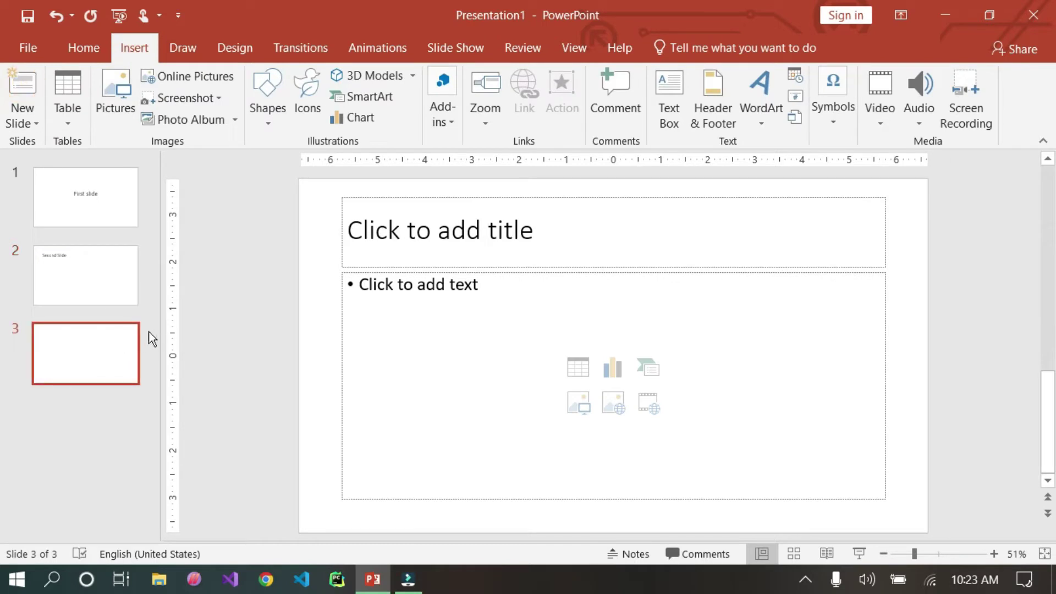
{"action": "left_click", "coordinate": [468, 227]}
{"action": "type", "text": "Third "}
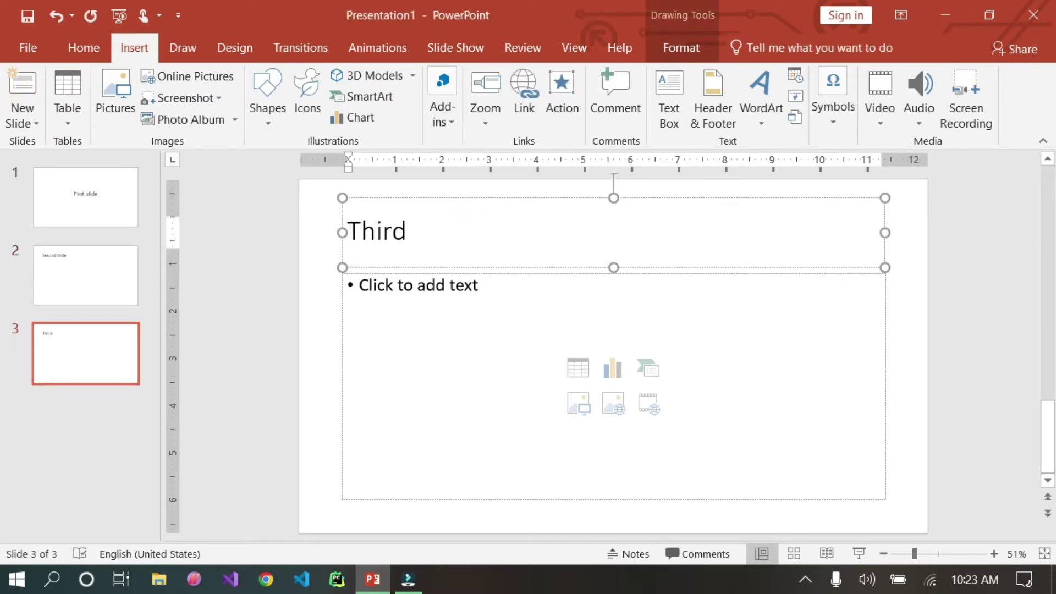
{"action": "type", "text": "Sld"}
{"action": "key", "text": "BackSpace"}
{"action": "type", "text": "ide"}
{"action": "scroll", "coordinate": [318, 296], "scroll_direction": "up", "scroll_amount": 1}
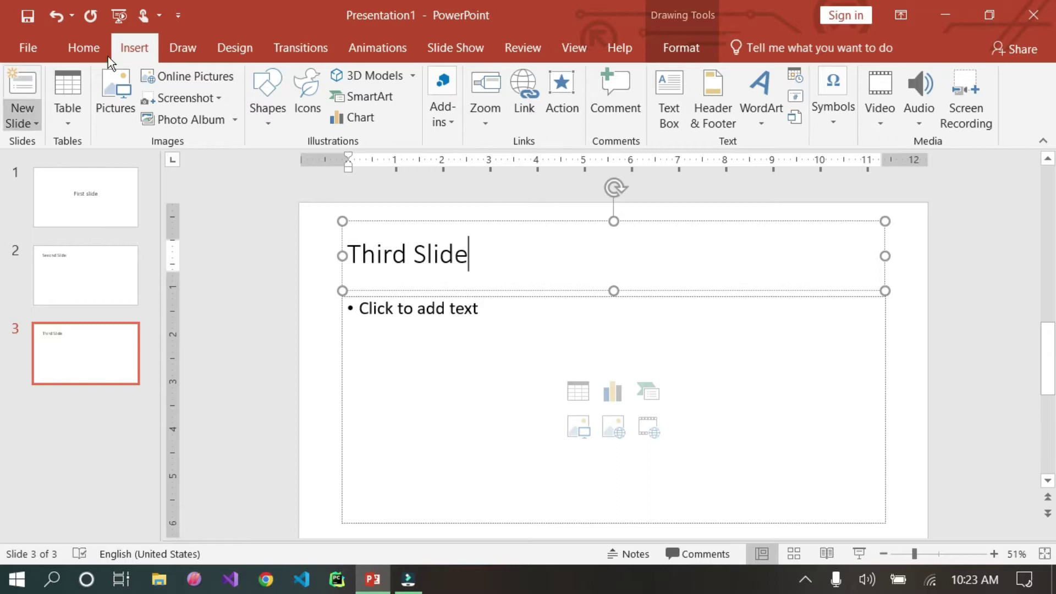
Preview the slide show from the third slide and exit at the end.
{"action": "left_click", "coordinate": [443, 48]}
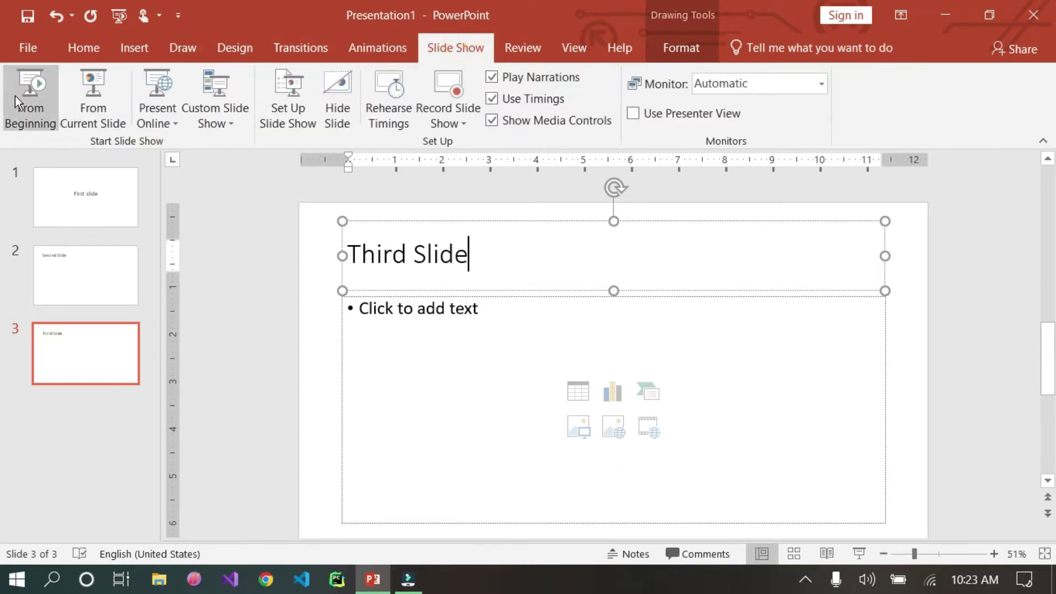
{"action": "left_click", "coordinate": [82, 88]}
{"action": "left_click", "coordinate": [326, 248]}
{"action": "left_click", "coordinate": [326, 248]}
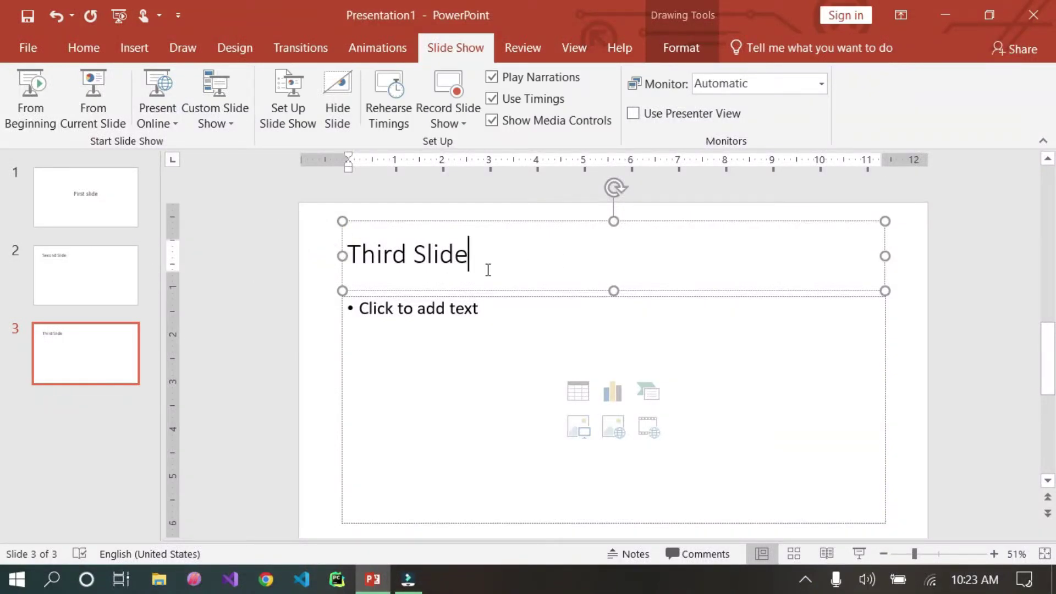
{"action": "left_click", "coordinate": [64, 187]}
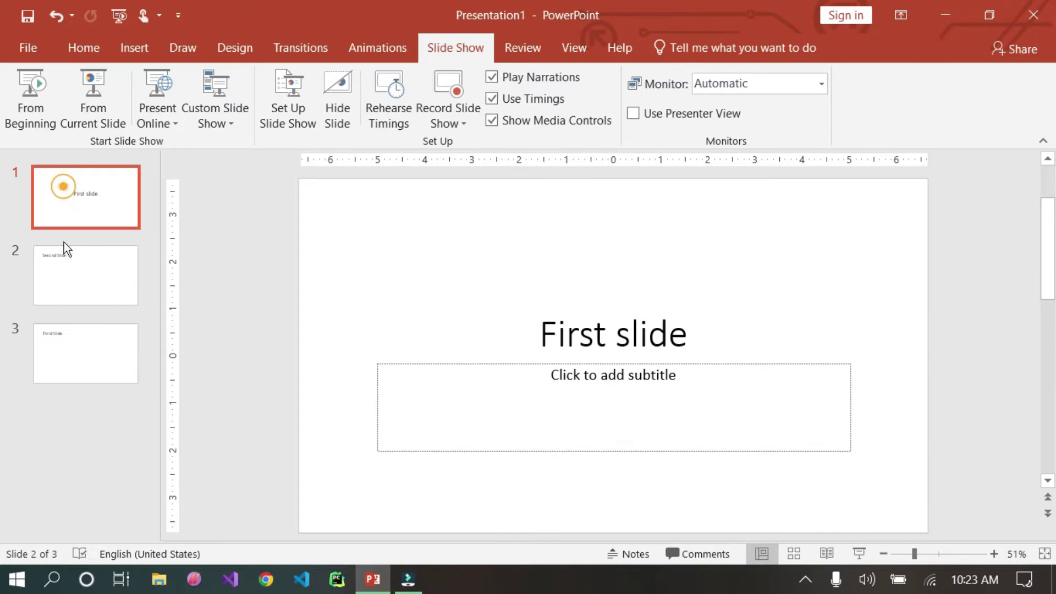
{"action": "left_click", "coordinate": [134, 354]}
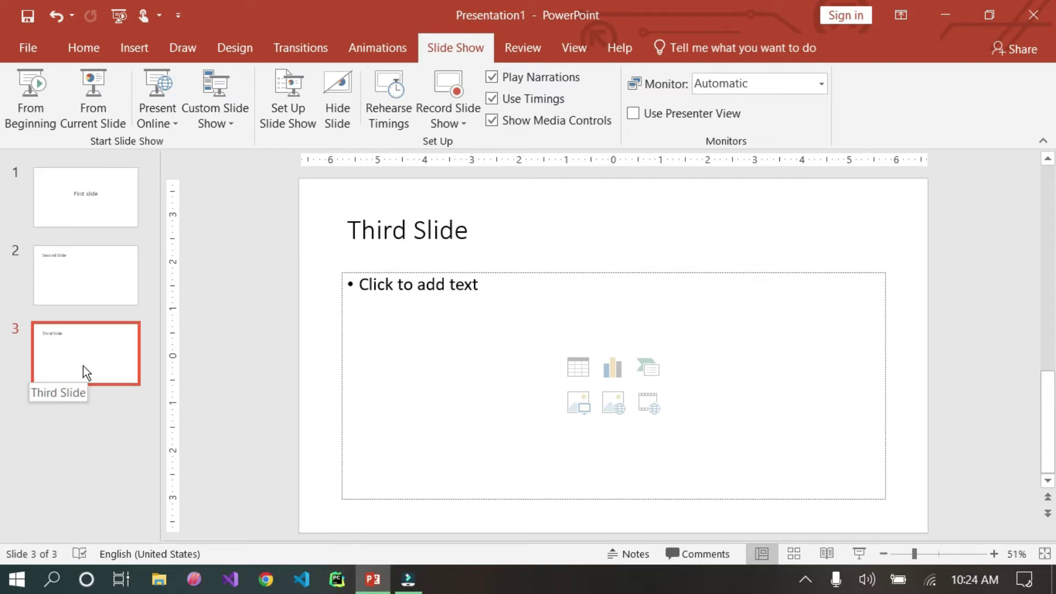
{"action": "left_click", "coordinate": [18, 108]}
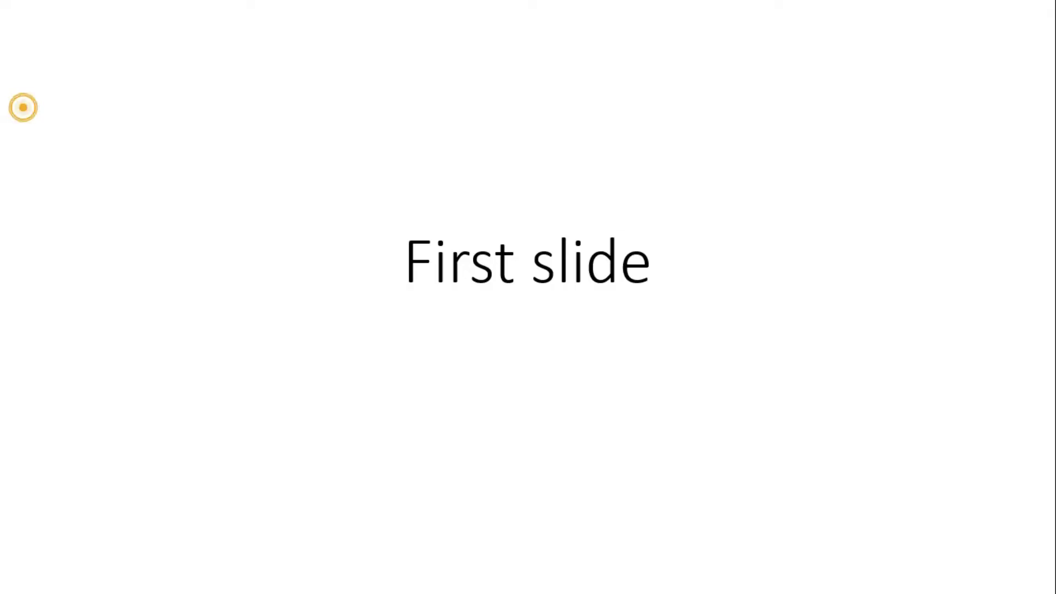
{"action": "left_click", "coordinate": [644, 314]}
{"action": "left_click", "coordinate": [506, 294]}
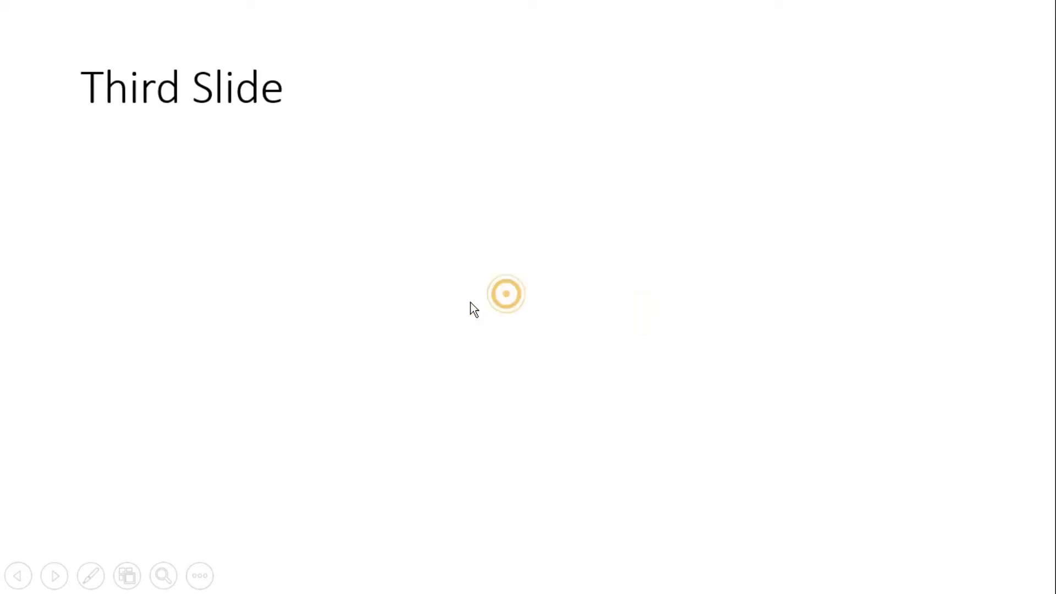
{"action": "left_click", "coordinate": [439, 317]}
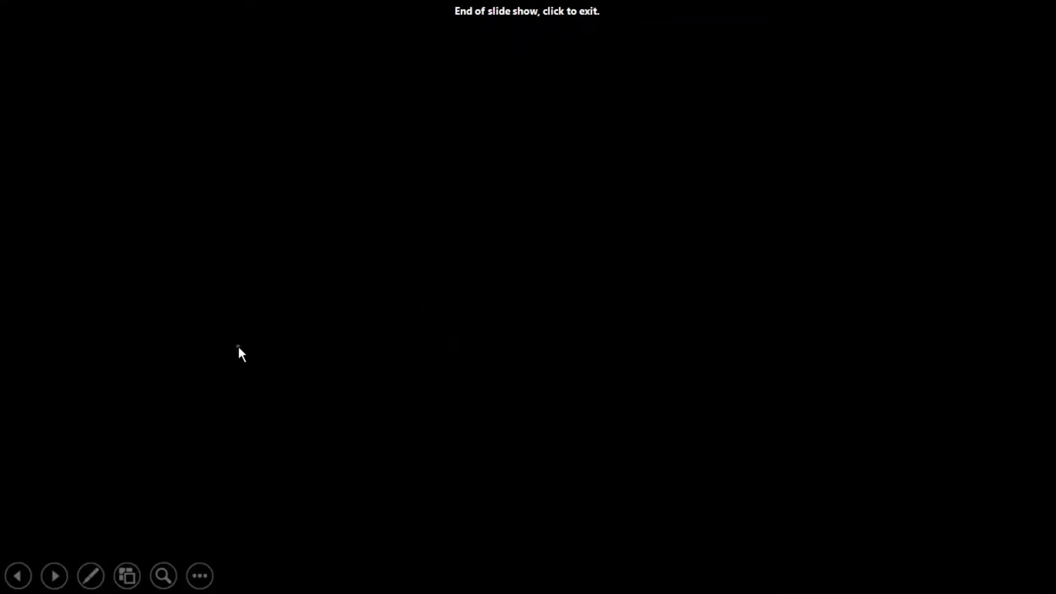
{"action": "left_click", "coordinate": [238, 349]}
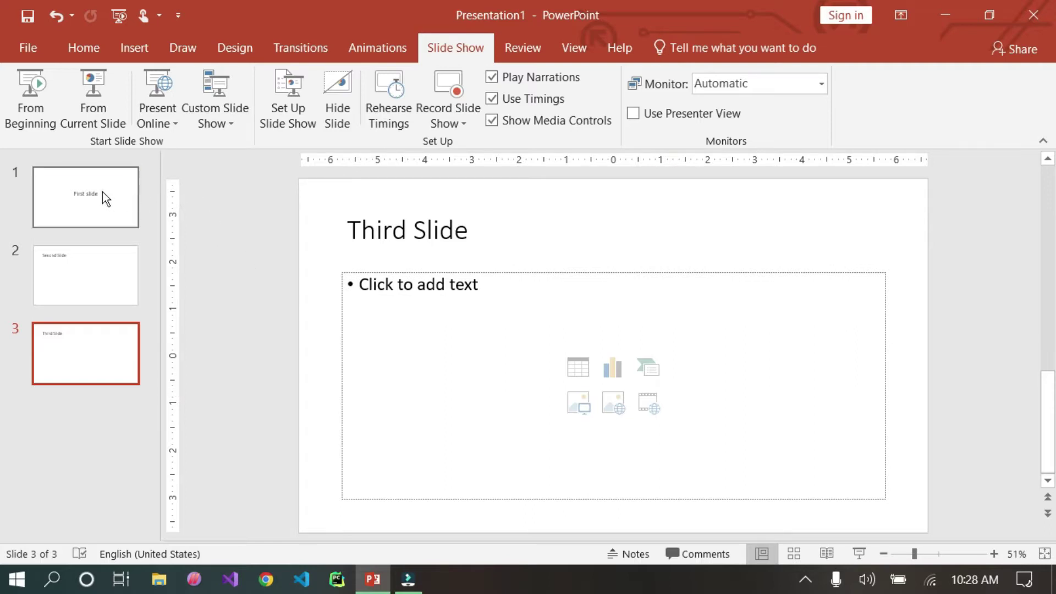
From slide 3, open the Custom Shows list and start a new custom show.
{"action": "left_click", "coordinate": [99, 209]}
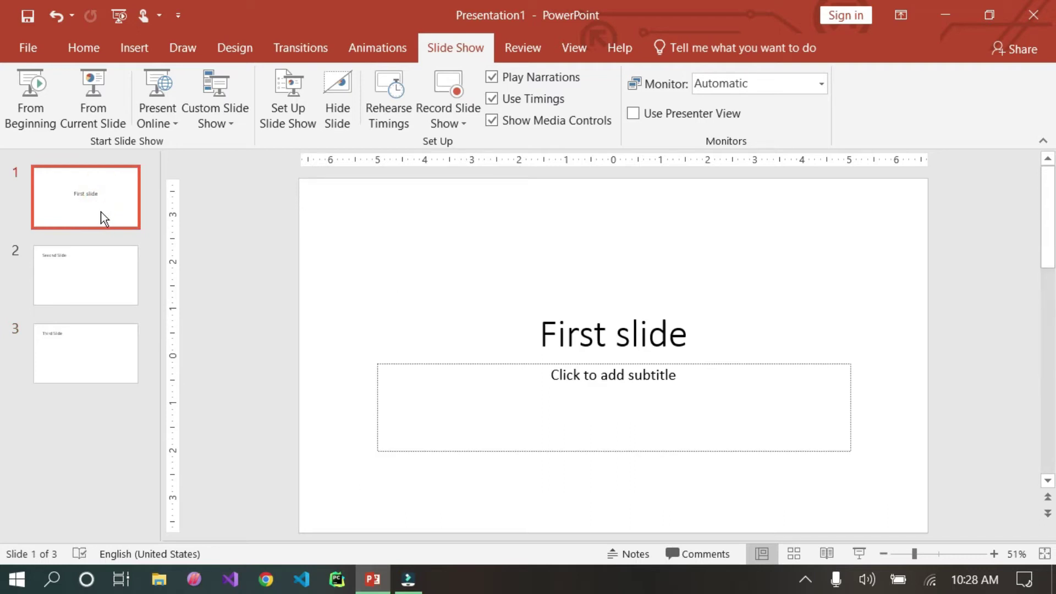
{"action": "left_click", "coordinate": [78, 361]}
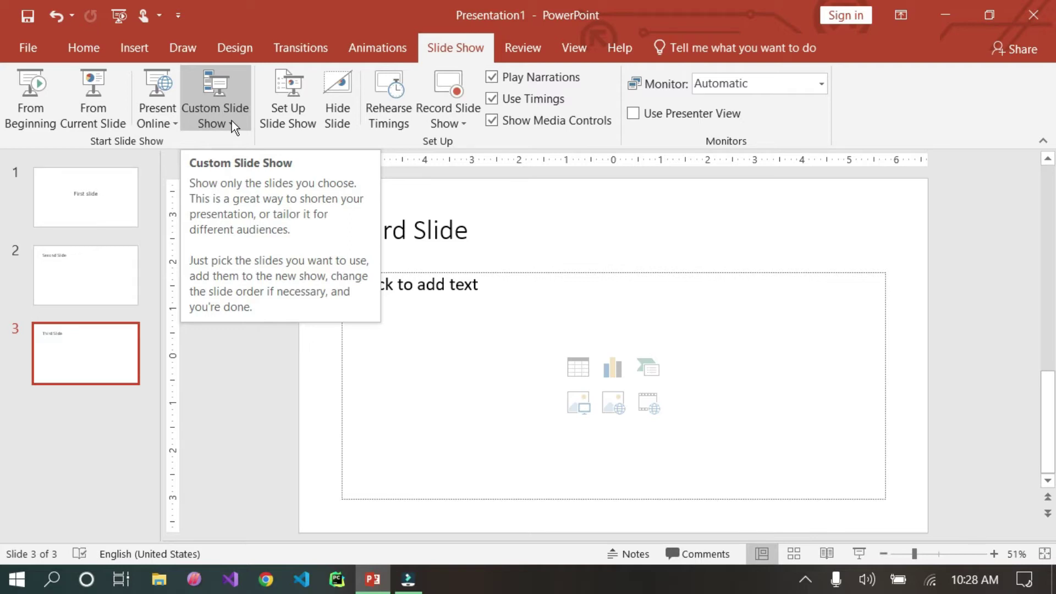
{"action": "left_click", "coordinate": [232, 121]}
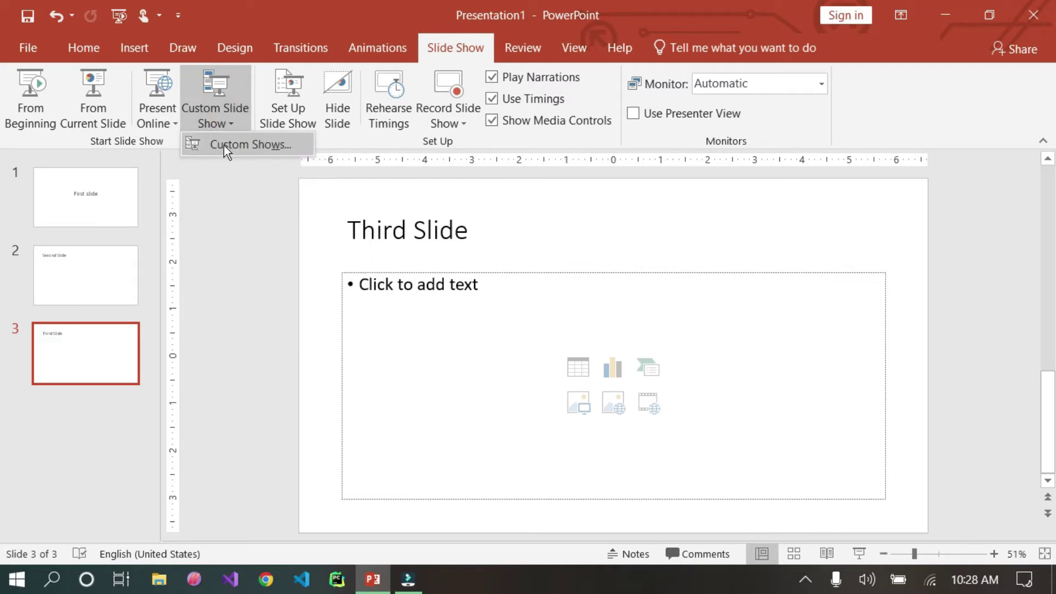
{"action": "left_click", "coordinate": [223, 145]}
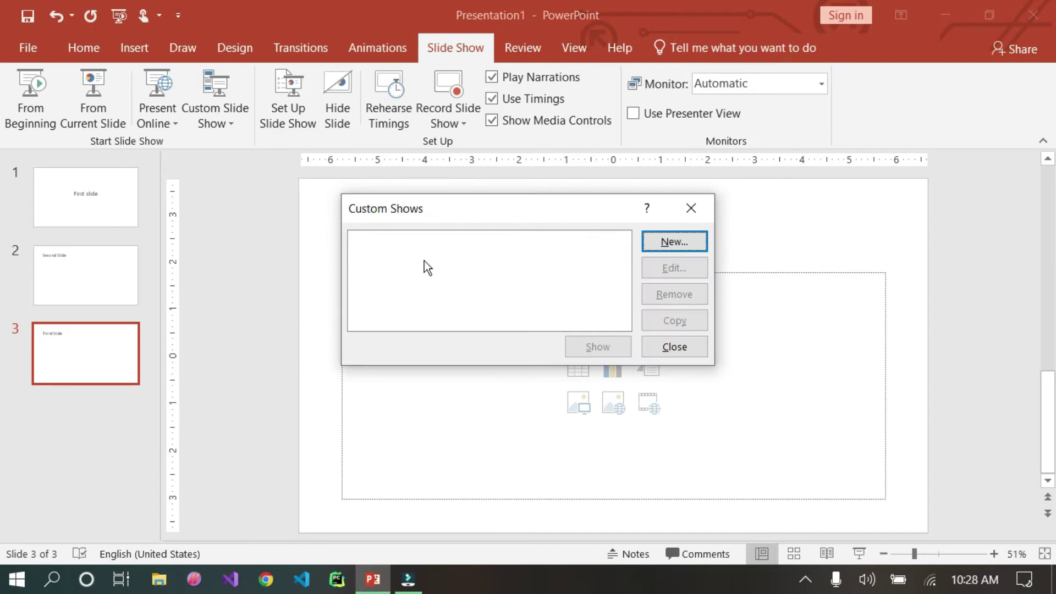
{"action": "left_click", "coordinate": [680, 249]}
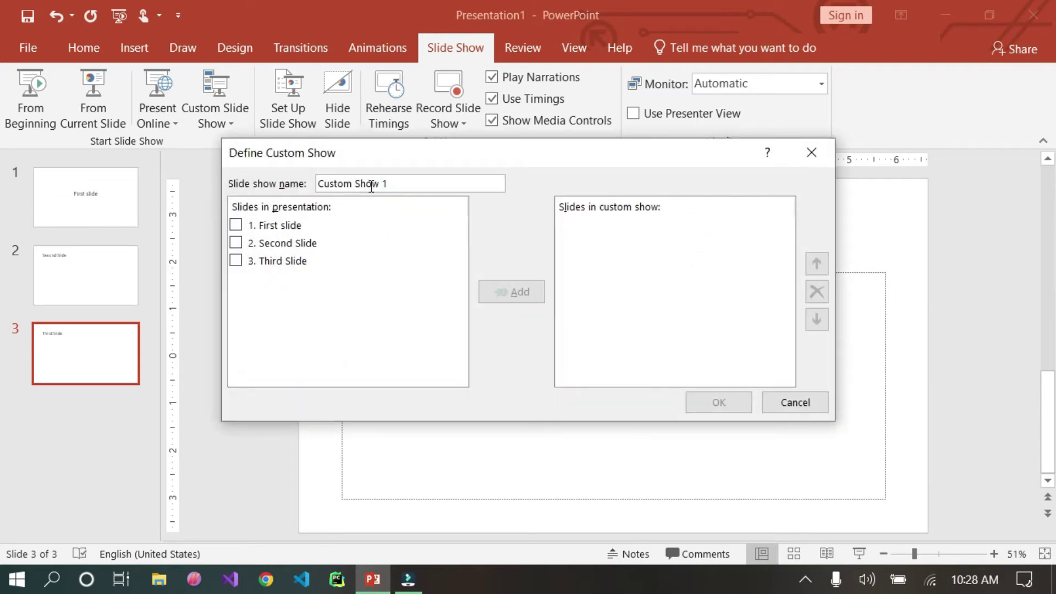
Rename the custom show from 'Custom Show 1' to 'my slide show'.
{"action": "triple_click", "coordinate": [399, 183]}
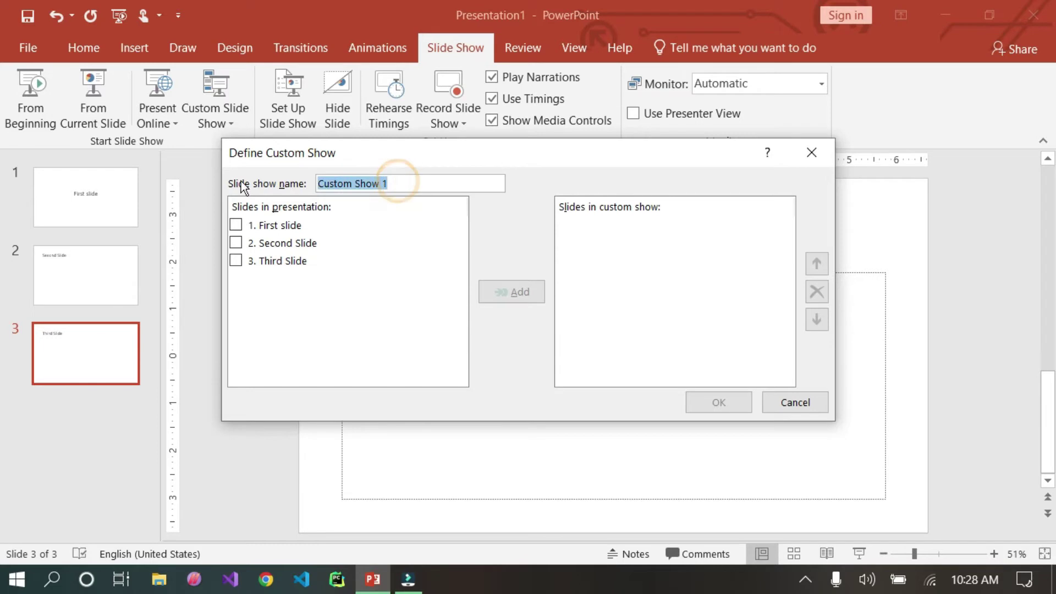
{"action": "key", "text": "BackSpace"}
{"action": "type", "text": "my slide show"}
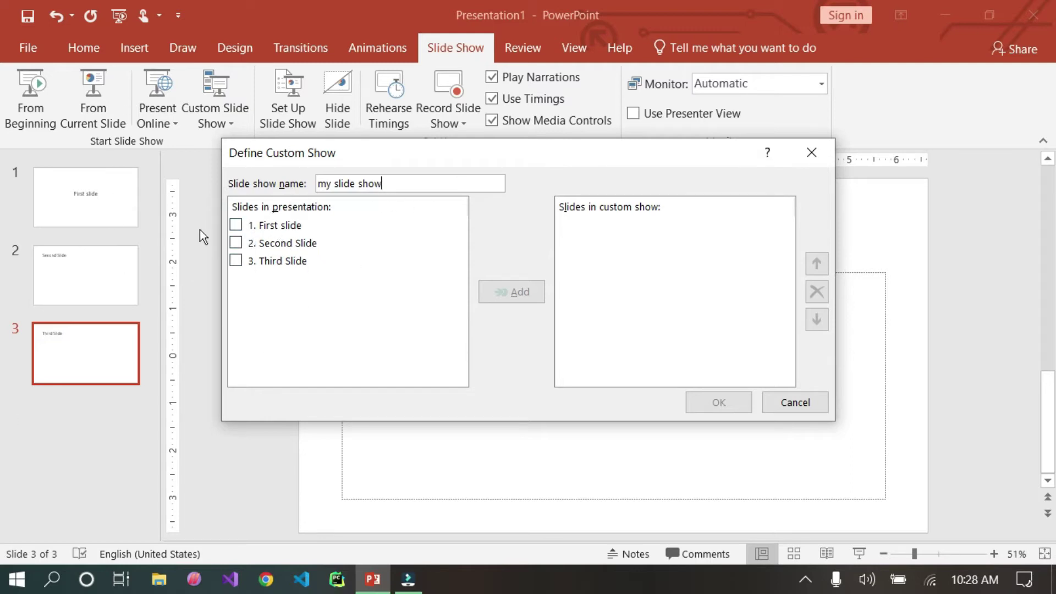
Add slides in order: Second Slide, First slide, Second Slide, Third Slide, Second Slide.
{"action": "left_click", "coordinate": [236, 243]}
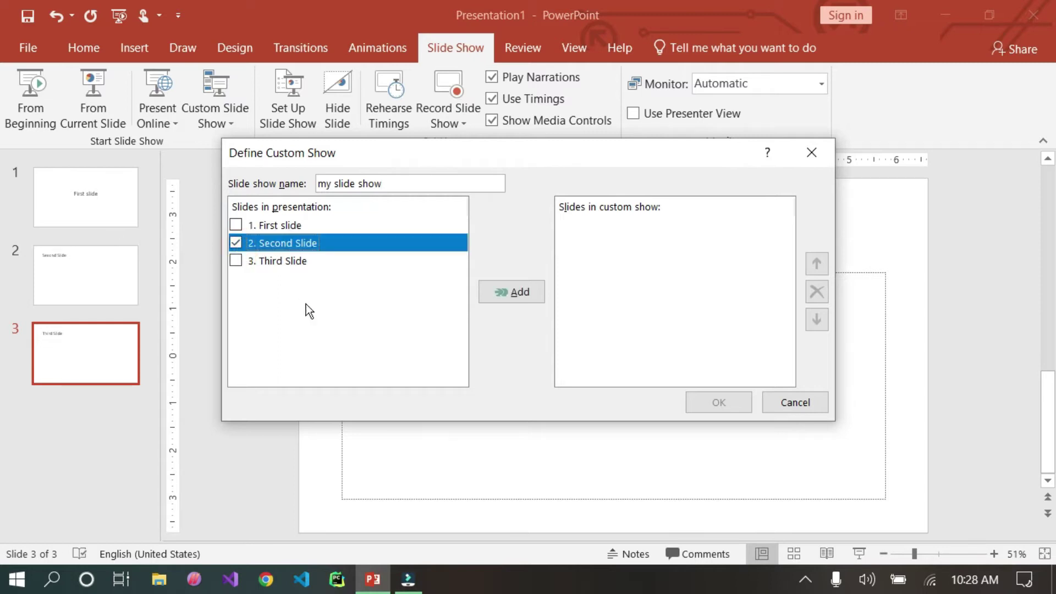
{"action": "left_click", "coordinate": [511, 292]}
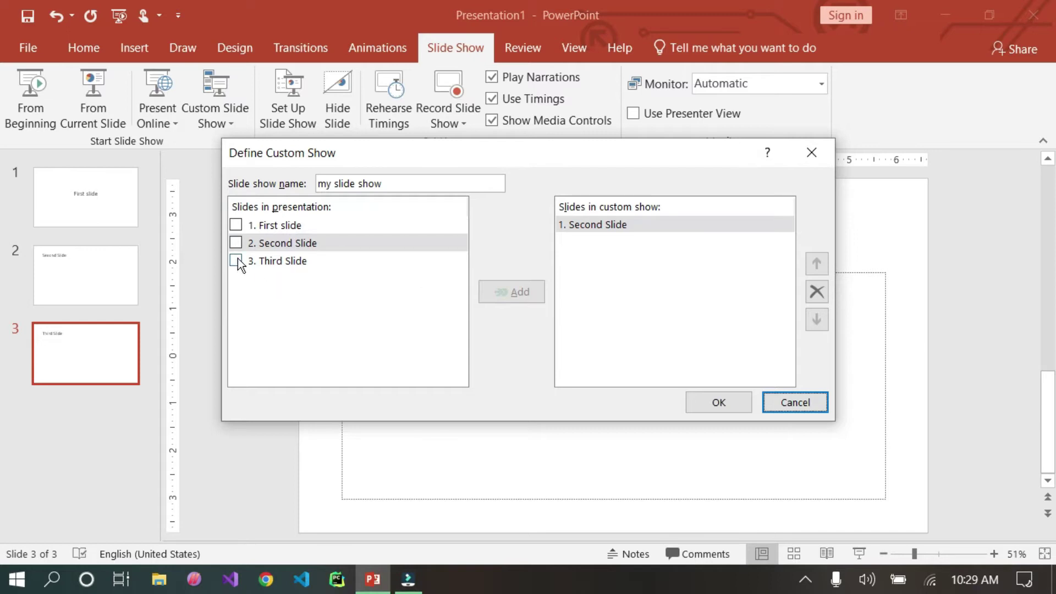
{"action": "left_click", "coordinate": [235, 225]}
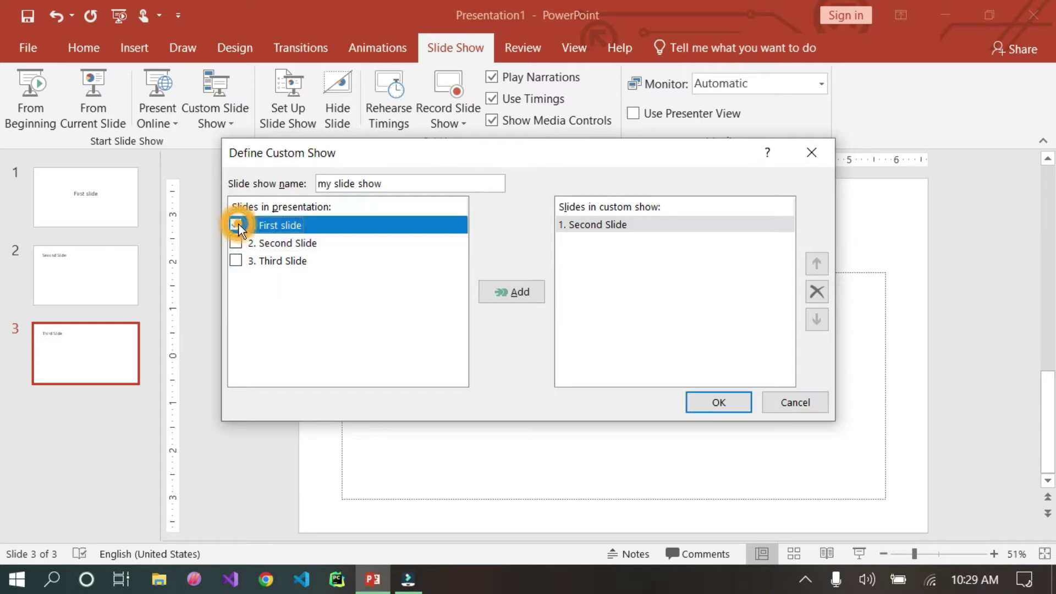
{"action": "left_click", "coordinate": [541, 293]}
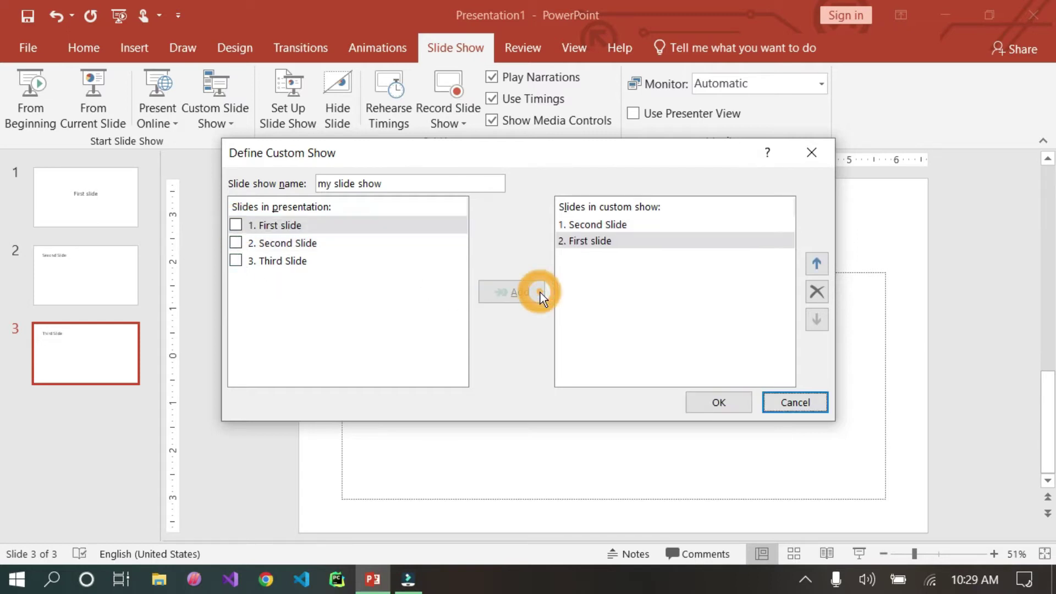
{"action": "left_click", "coordinate": [236, 243]}
{"action": "left_click", "coordinate": [504, 293]}
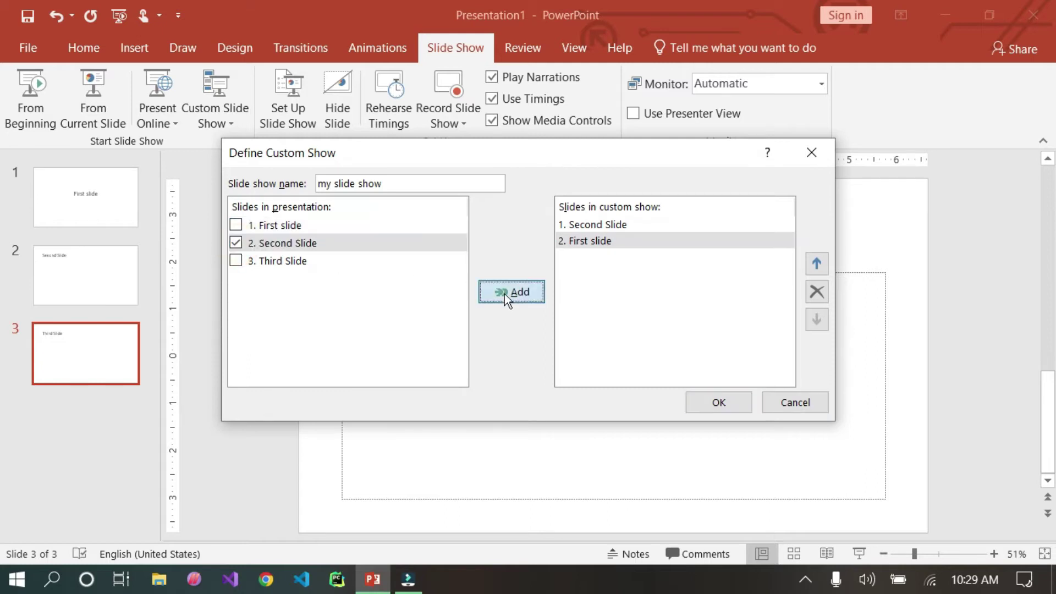
{"action": "left_click", "coordinate": [236, 260]}
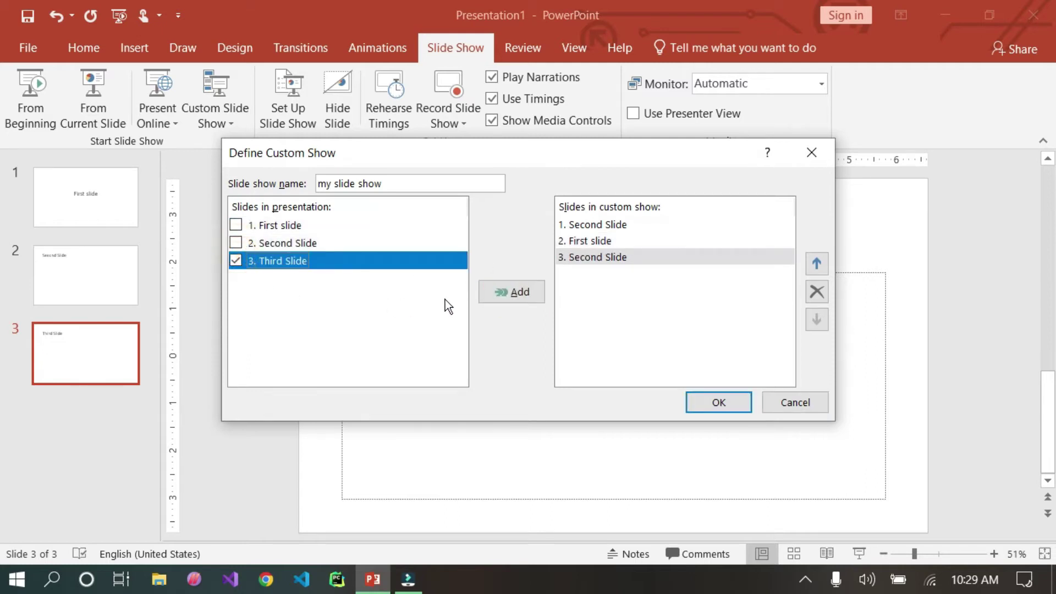
{"action": "left_click", "coordinate": [506, 298]}
{"action": "left_click", "coordinate": [236, 242]}
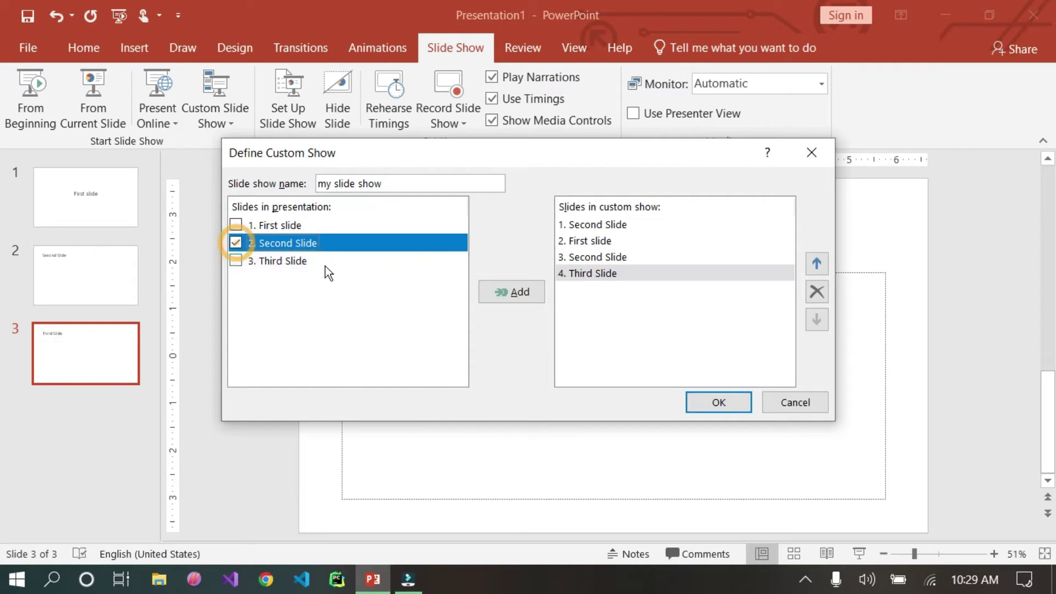
{"action": "left_click", "coordinate": [510, 293]}
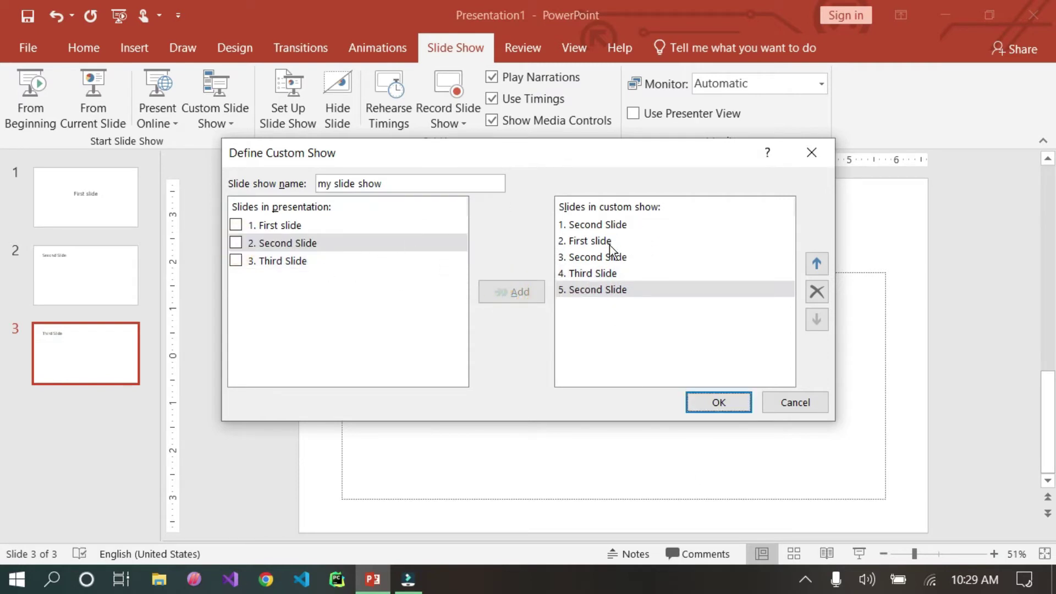
Save the custom show and start playing 'my slide show'.
{"action": "left_click", "coordinate": [724, 403]}
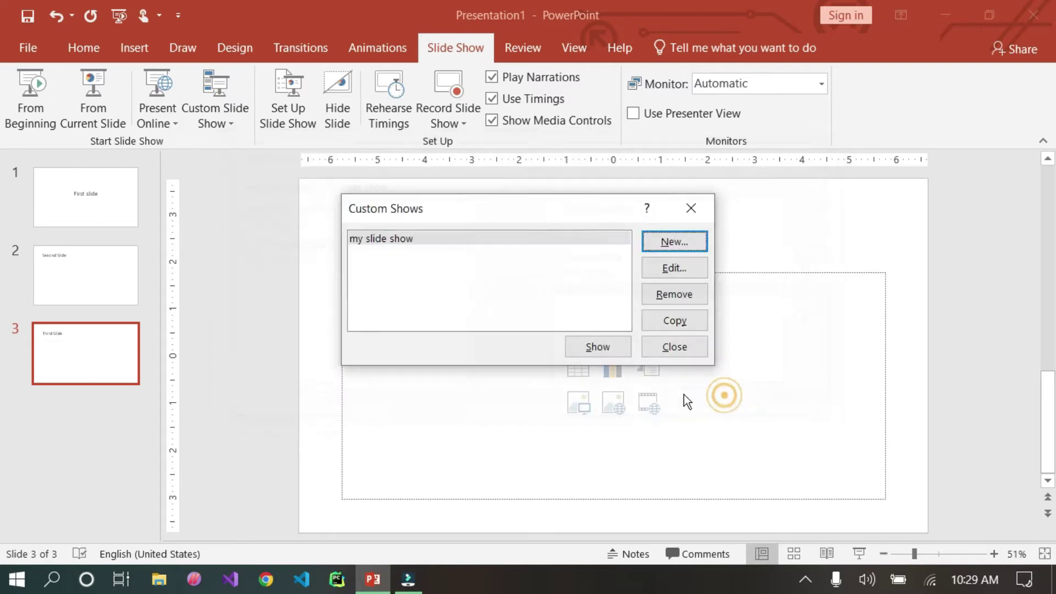
{"action": "left_click", "coordinate": [391, 239]}
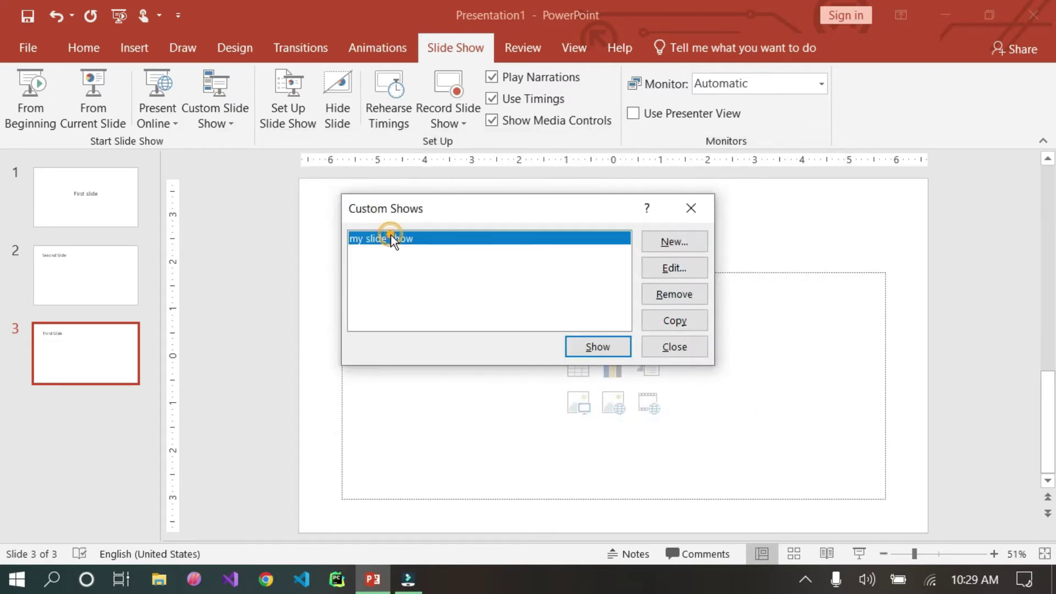
{"action": "left_click", "coordinate": [597, 348]}
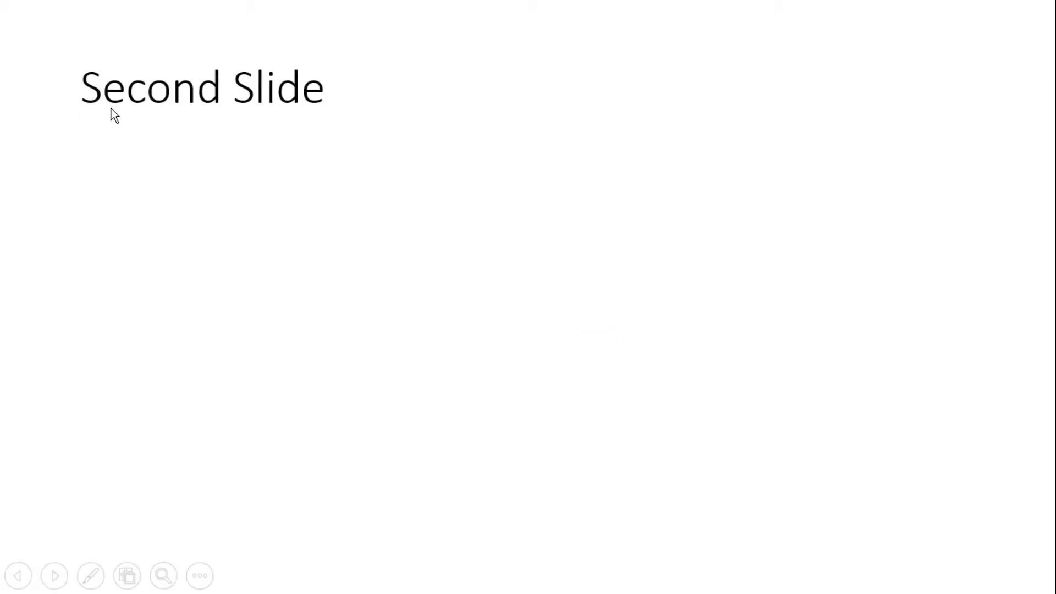
Advance through all five slides of the show and exit at the end.
{"action": "left_click", "coordinate": [448, 235]}
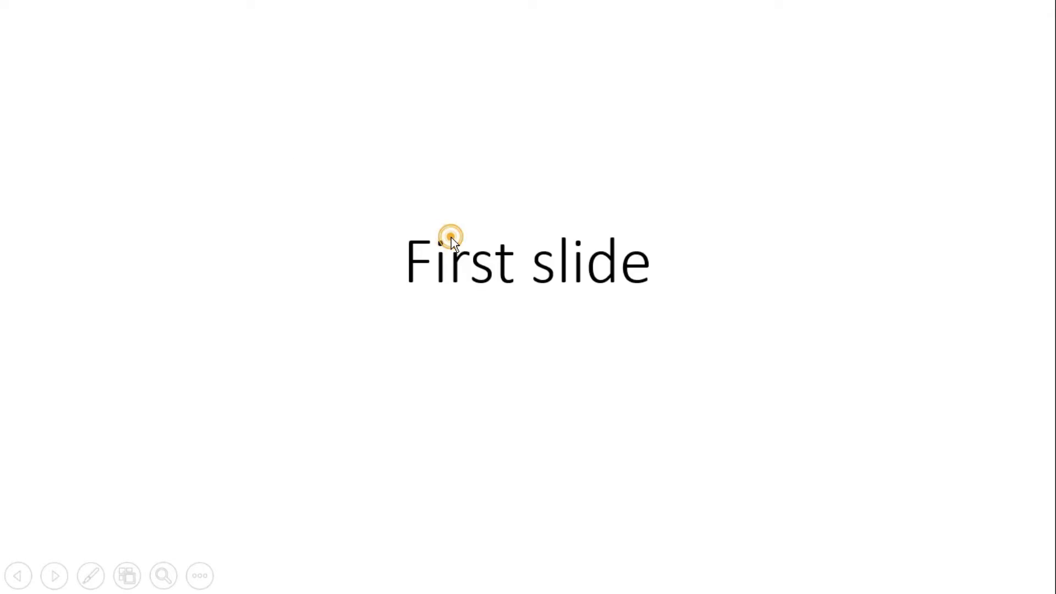
{"action": "left_click", "coordinate": [482, 286]}
{"action": "left_click", "coordinate": [346, 222]}
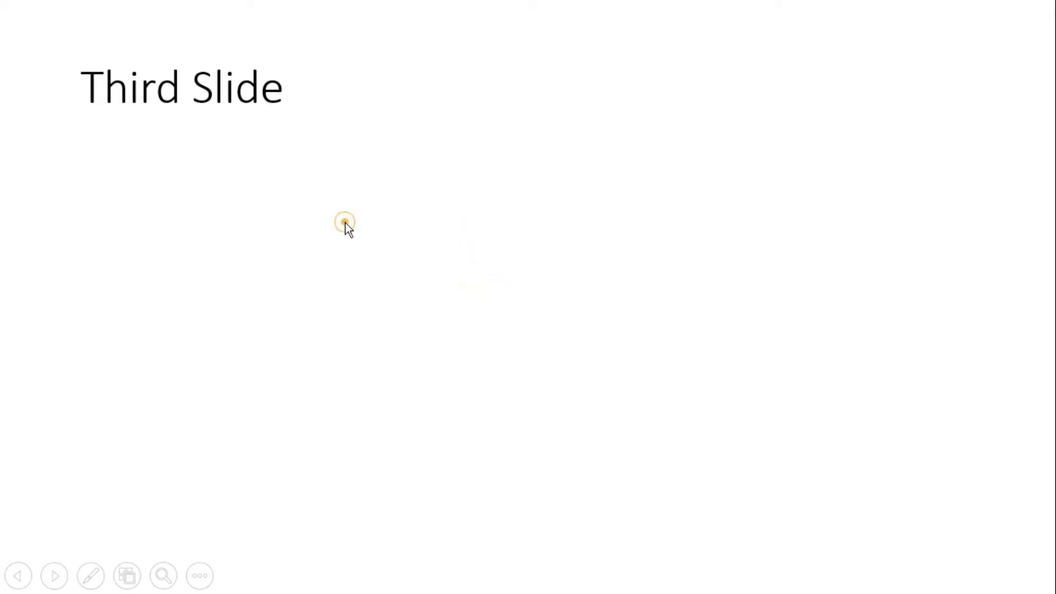
{"action": "left_click", "coordinate": [334, 228]}
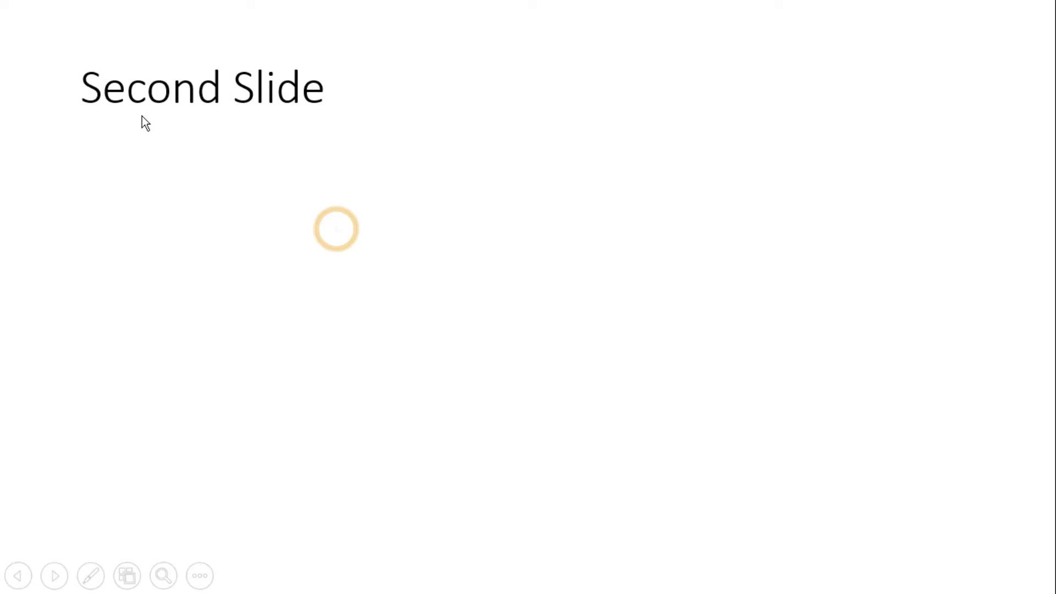
{"action": "left_click", "coordinate": [522, 318]}
{"action": "left_click", "coordinate": [524, 319]}
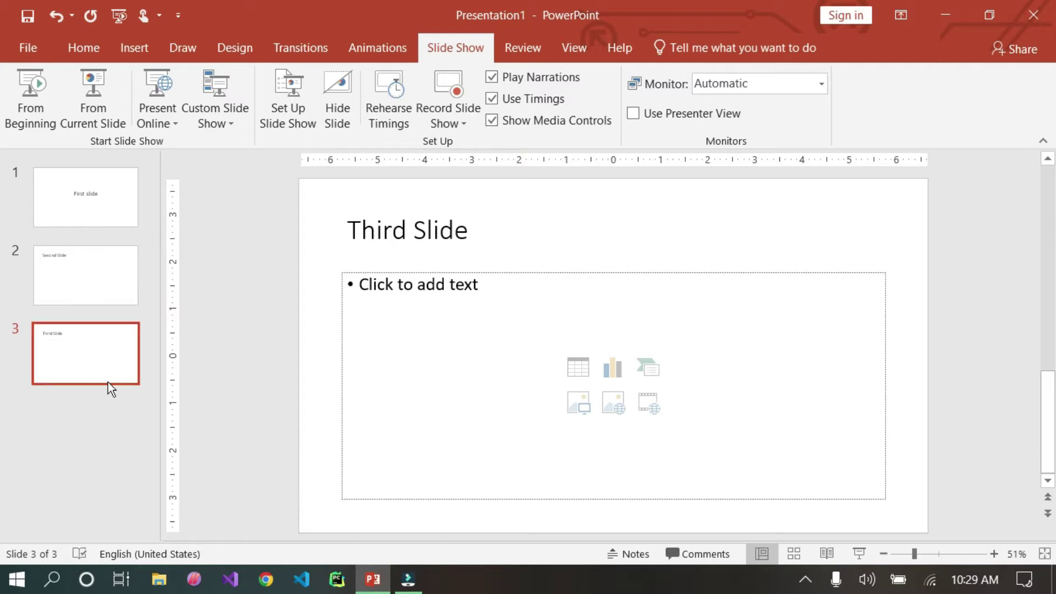
Reorder the slides to Third Slide, Second Slide, First slide.
{"action": "left_click", "coordinate": [74, 356]}
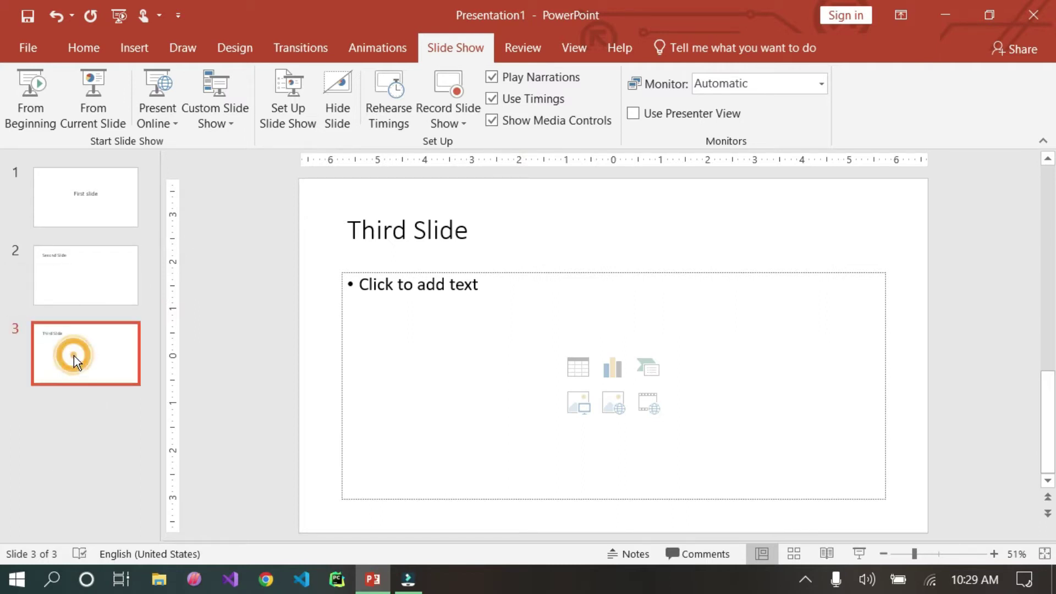
{"action": "left_click_drag", "start_coordinate": [74, 356], "coordinate": [74, 190]}
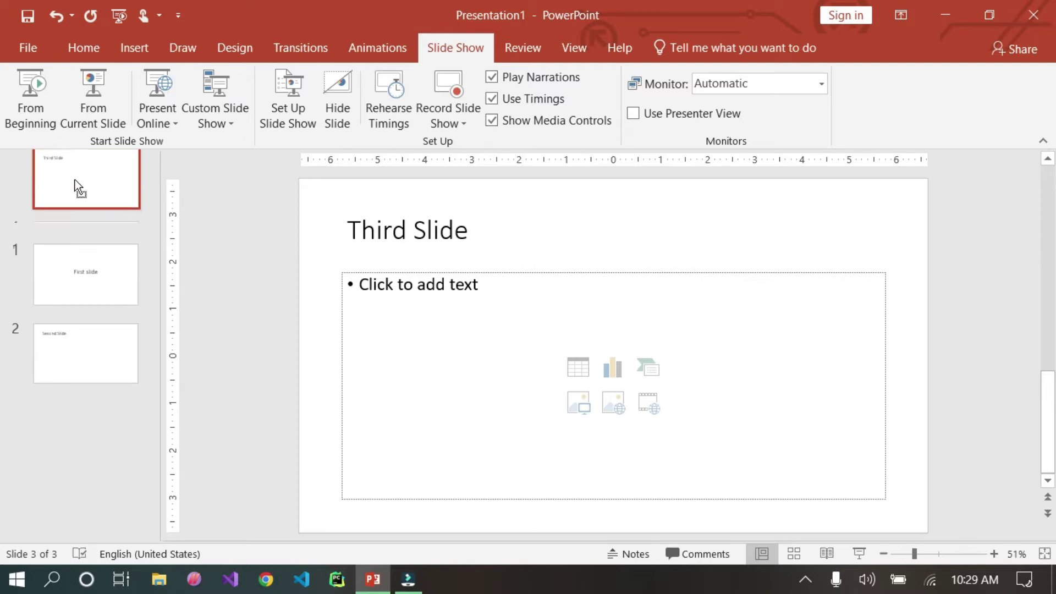
{"action": "left_click", "coordinate": [85, 196]}
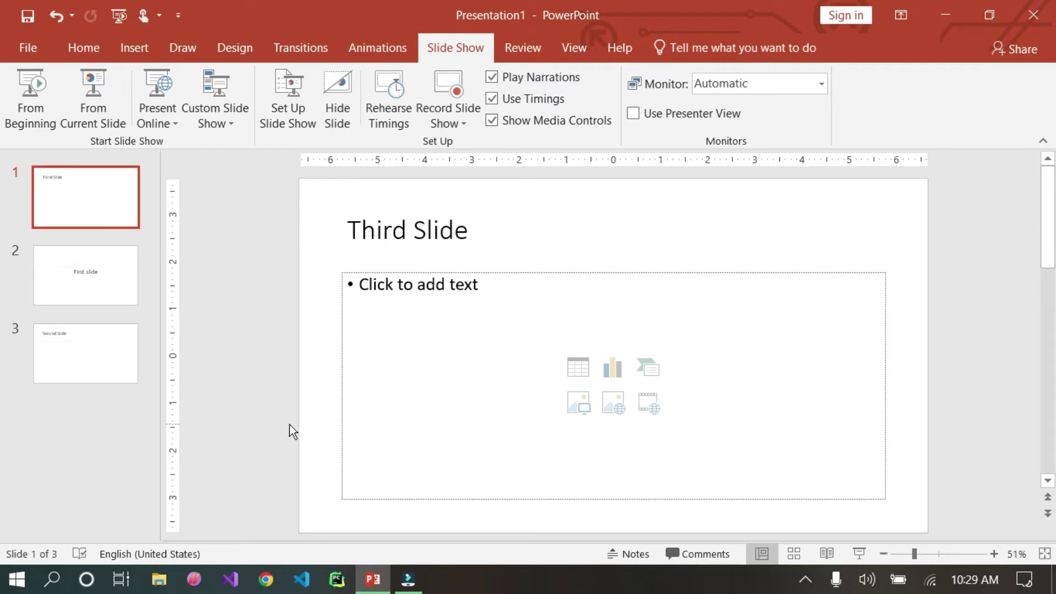
{"action": "left_click_drag", "start_coordinate": [65, 353], "coordinate": [68, 266]}
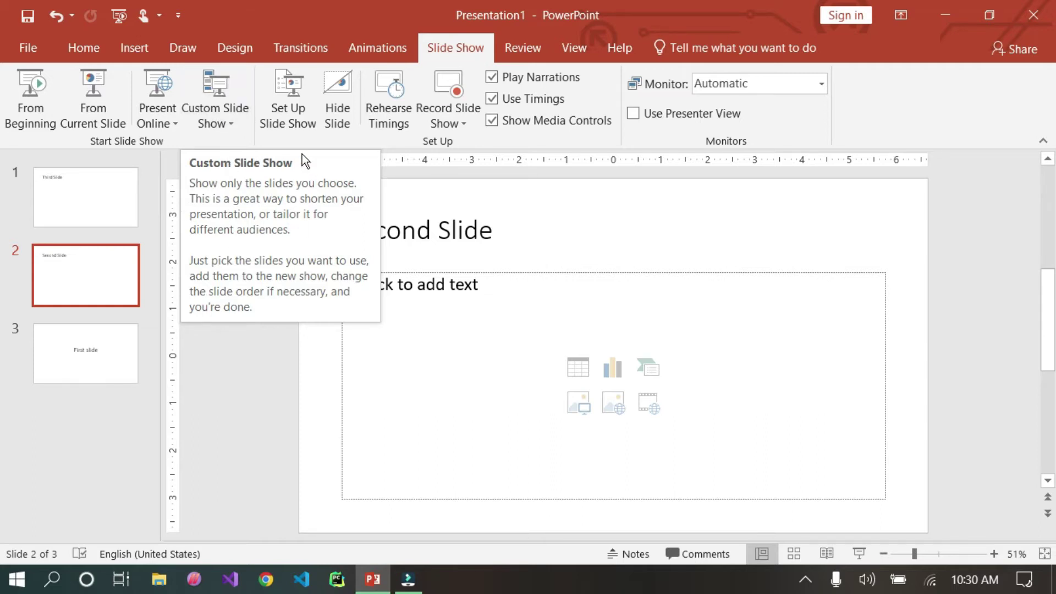
Edit 'my slide show' to remove the leading and trailing Second Slide entries.
{"action": "left_click", "coordinate": [243, 114]}
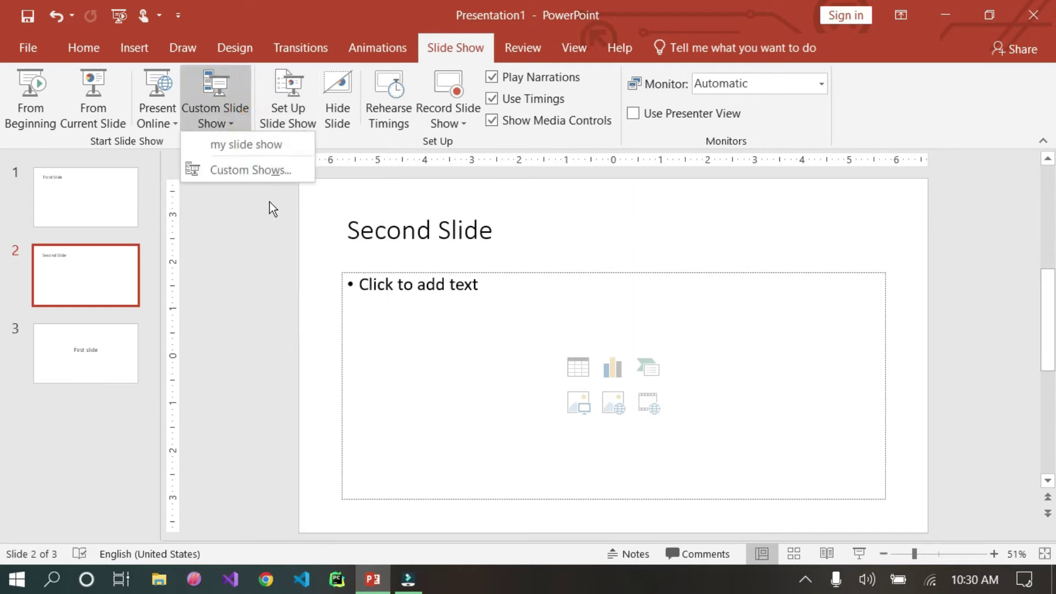
{"action": "left_click", "coordinate": [266, 174]}
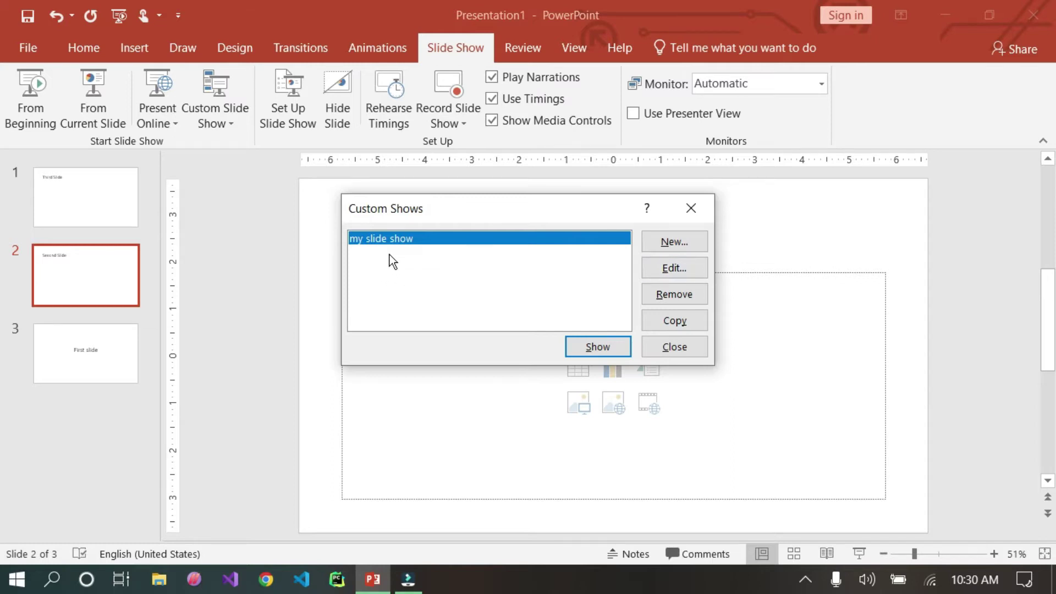
{"action": "left_click", "coordinate": [669, 270]}
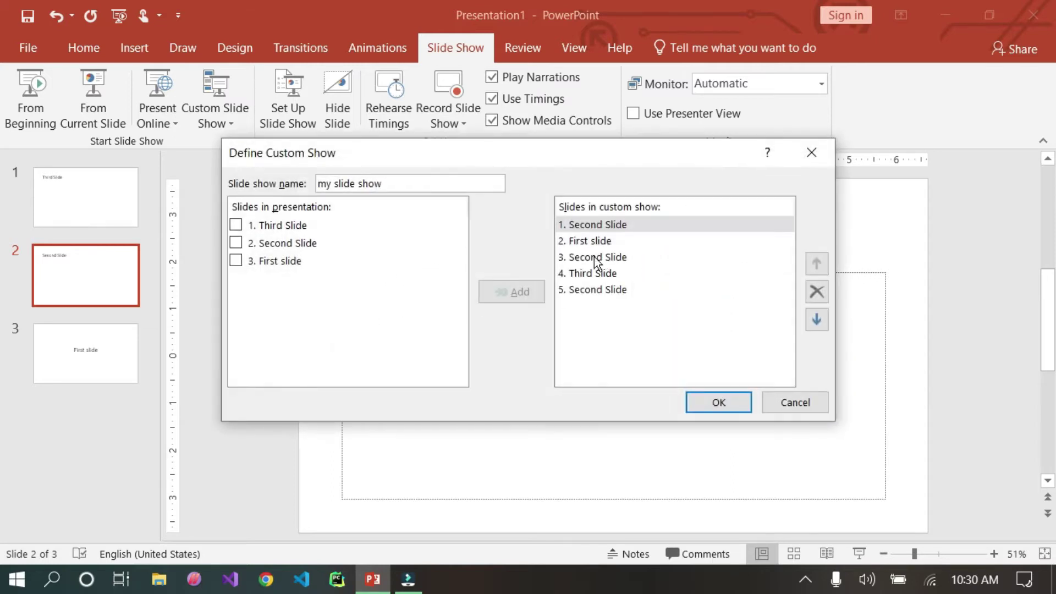
{"action": "left_click", "coordinate": [586, 242]}
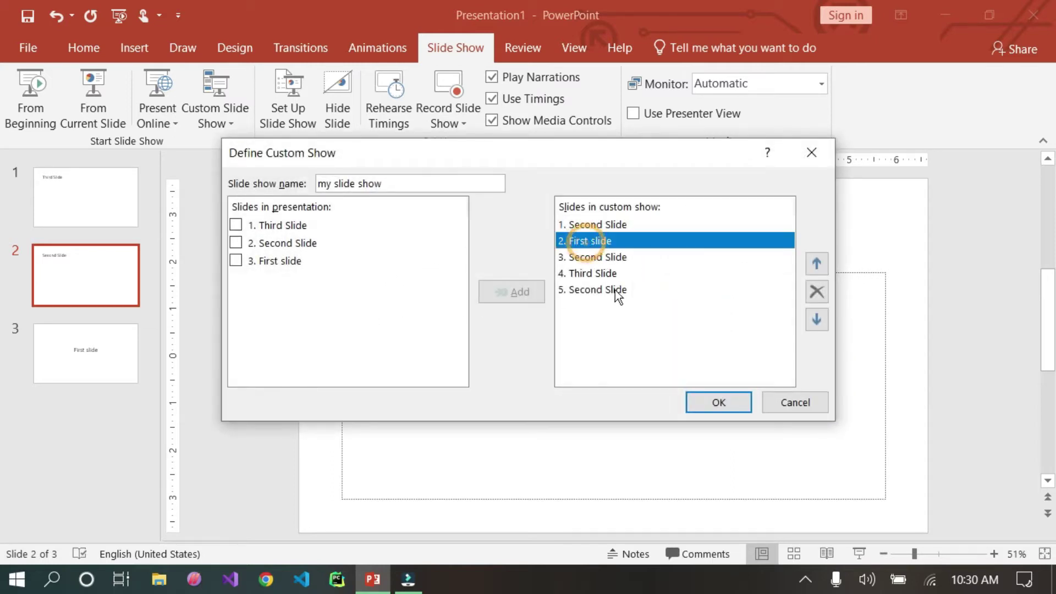
{"action": "left_click", "coordinate": [587, 225]}
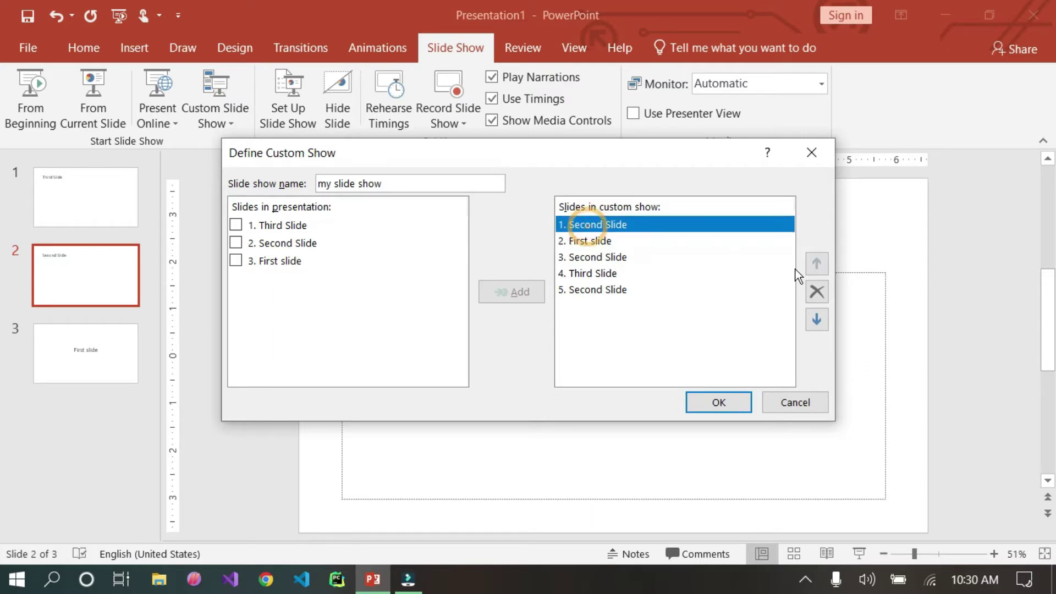
{"action": "left_click", "coordinate": [808, 298]}
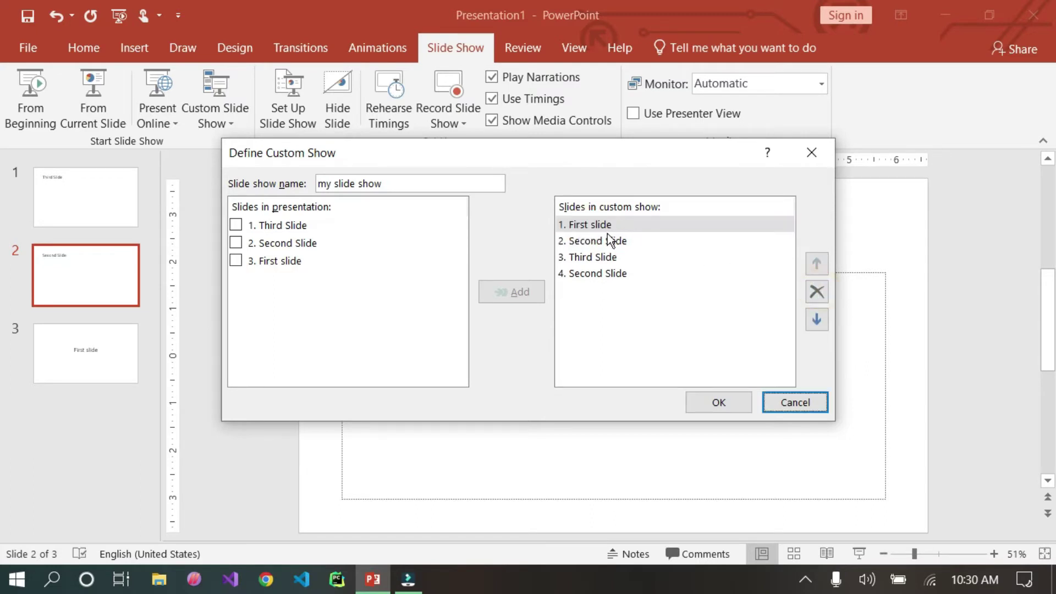
{"action": "left_click", "coordinate": [617, 278]}
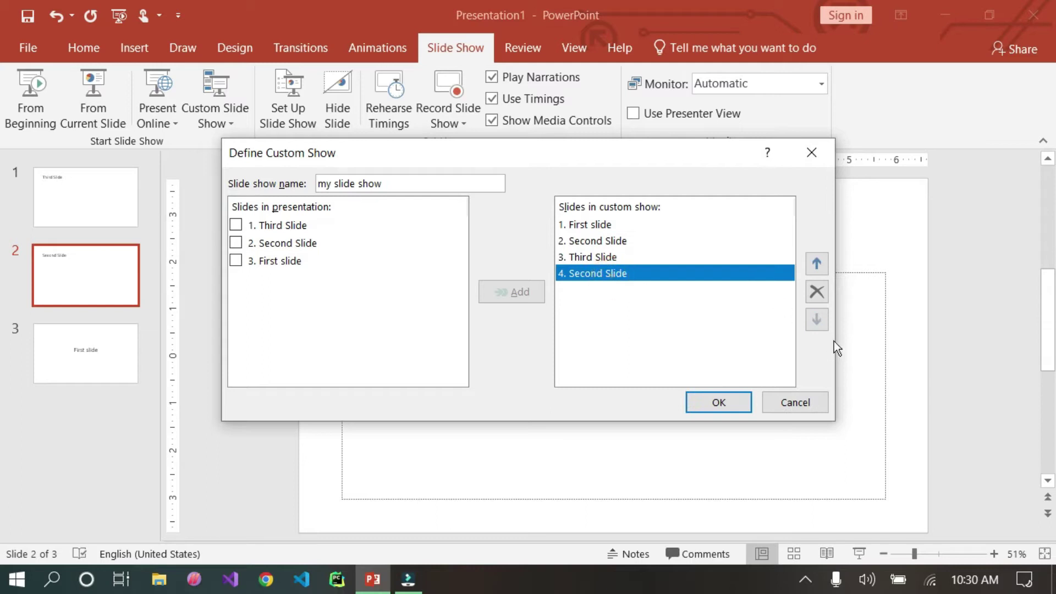
{"action": "left_click", "coordinate": [817, 297]}
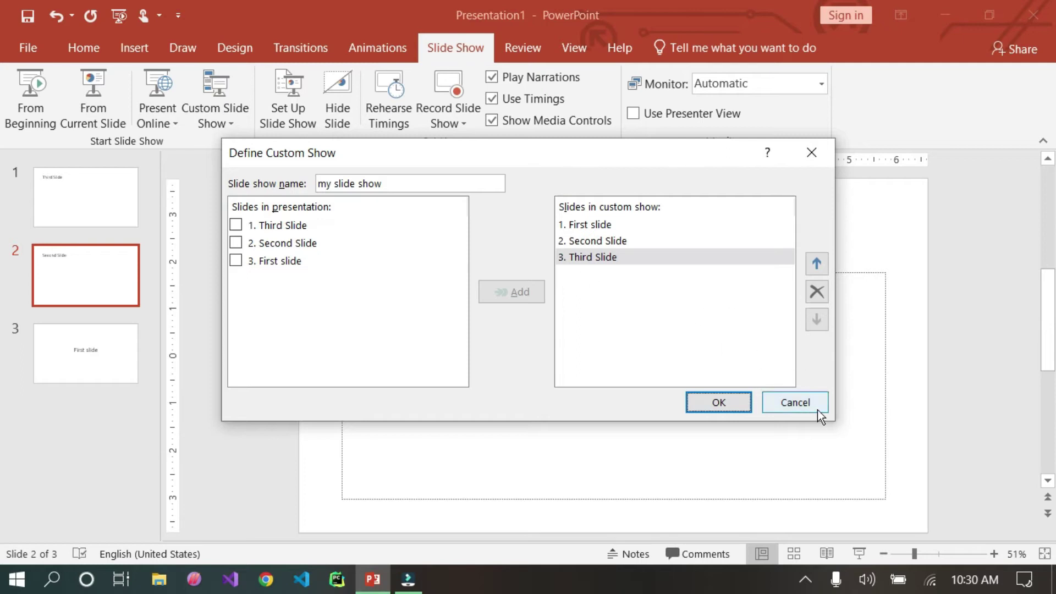
{"action": "left_click", "coordinate": [786, 400]}
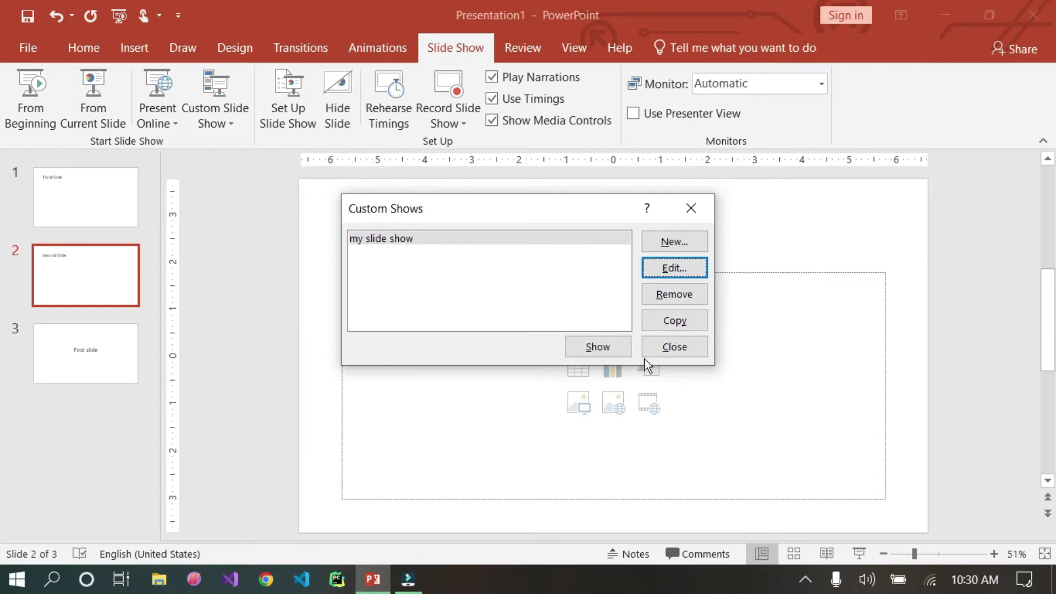
Close the Custom Shows dialog to return to the Second Slide.
{"action": "left_click", "coordinate": [687, 348]}
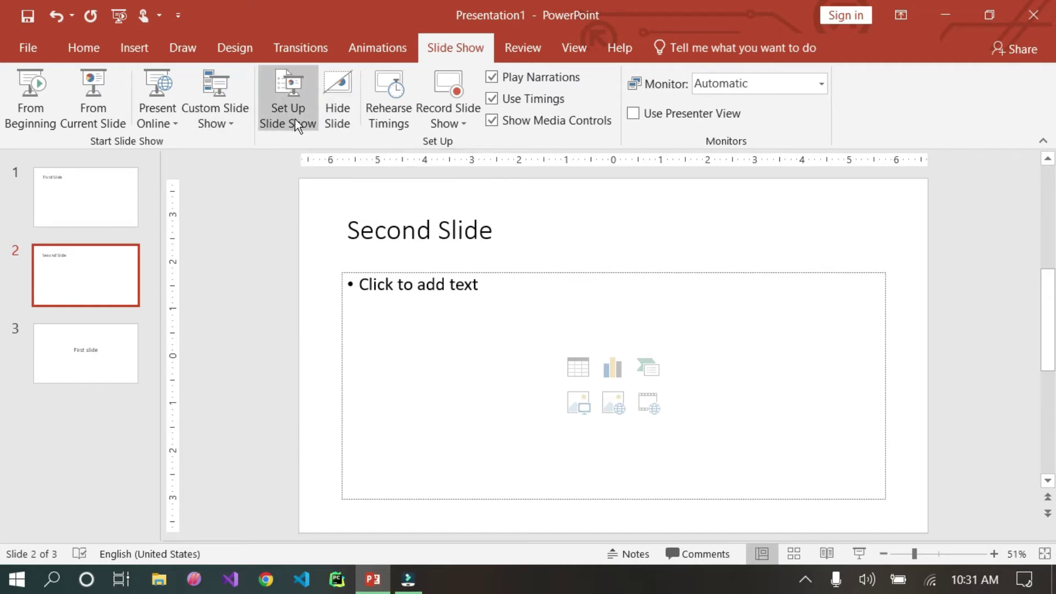
Open Set Up Show, move the dialog aside, and choose Browsed at a kiosk (full screen).
{"action": "left_click", "coordinate": [295, 118]}
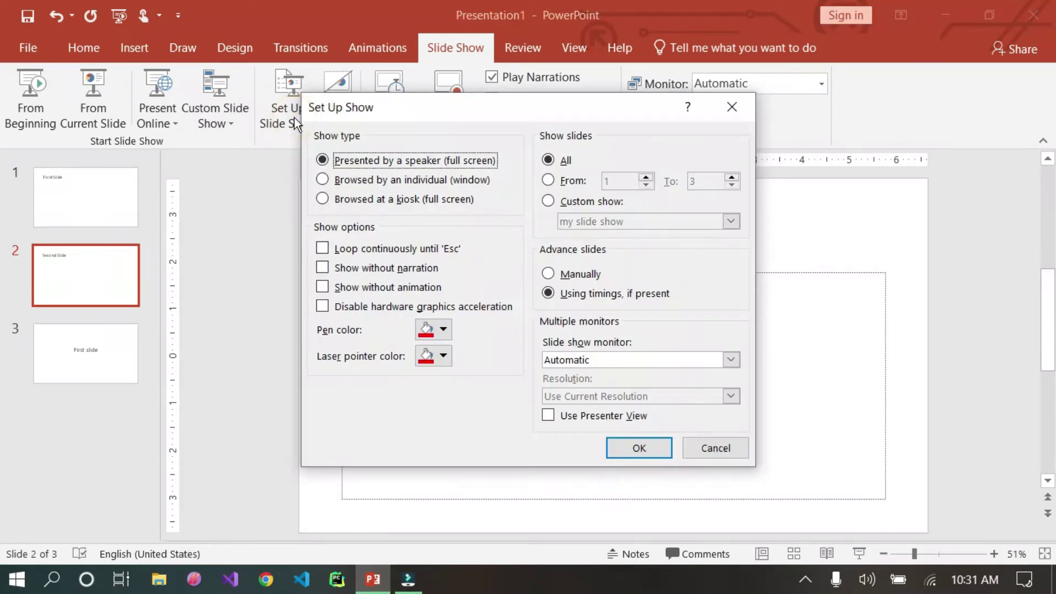
{"action": "mouse_move", "coordinate": [415, 97]}
{"action": "left_mouse_down"}
{"action": "mouse_move", "coordinate": [400, 145]}
{"action": "mouse_move", "coordinate": [327, 147]}
{"action": "left_mouse_up"}
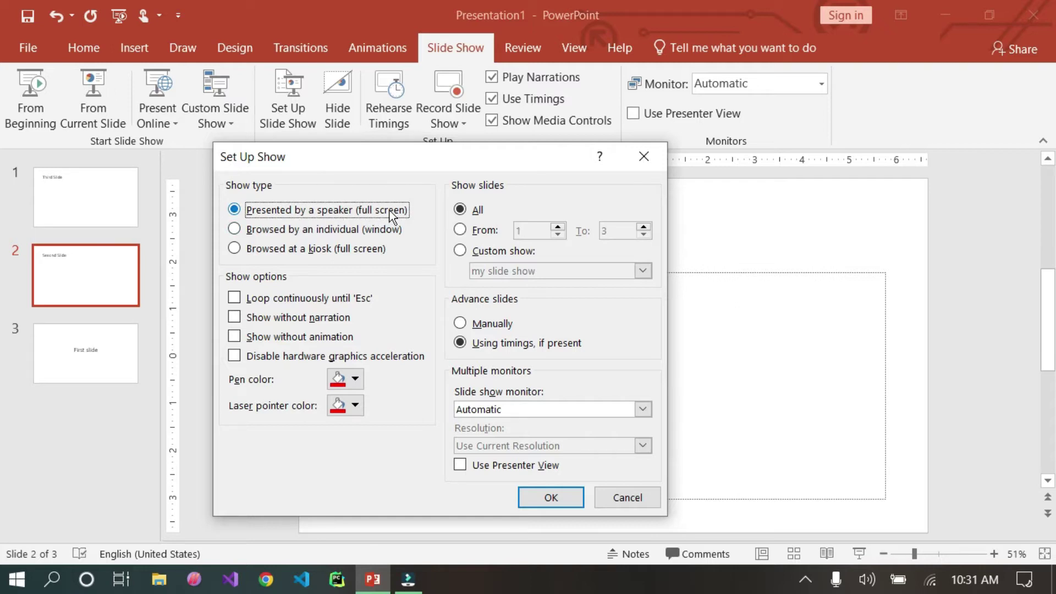
{"action": "left_click_drag", "start_coordinate": [517, 157], "coordinate": [79, 193]}
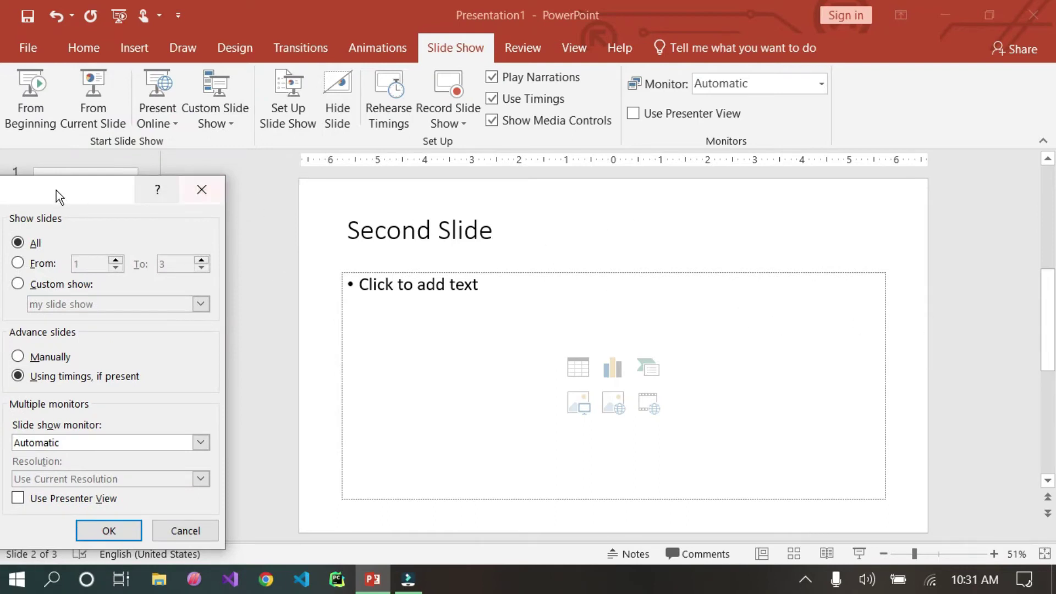
{"action": "left_click_drag", "start_coordinate": [56, 190], "coordinate": [306, 197]}
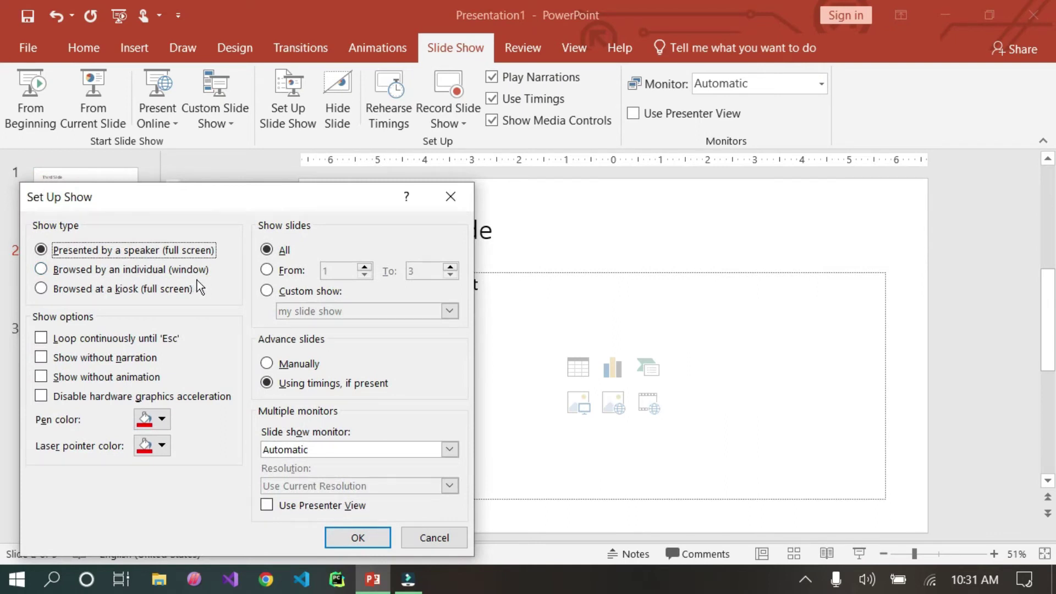
{"action": "left_click", "coordinate": [43, 269]}
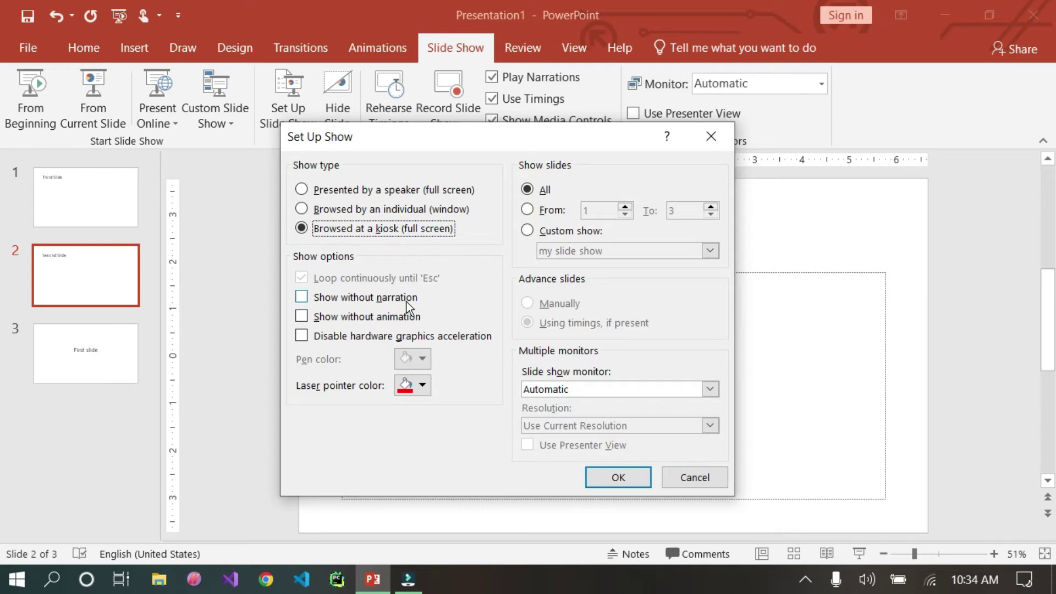
Toggle the Show without narration and Show without animation options, then confirm the settings.
{"action": "left_click", "coordinate": [302, 298]}
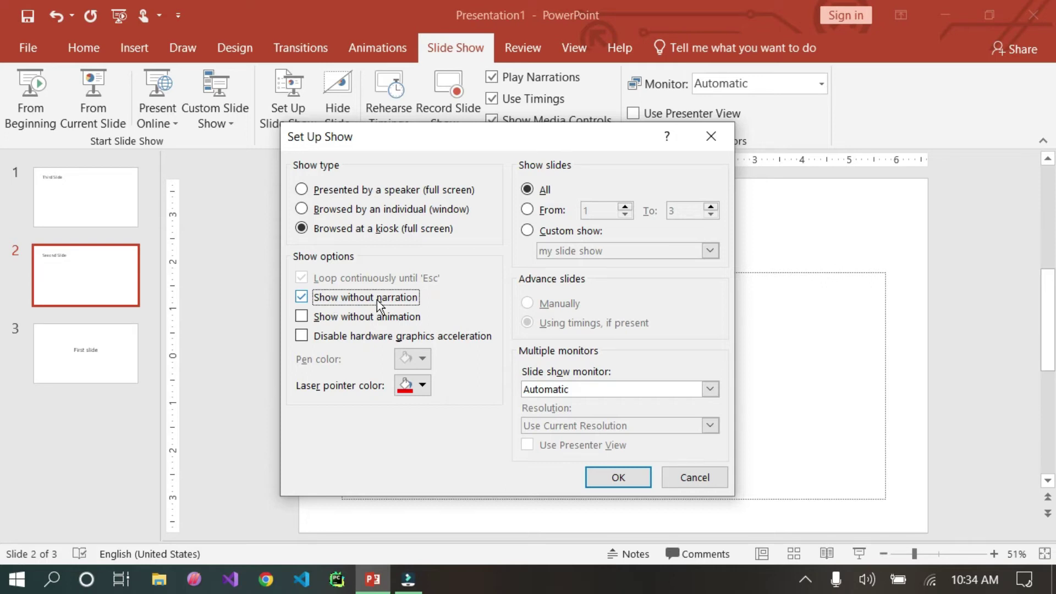
{"action": "left_click", "coordinate": [301, 299]}
{"action": "left_click", "coordinate": [301, 318]}
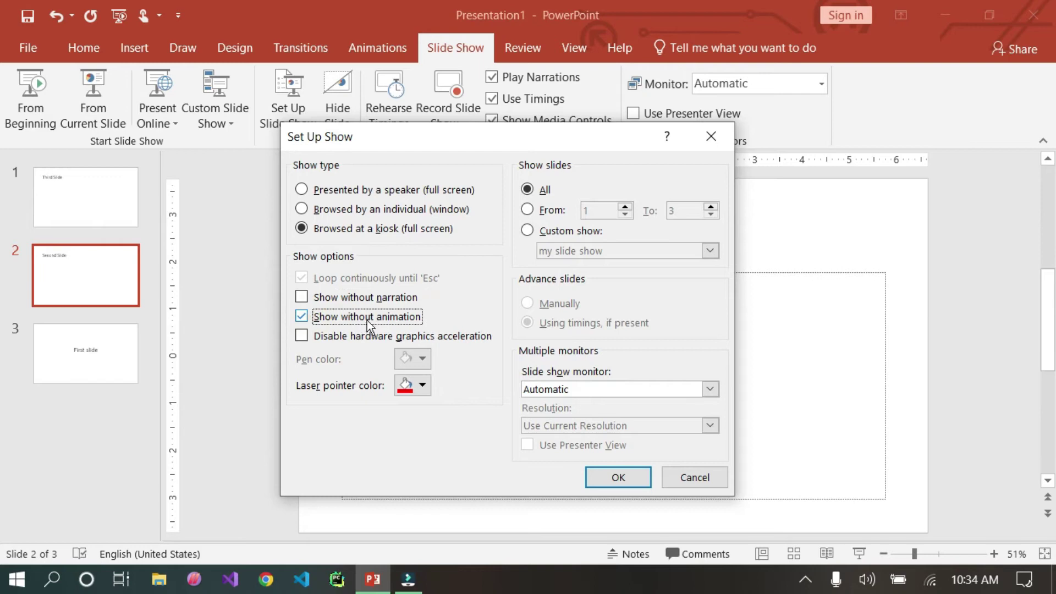
{"action": "left_click", "coordinate": [301, 297]}
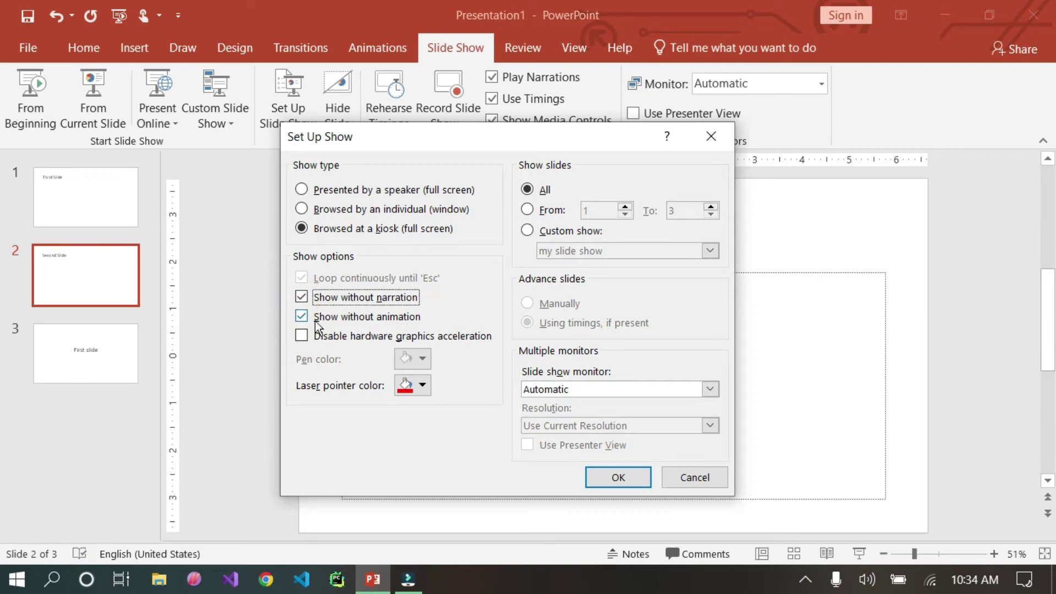
{"action": "left_click", "coordinate": [301, 316]}
{"action": "left_click", "coordinate": [611, 472]}
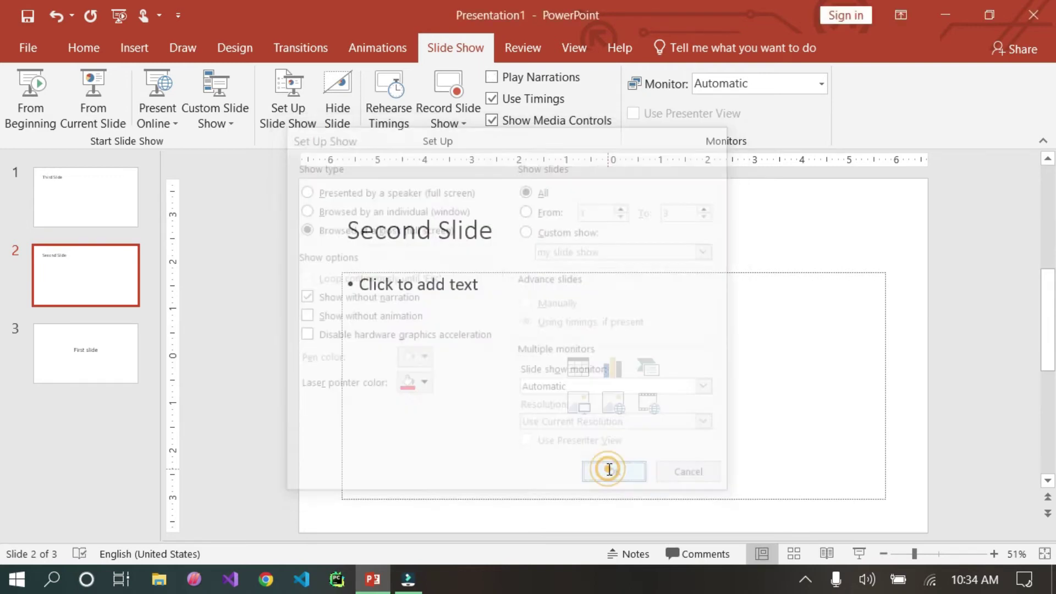
Run the slide show through all three slides and exit at the end.
{"action": "left_click", "coordinate": [86, 197]}
{"action": "left_click", "coordinate": [859, 553]}
{"action": "left_click", "coordinate": [546, 332]}
{"action": "left_click", "coordinate": [547, 332]}
{"action": "left_click", "coordinate": [546, 332]}
{"action": "left_click", "coordinate": [546, 332]}
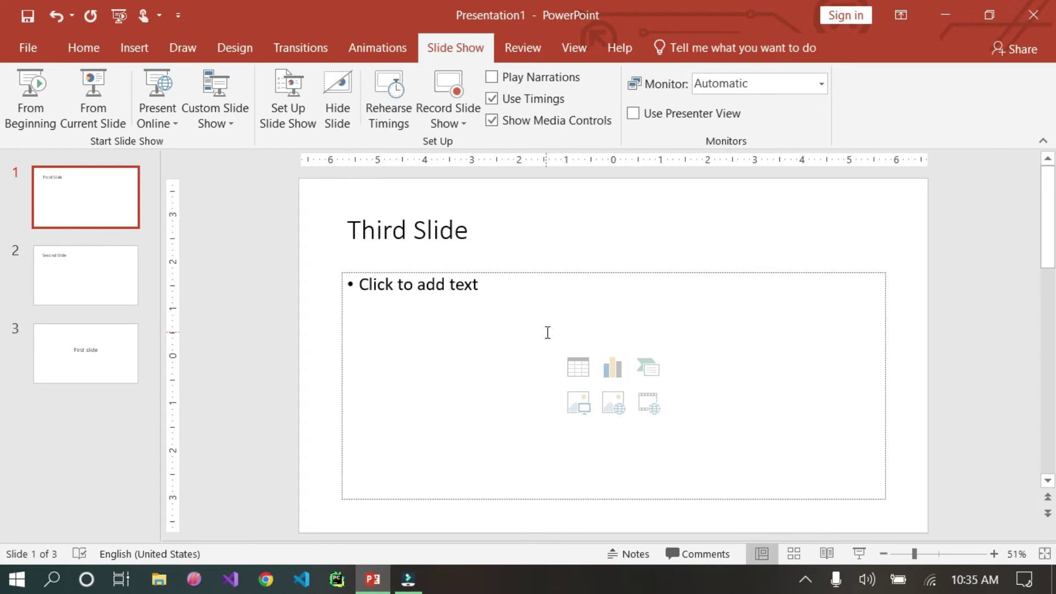
Turn on Show without animation in Set Up Show and confirm.
{"action": "left_click", "coordinate": [288, 99]}
{"action": "left_click", "coordinate": [322, 287]}
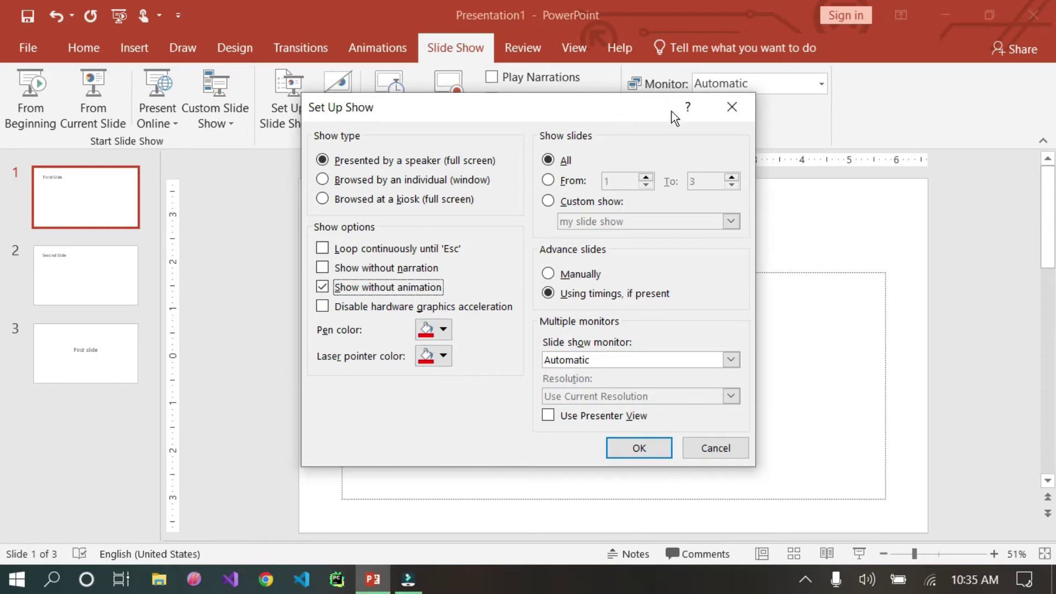
{"action": "left_click", "coordinate": [743, 107]}
{"action": "left_click", "coordinate": [426, 231]}
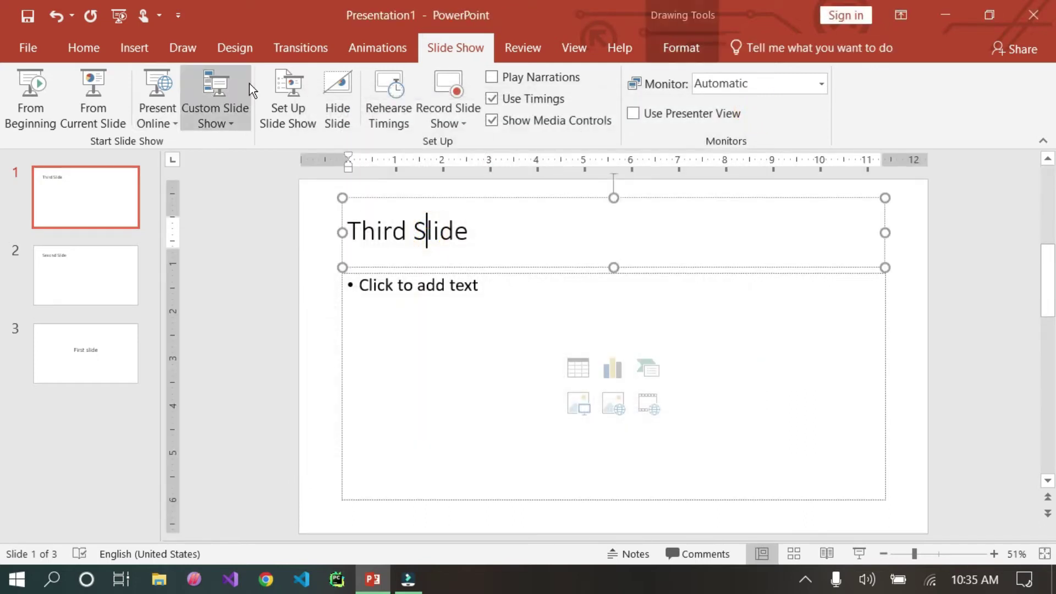
Apply a Float In entrance to the Third Slide title, then click through a preview show.
{"action": "left_click", "coordinate": [398, 55]}
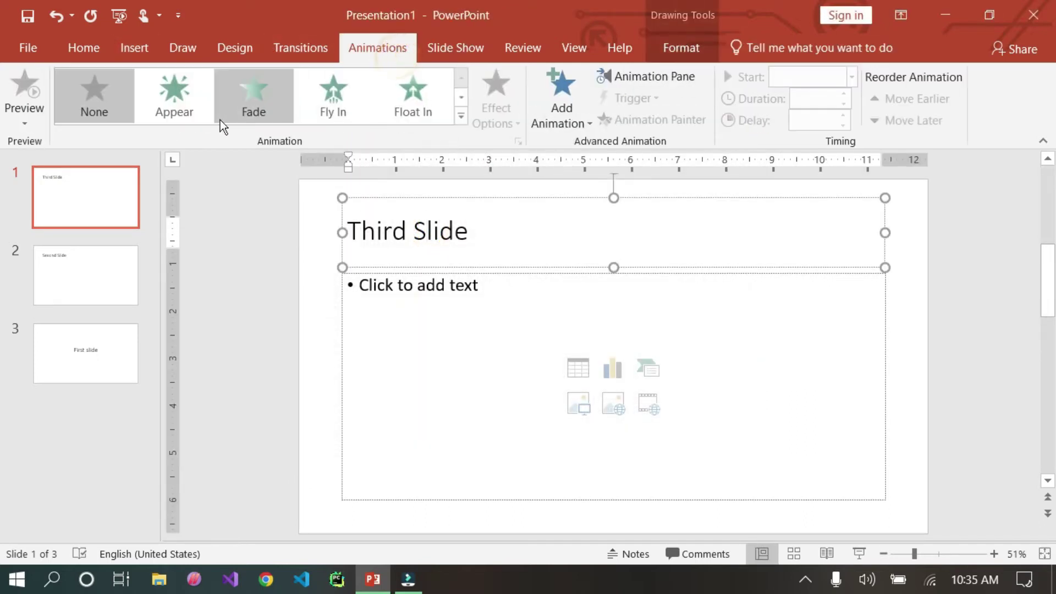
{"action": "left_click", "coordinate": [407, 105]}
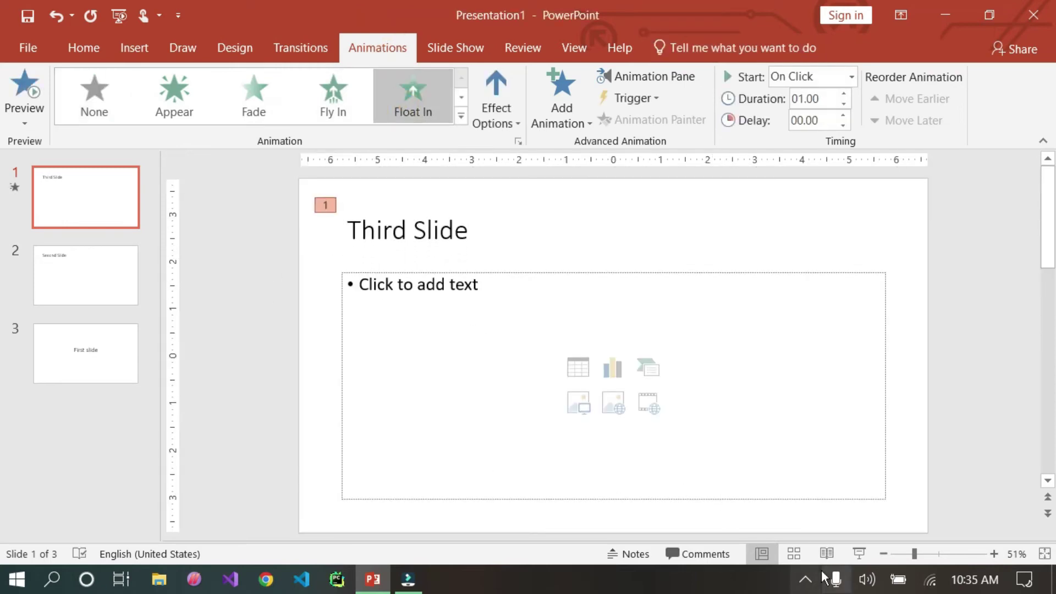
{"action": "left_click", "coordinate": [857, 554]}
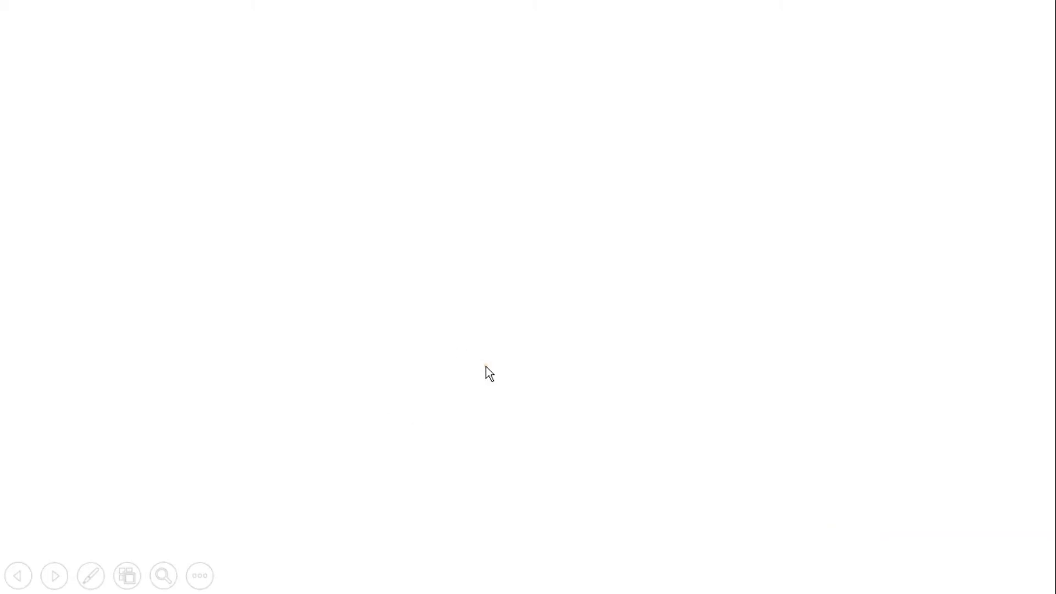
{"action": "left_click", "coordinate": [604, 276]}
{"action": "left_click", "coordinate": [344, 135]}
{"action": "left_click", "coordinate": [457, 279]}
{"action": "left_click", "coordinate": [345, 200]}
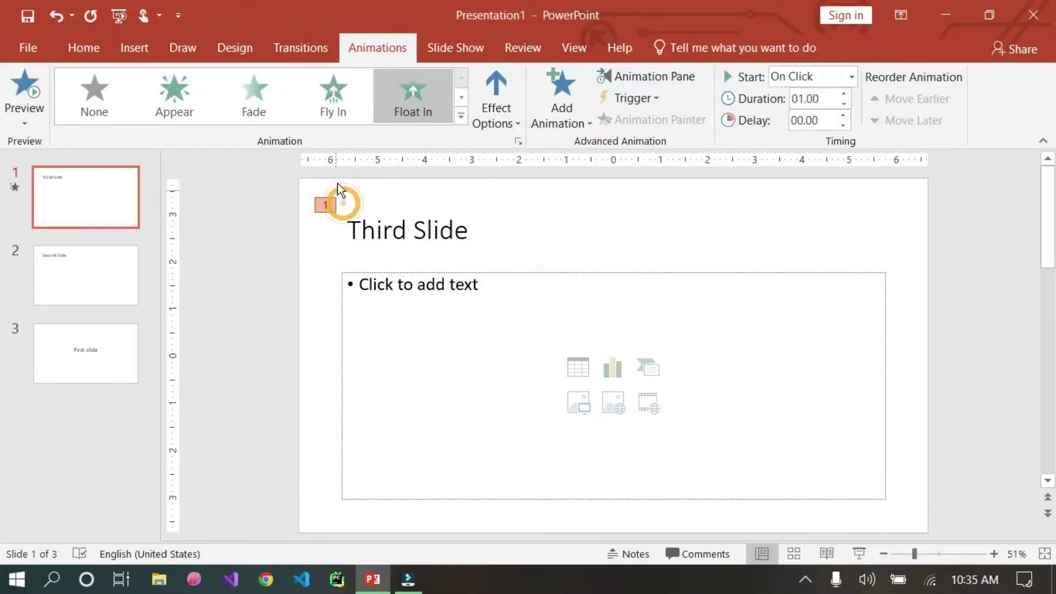
{"action": "left_click", "coordinate": [440, 48]}
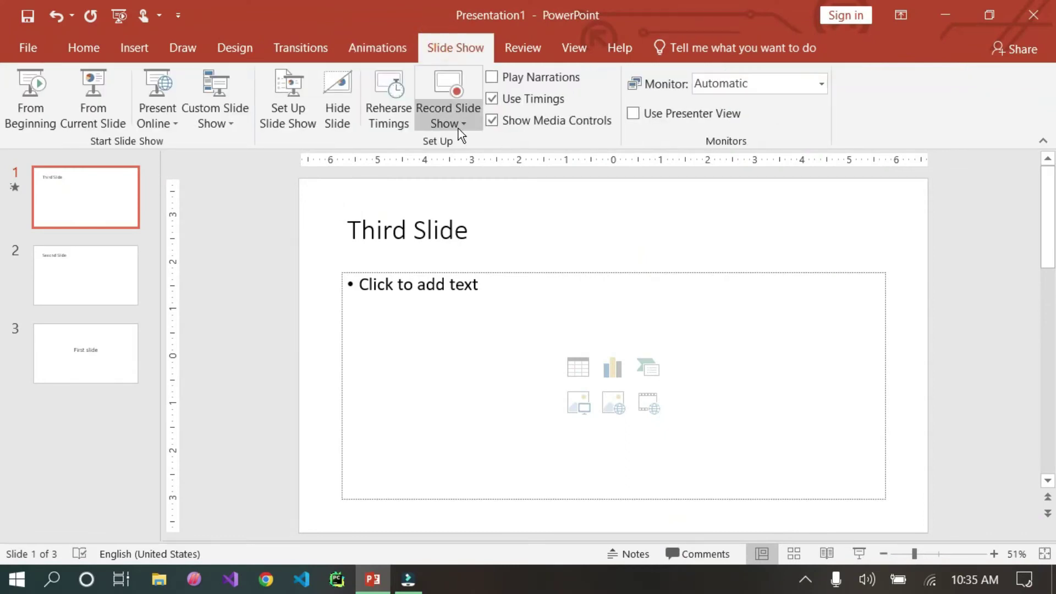
In Set Up Show, keep Show without animation on and uncheck Show without narration.
{"action": "left_click", "coordinate": [414, 256]}
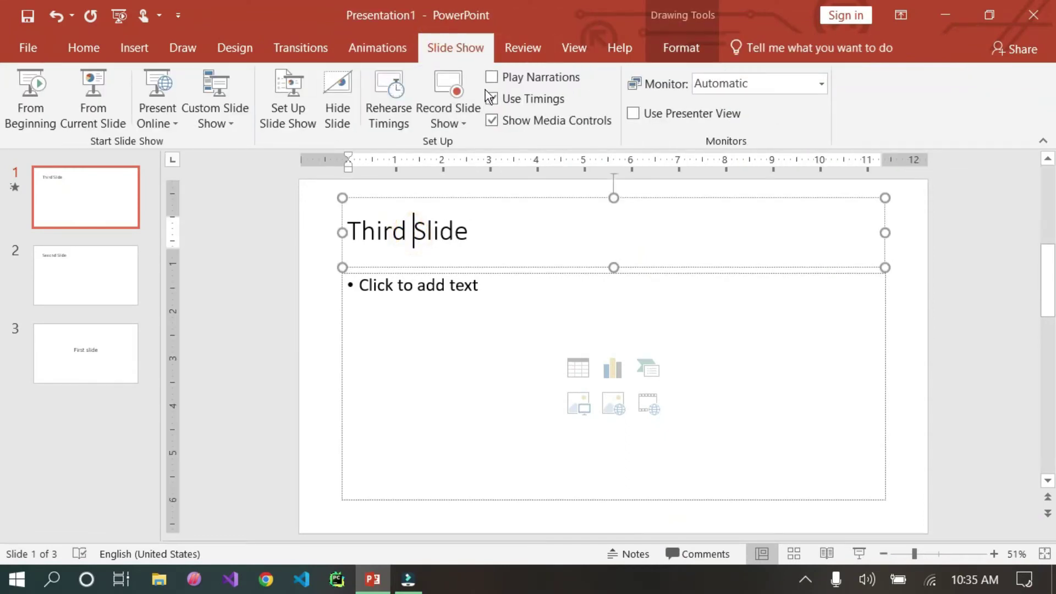
{"action": "left_click", "coordinate": [292, 123]}
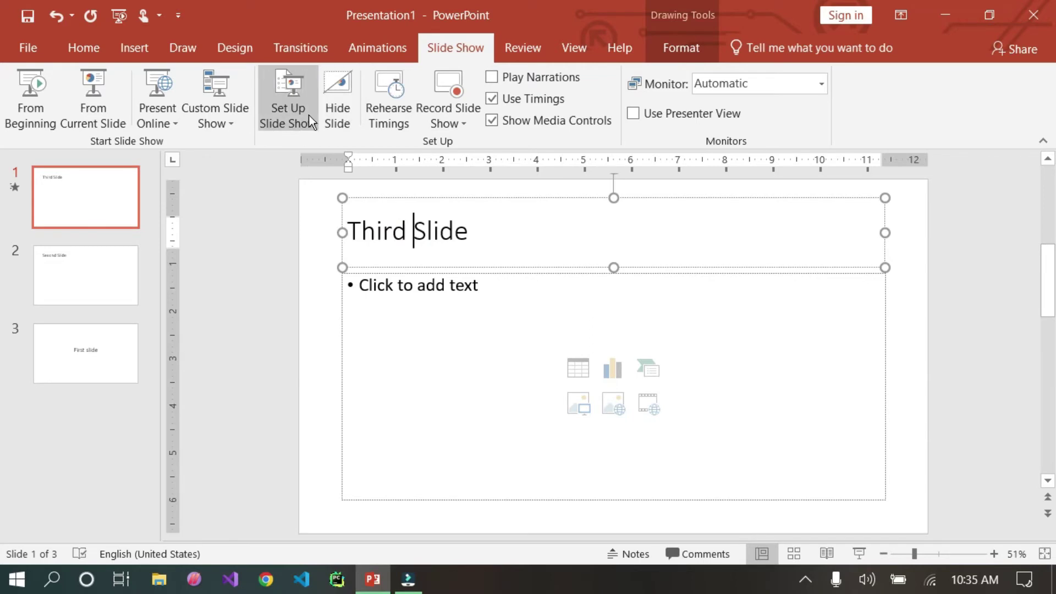
{"action": "left_click", "coordinate": [323, 287]}
{"action": "left_click", "coordinate": [324, 268]}
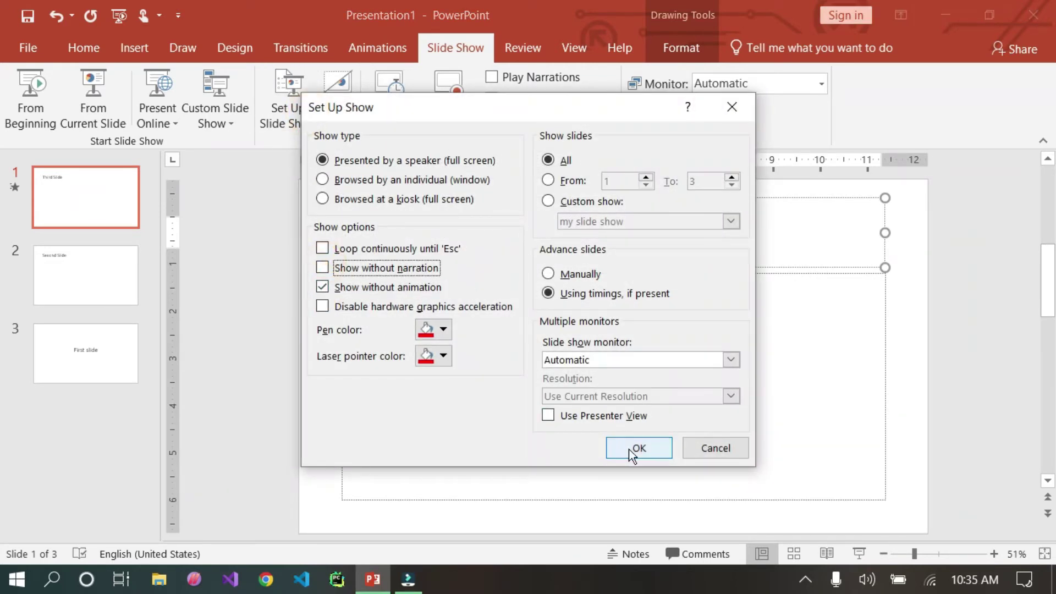
{"action": "left_click", "coordinate": [638, 448]}
Play the show from the current slide, step back one slide, then end it.
{"action": "left_click", "coordinate": [632, 437]}
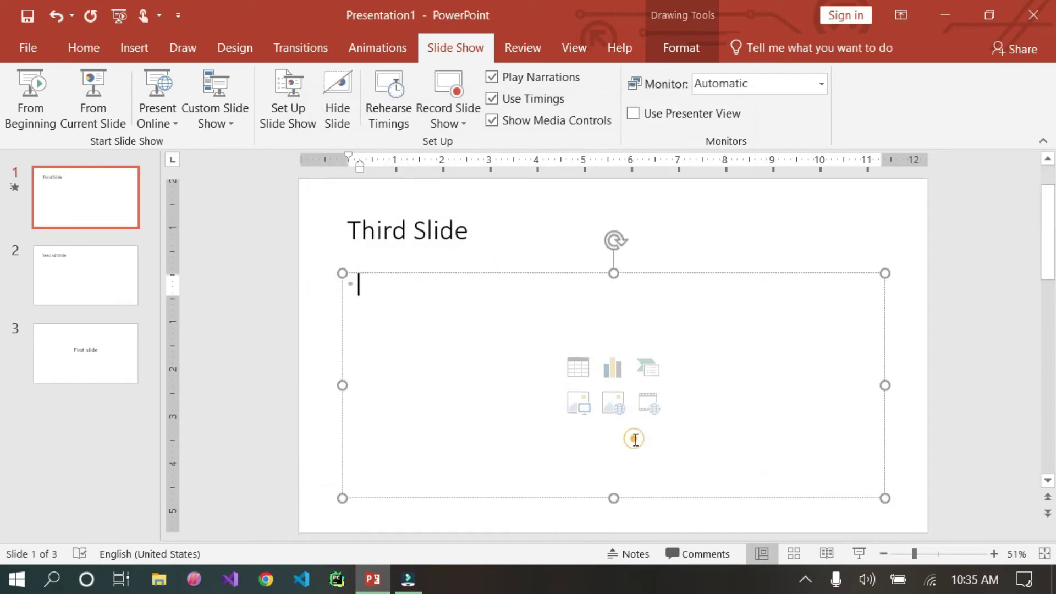
{"action": "left_click", "coordinate": [845, 551]}
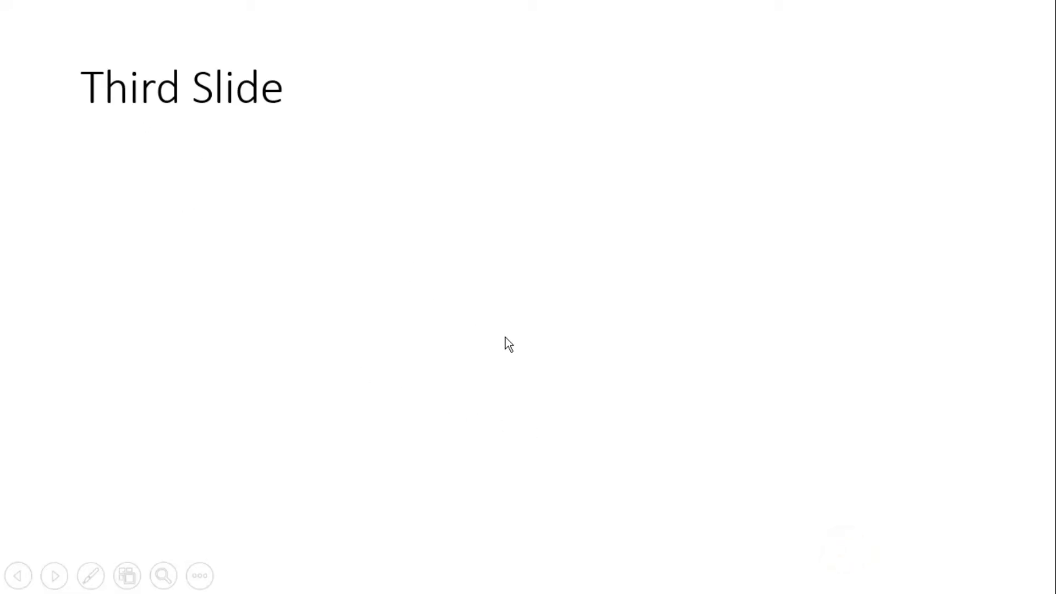
{"action": "key", "text": "Left"}
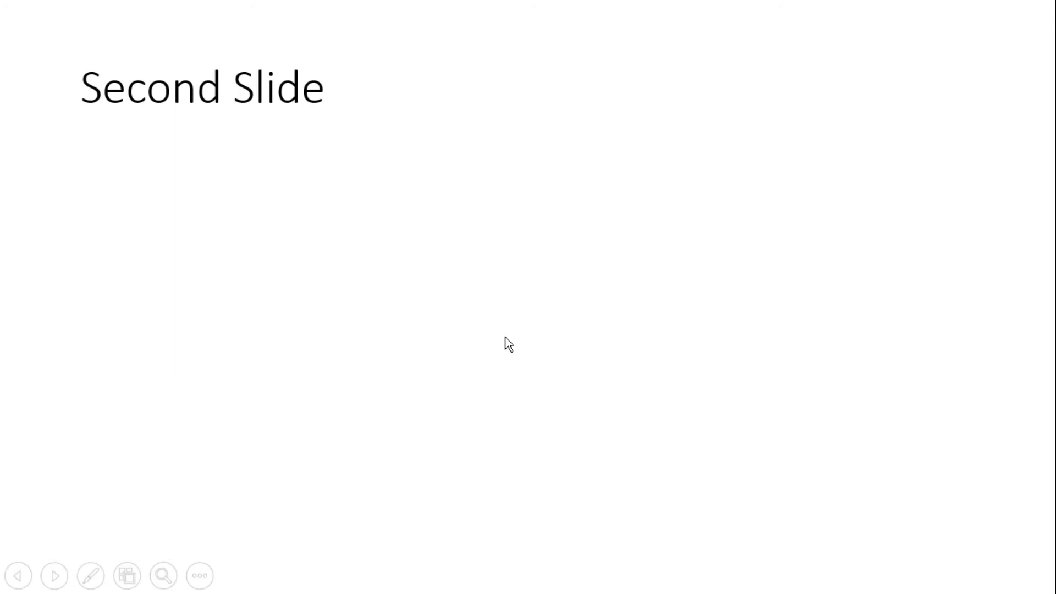
{"action": "key", "text": "Escape"}
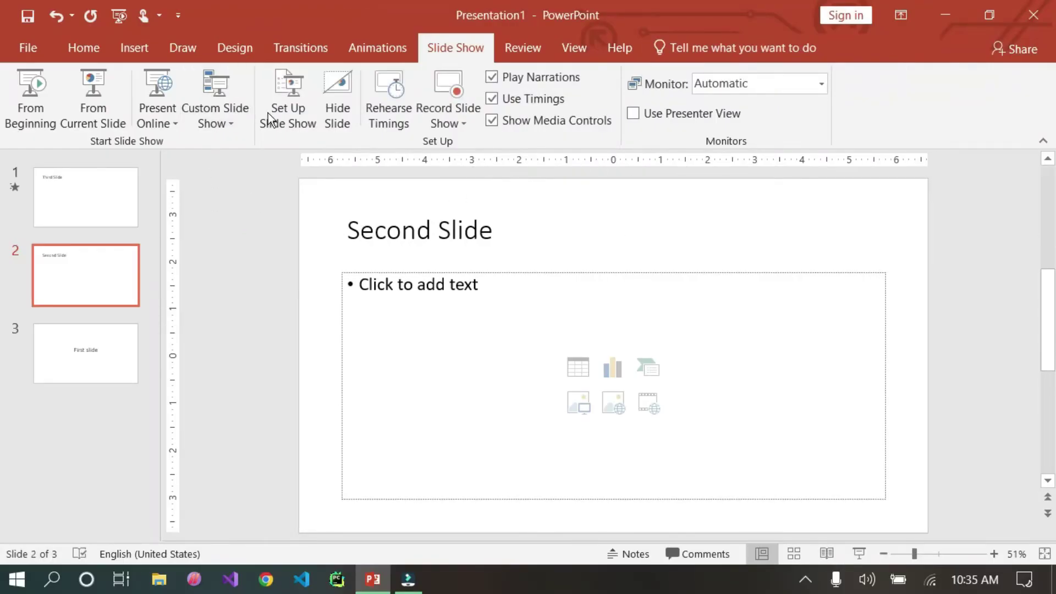
Set the slide show pen colour to purple.
{"action": "left_click", "coordinate": [277, 118]}
{"action": "left_click", "coordinate": [322, 307]}
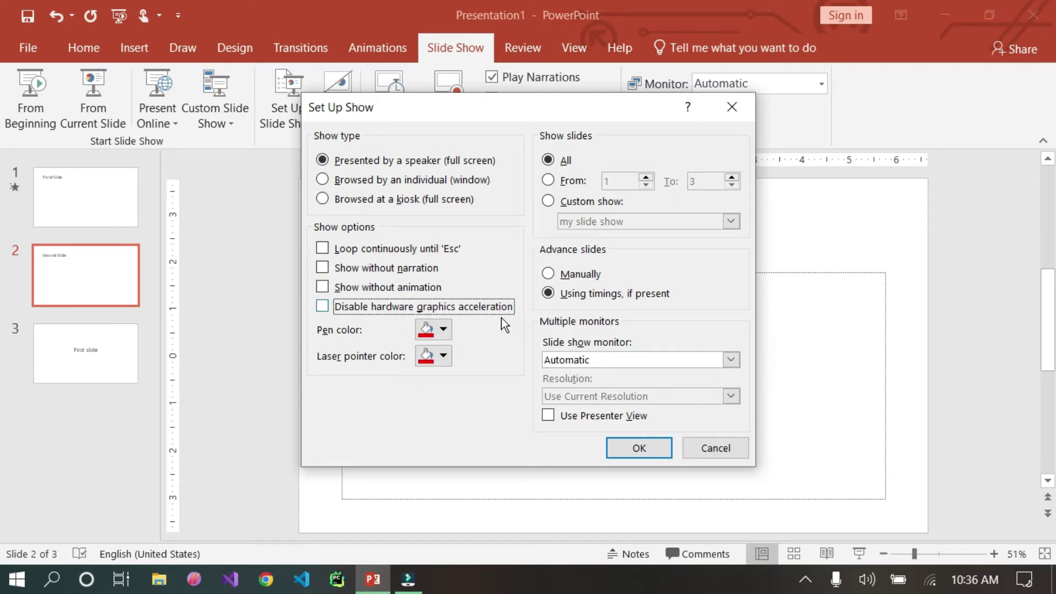
{"action": "left_click", "coordinate": [444, 330]}
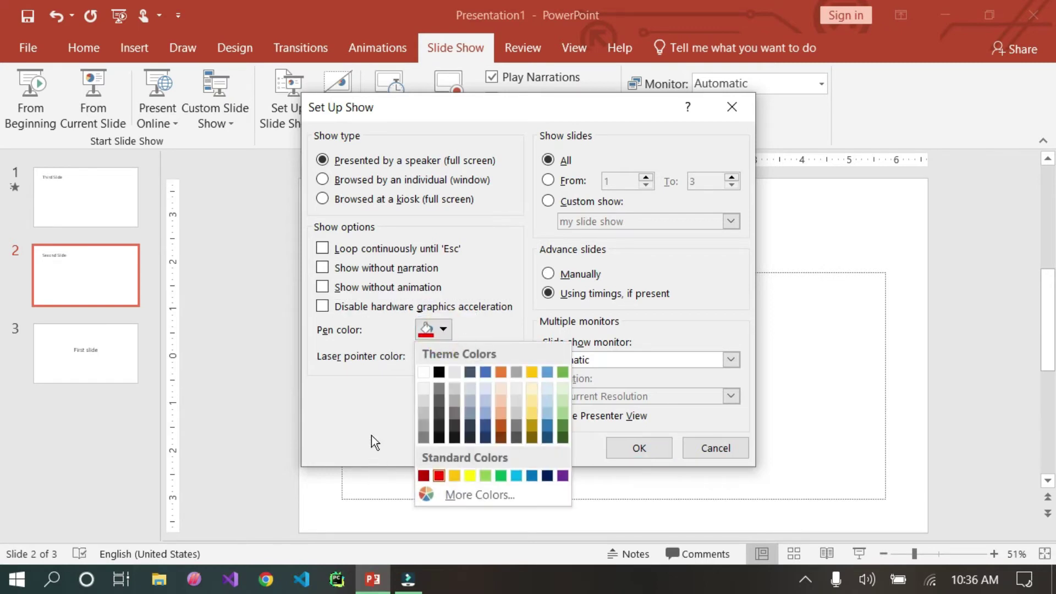
{"action": "left_click", "coordinate": [562, 476]}
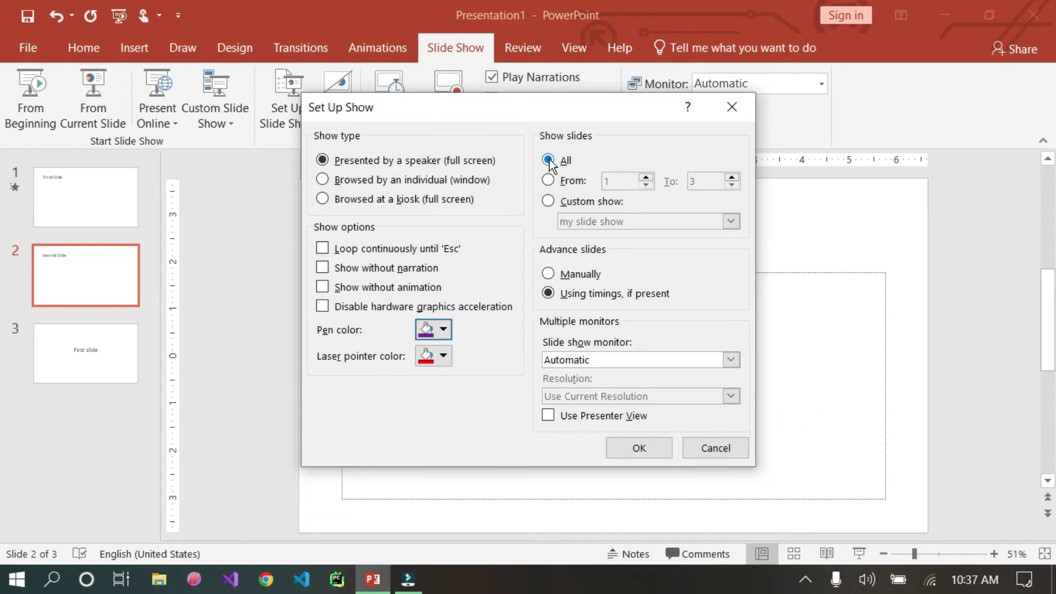
Limit the show to slides from 3 to 3 and confirm the settings.
{"action": "left_click", "coordinate": [548, 183]}
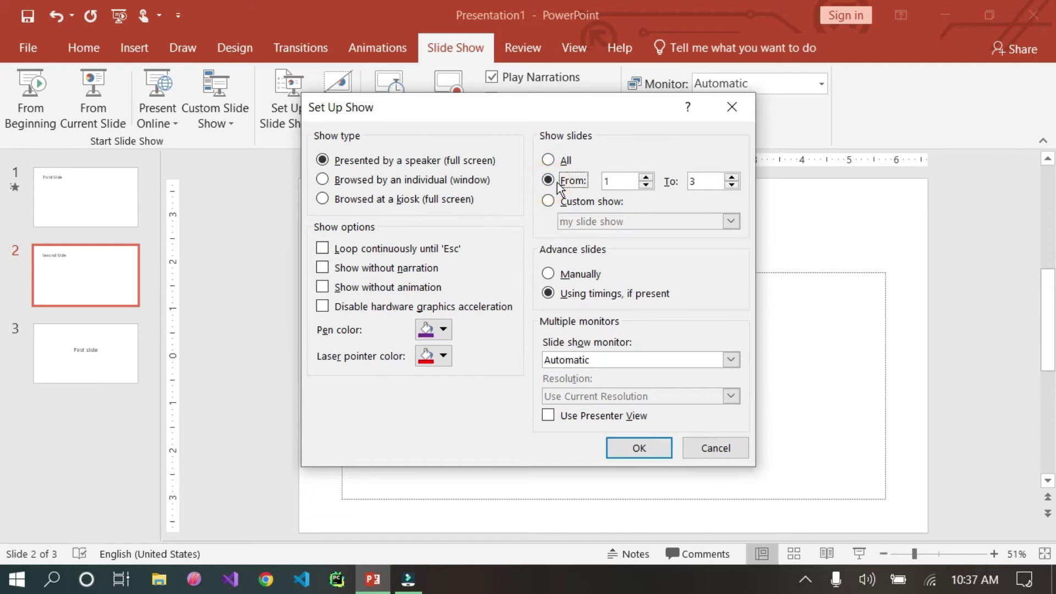
{"action": "left_click", "coordinate": [615, 183]}
{"action": "key", "text": "BackSpace"}
{"action": "type", "text": "3"}
{"action": "left_click", "coordinate": [653, 449]}
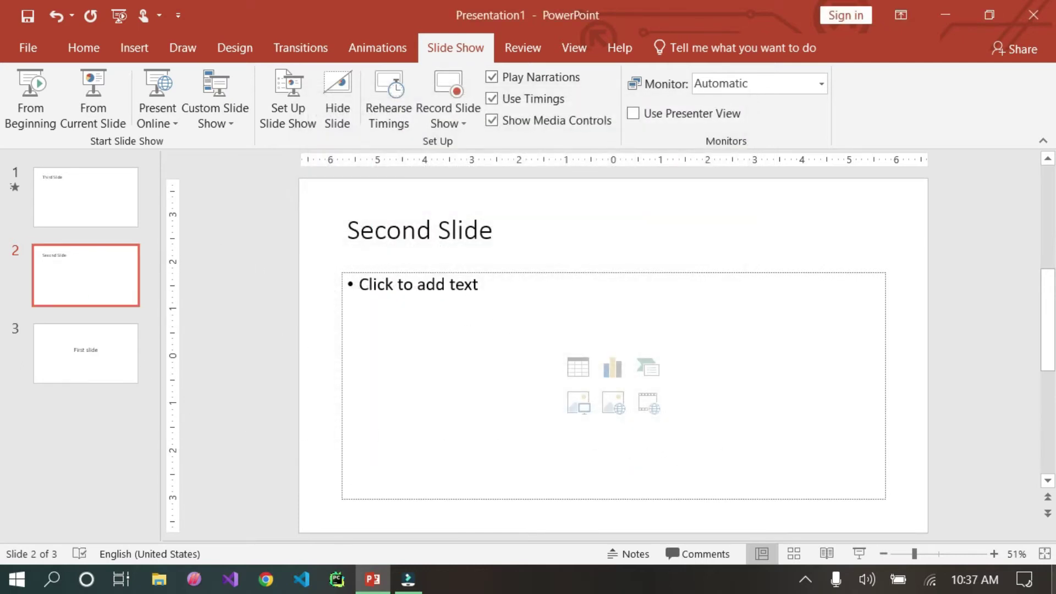
Start a slide show and click through it back to the editor.
{"action": "left_click", "coordinate": [862, 552]}
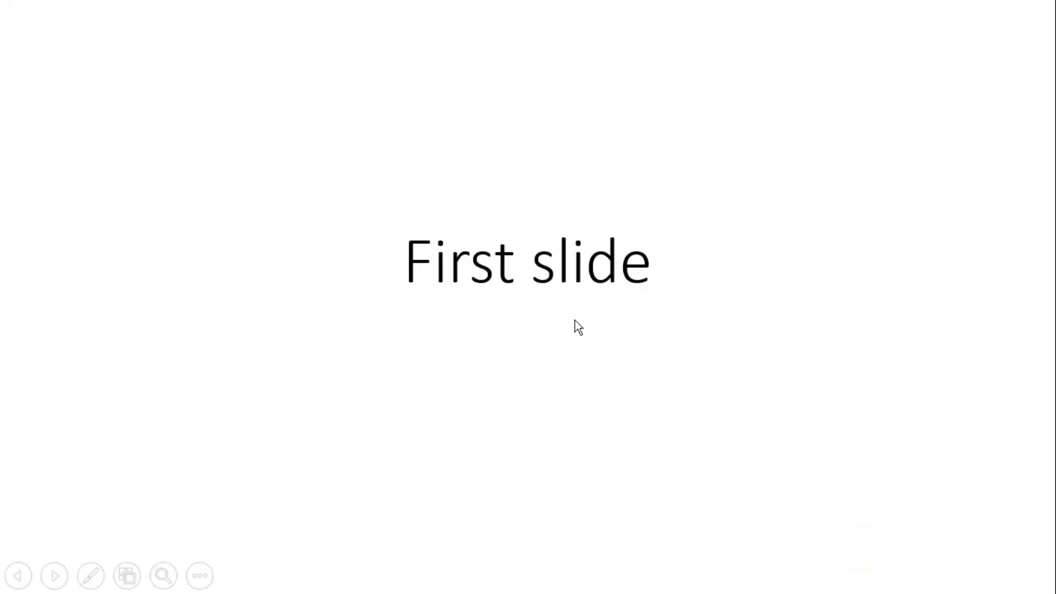
{"action": "left_click", "coordinate": [575, 321]}
{"action": "left_click", "coordinate": [562, 312]}
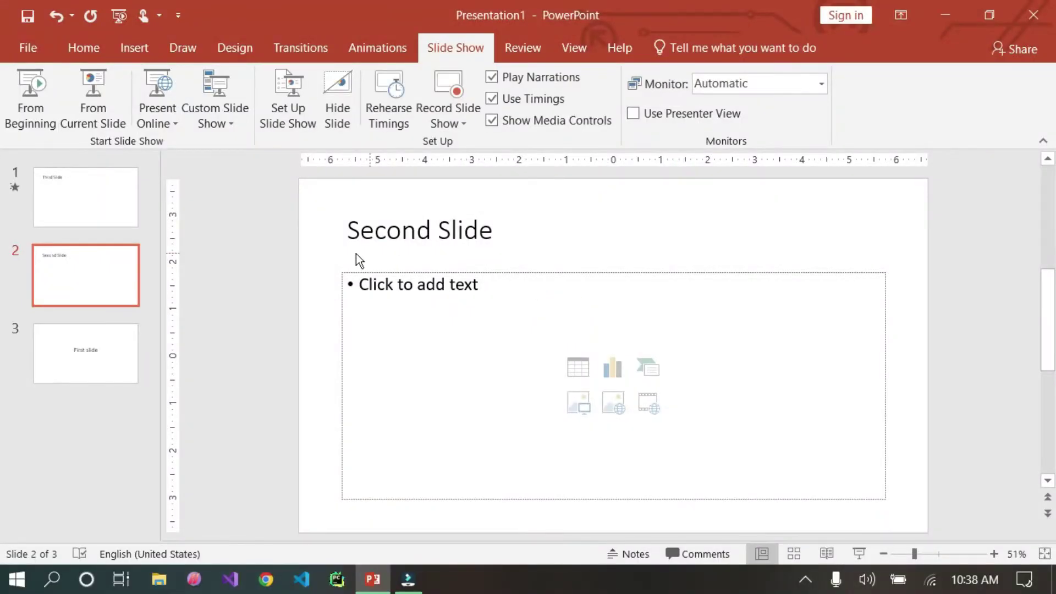
{"action": "left_click", "coordinate": [71, 368]}
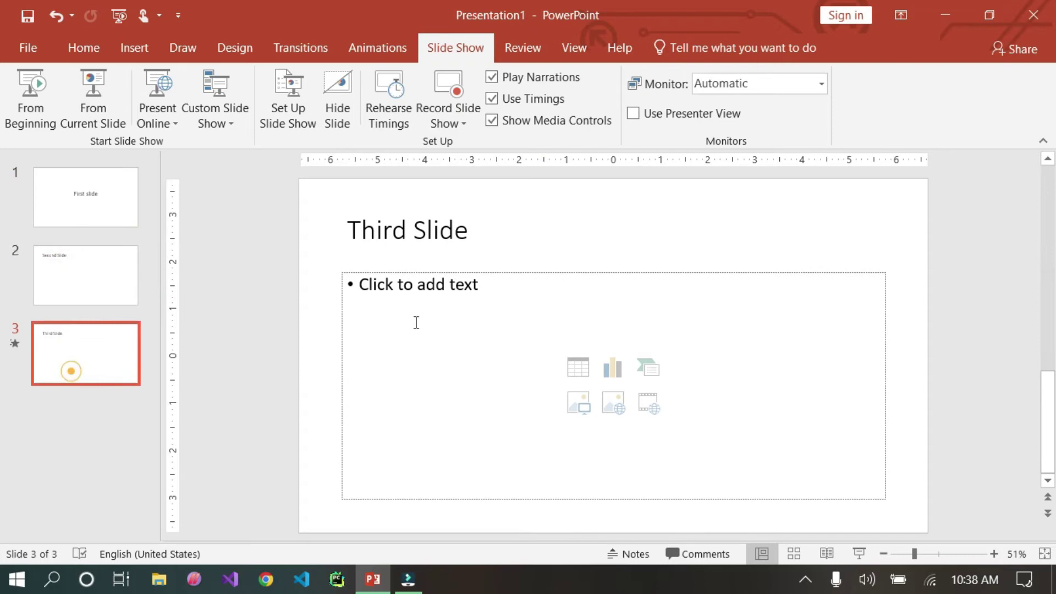
Select the first slide and play the full-screen show through to its end.
{"action": "left_click", "coordinate": [80, 191]}
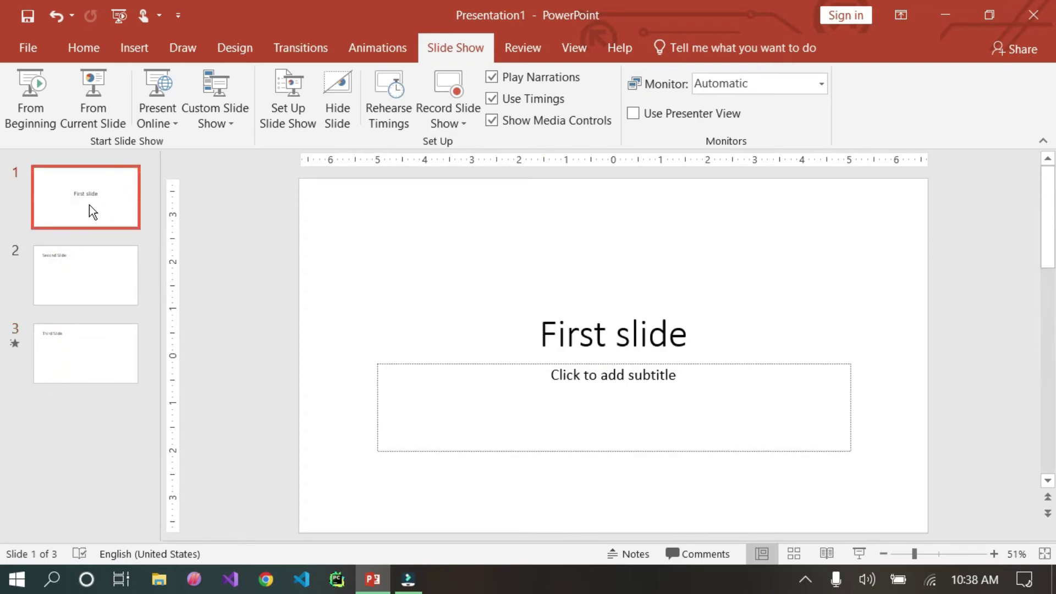
{"action": "left_click", "coordinate": [859, 553]}
{"action": "left_click", "coordinate": [523, 349]}
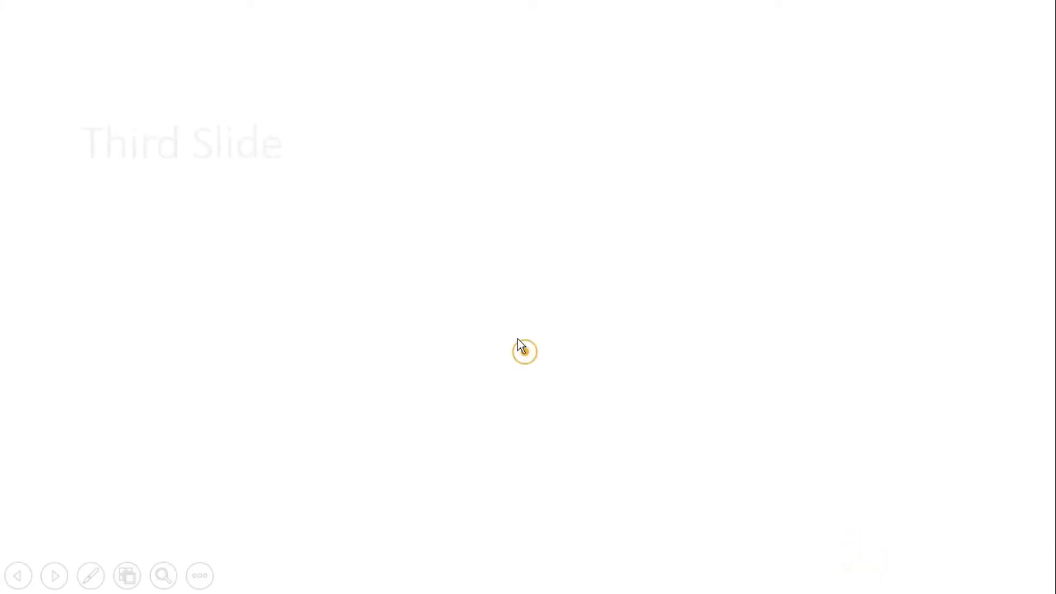
{"action": "left_click", "coordinate": [163, 137]}
{"action": "left_click", "coordinate": [163, 137]}
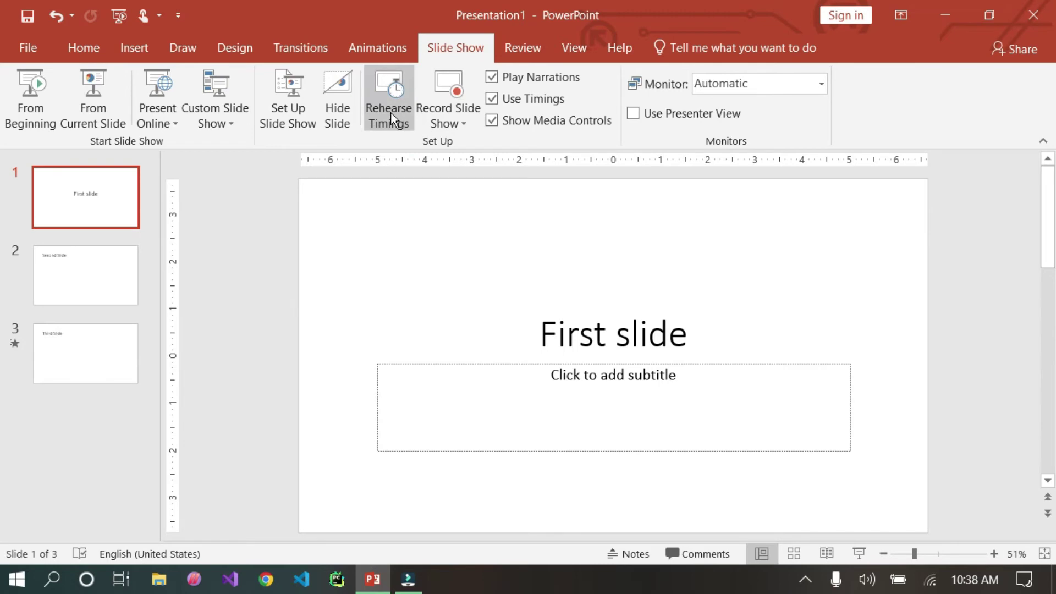
In Set Up Show, choose Custom show and select 'my slide show' from the list.
{"action": "left_click", "coordinate": [291, 110]}
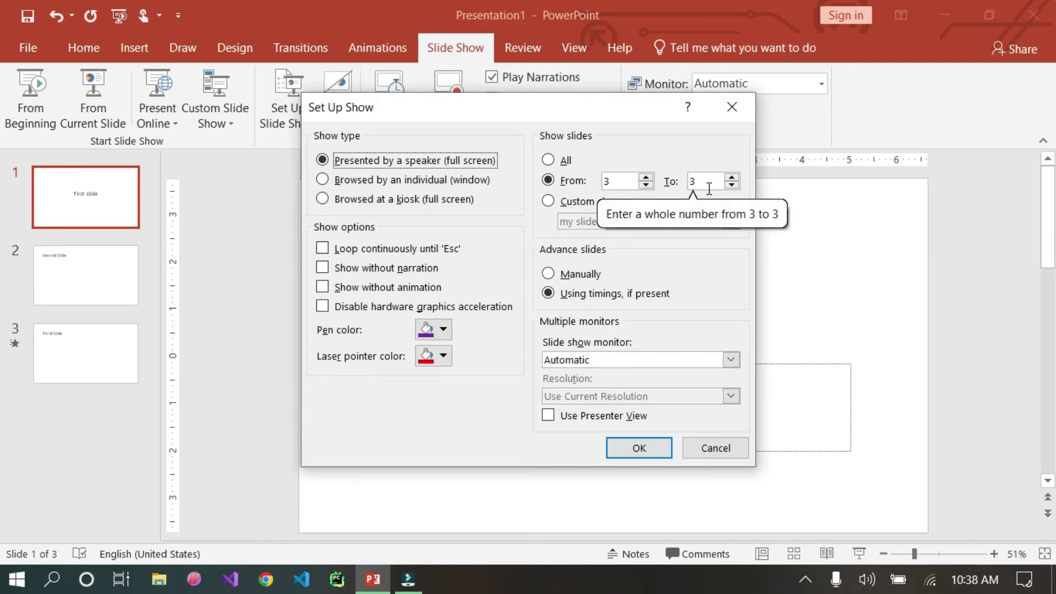
{"action": "left_click", "coordinate": [548, 202]}
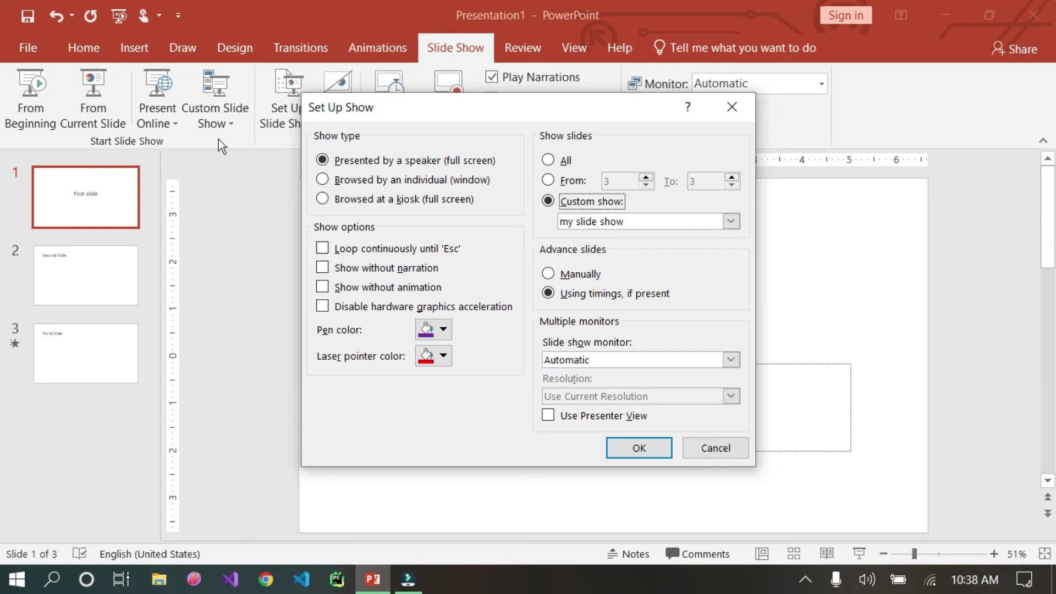
{"action": "left_click", "coordinate": [739, 222]}
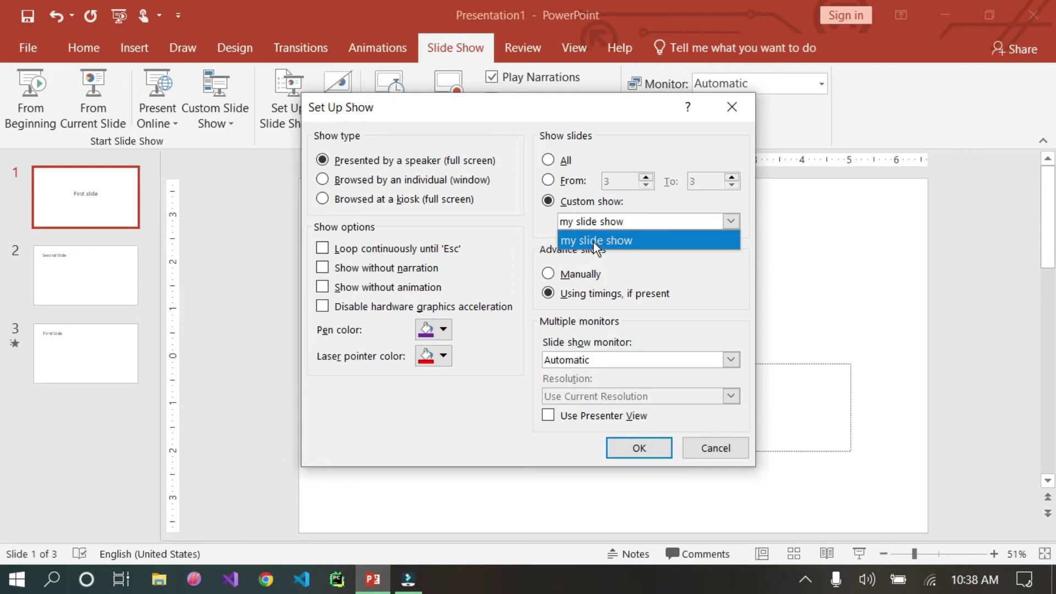
{"action": "left_click", "coordinate": [695, 275]}
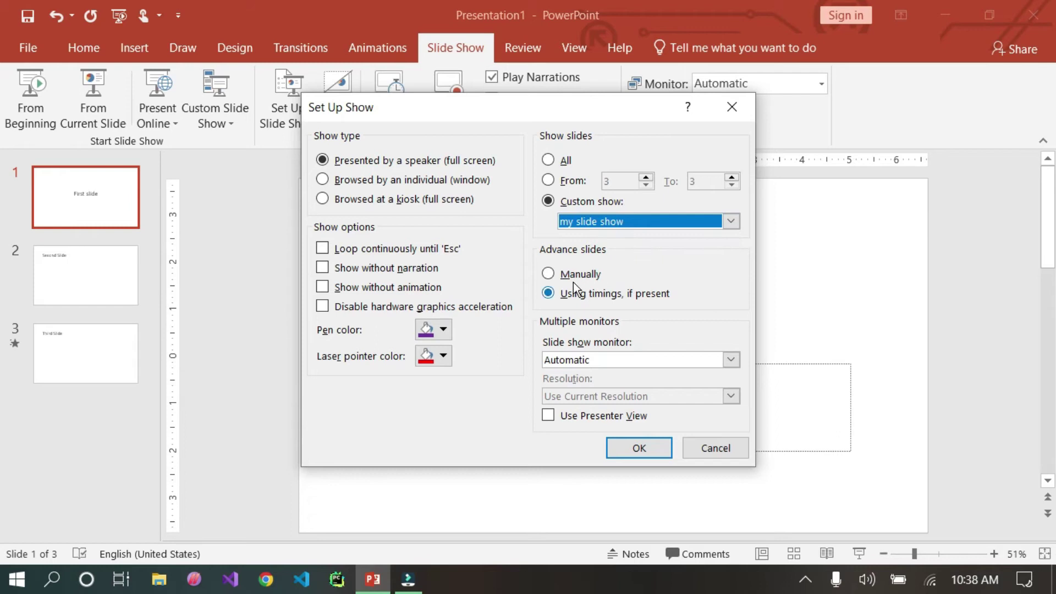
{"action": "left_click", "coordinate": [732, 222]}
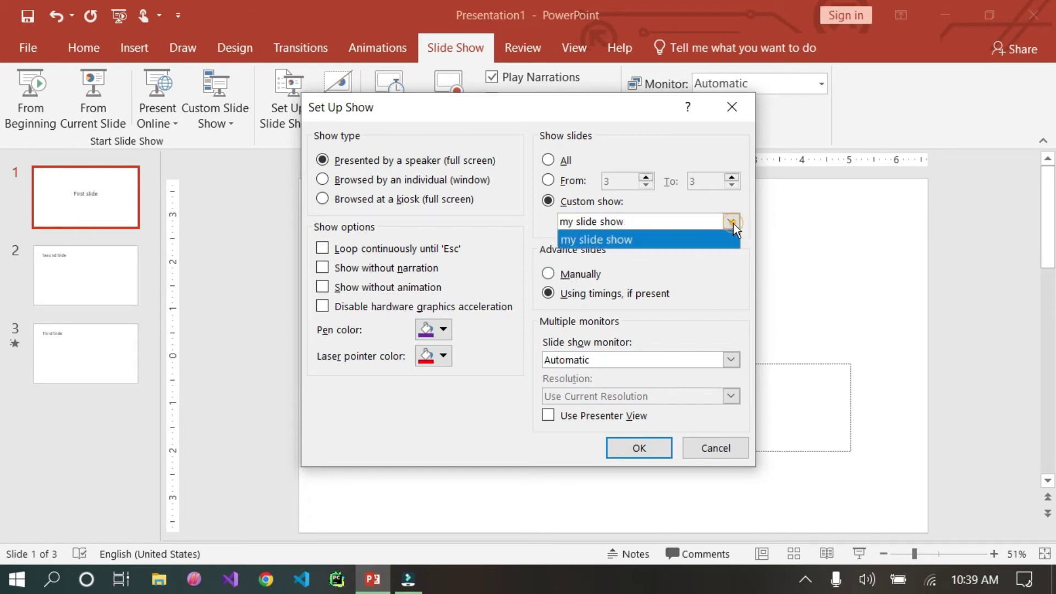
{"action": "left_click", "coordinate": [700, 271]}
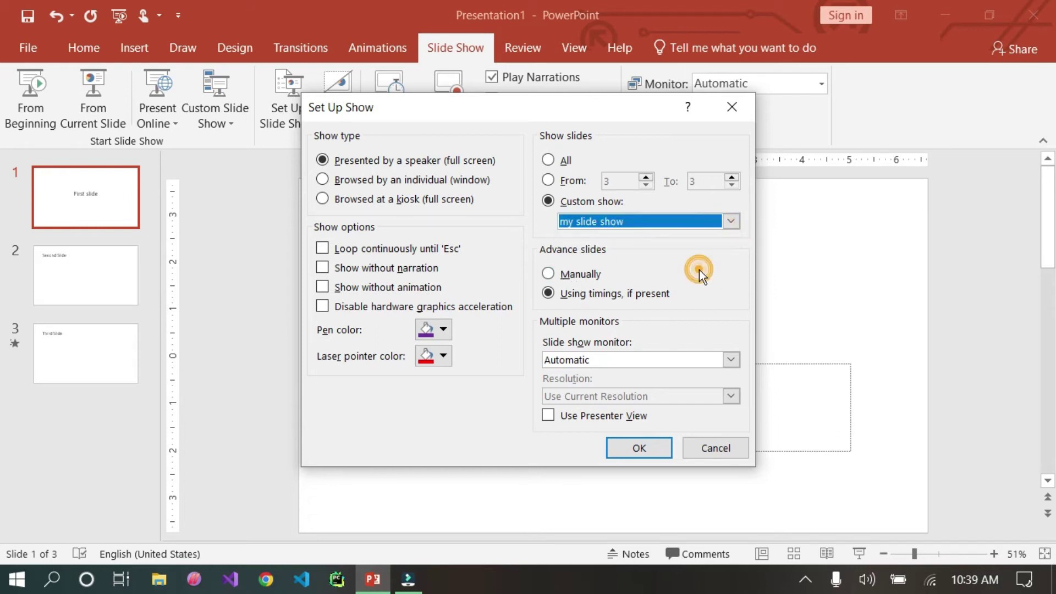
{"action": "key", "text": "Tab"}
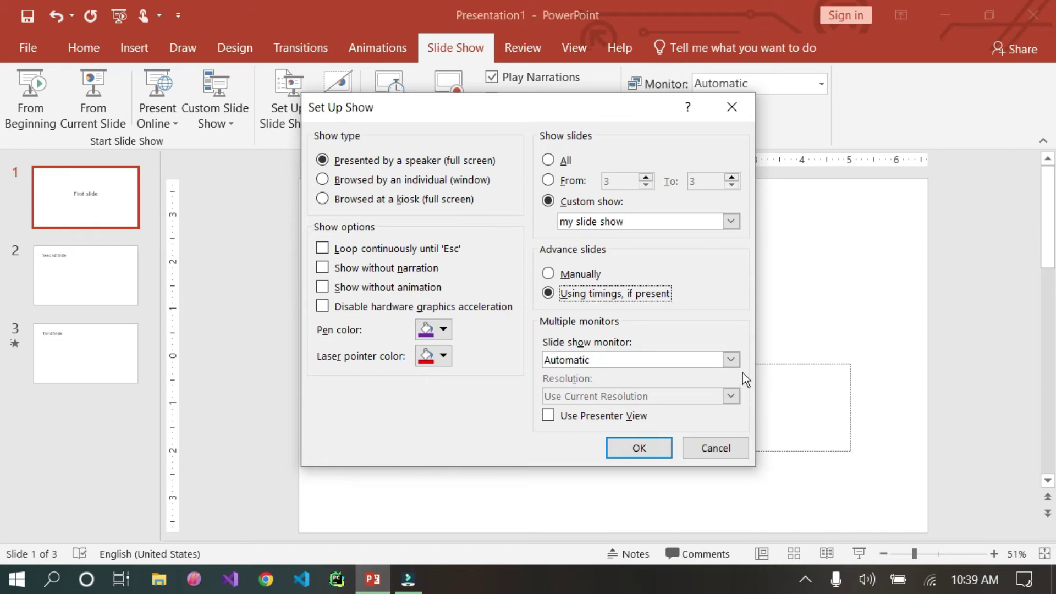
After trying Primary Monitor and Use Current Resolution, set the monitor to Automatic and apply.
{"action": "left_click", "coordinate": [731, 359]}
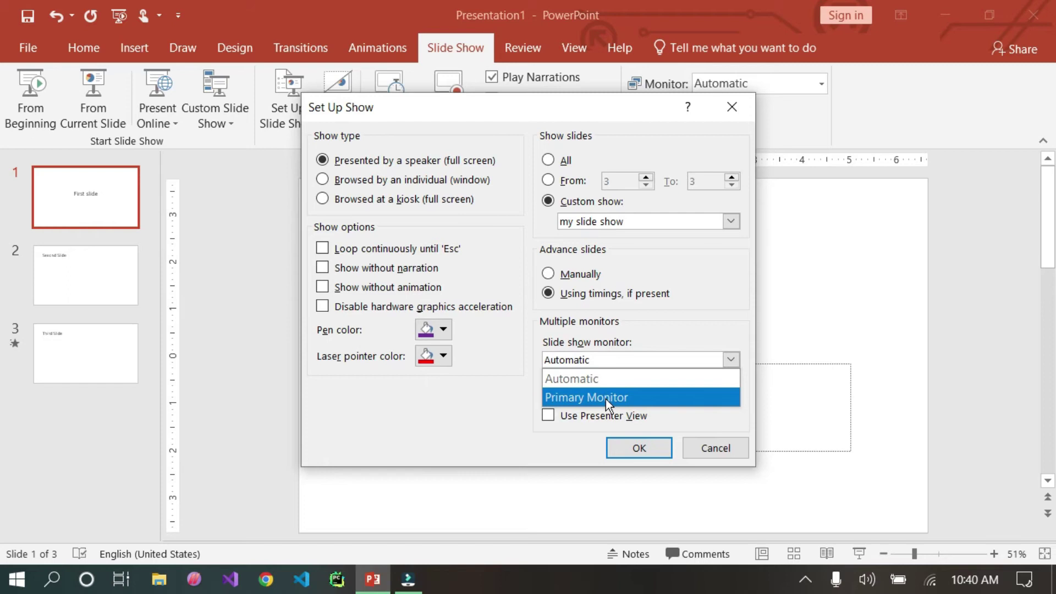
{"action": "left_click", "coordinate": [606, 398]}
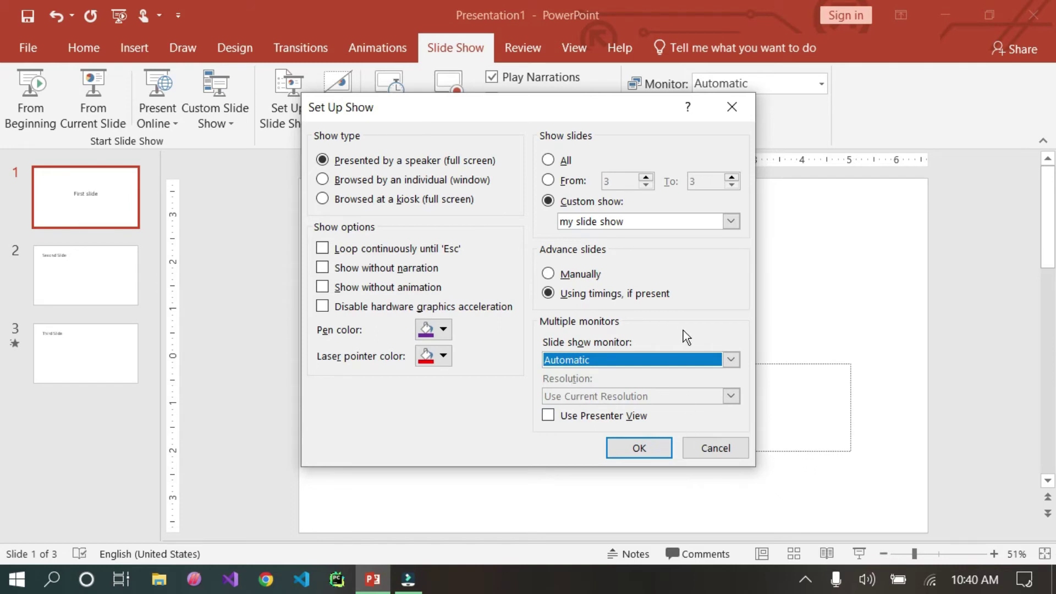
{"action": "left_click", "coordinate": [731, 360]}
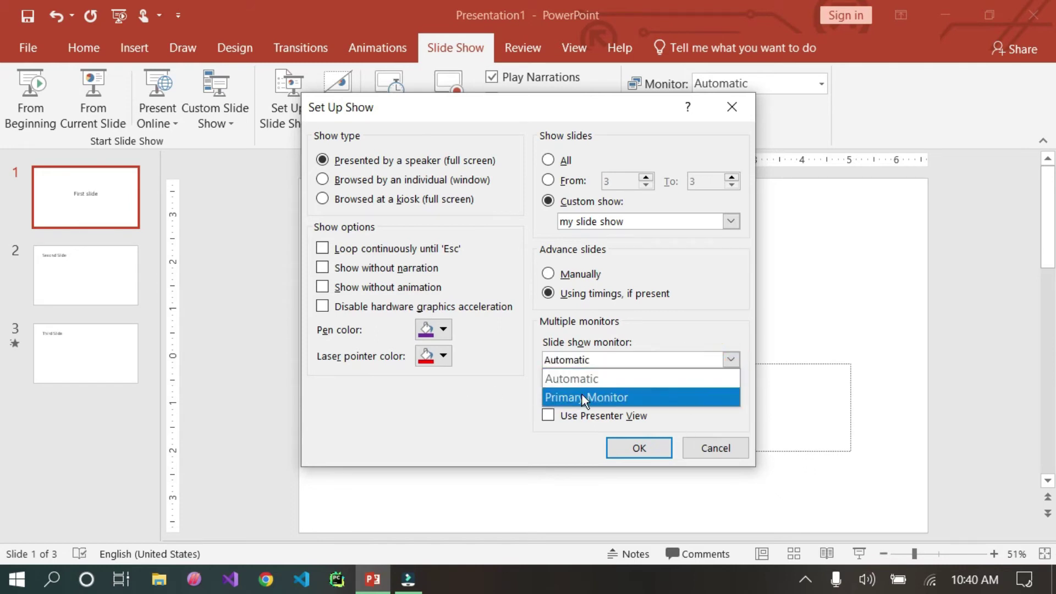
{"action": "left_click", "coordinate": [598, 397]}
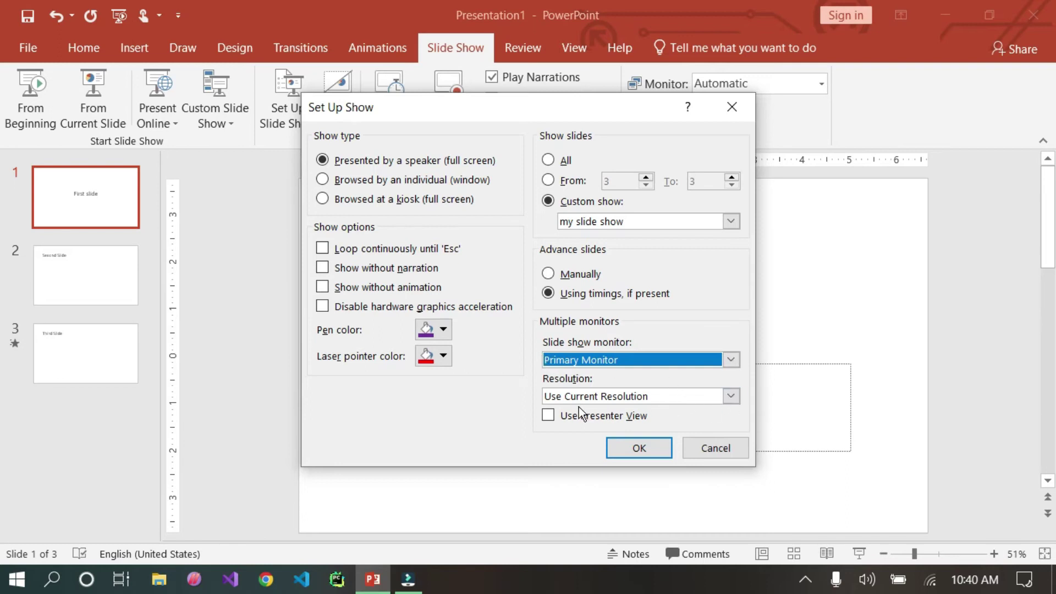
{"action": "left_click", "coordinate": [739, 396]}
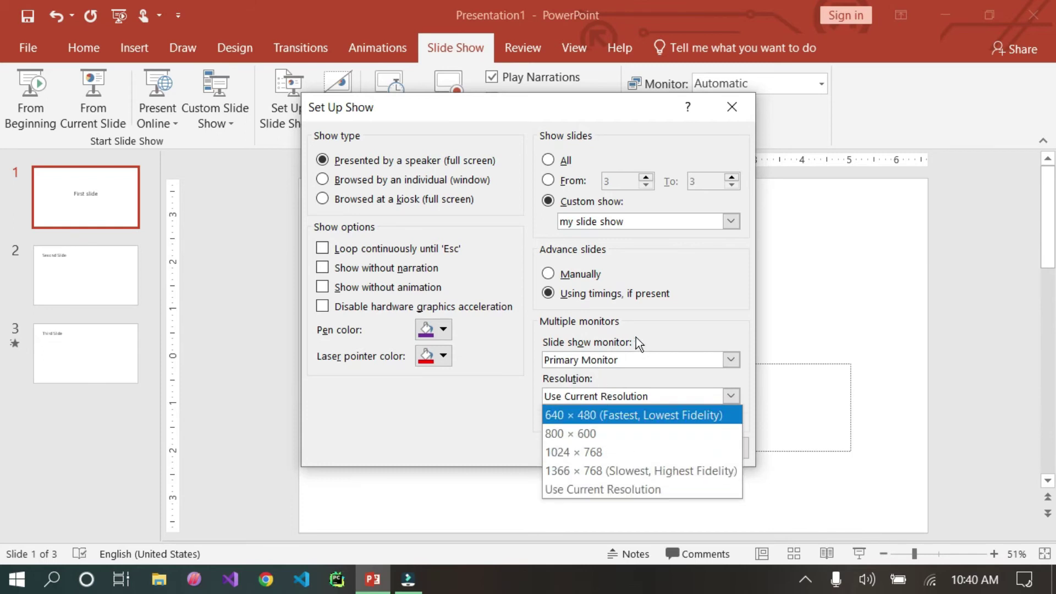
{"action": "left_click", "coordinate": [737, 402]}
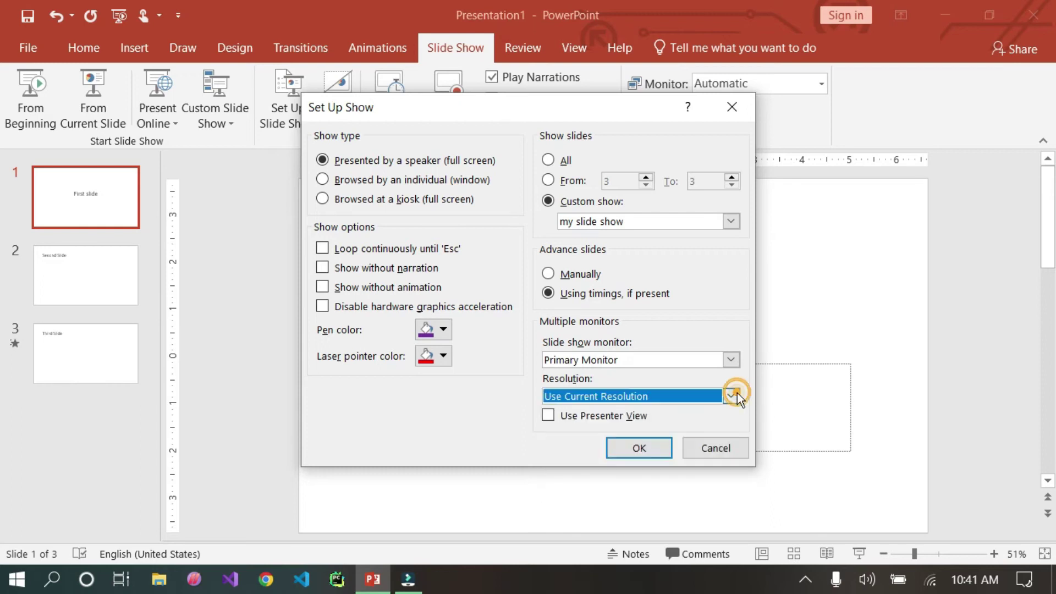
{"action": "left_click", "coordinate": [741, 360]}
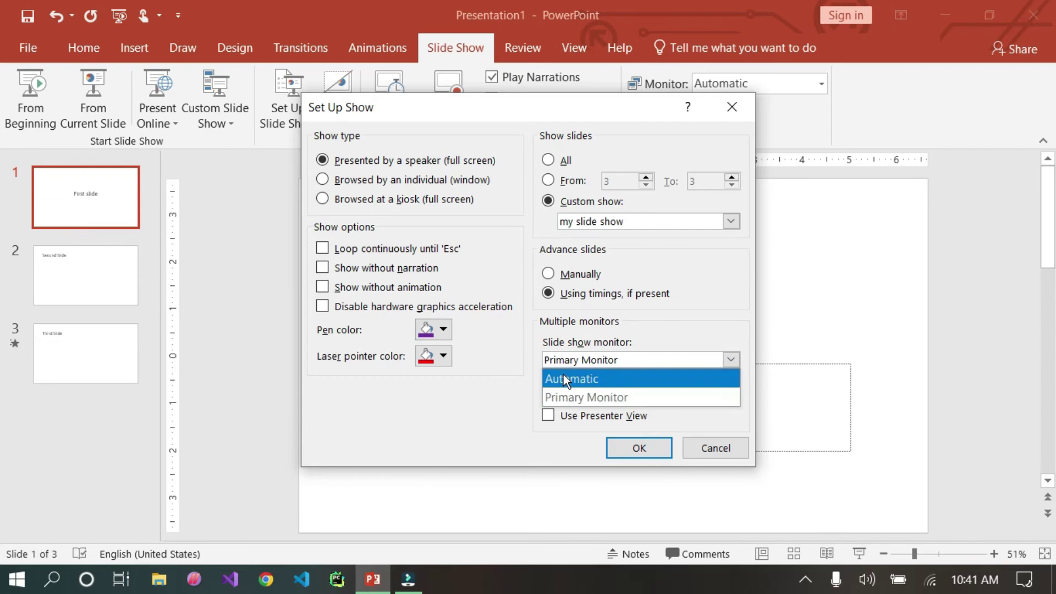
{"action": "left_click", "coordinate": [563, 378]}
{"action": "left_click", "coordinate": [638, 447]}
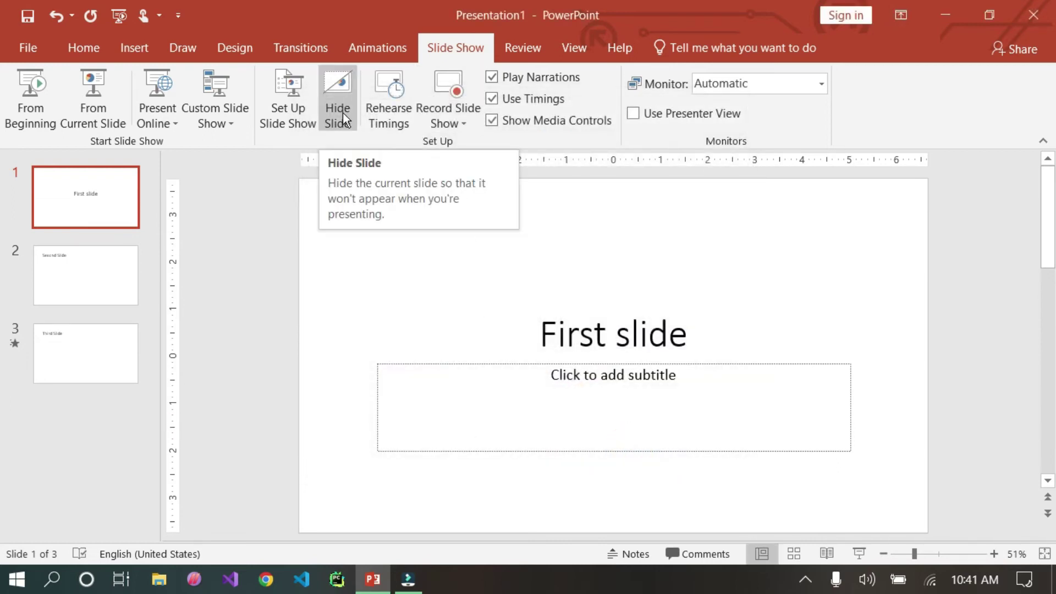
Select the Second Slide and toggle Hide Slide on and off.
{"action": "left_click", "coordinate": [74, 255]}
{"action": "left_click", "coordinate": [337, 90]}
{"action": "left_click", "coordinate": [332, 92]}
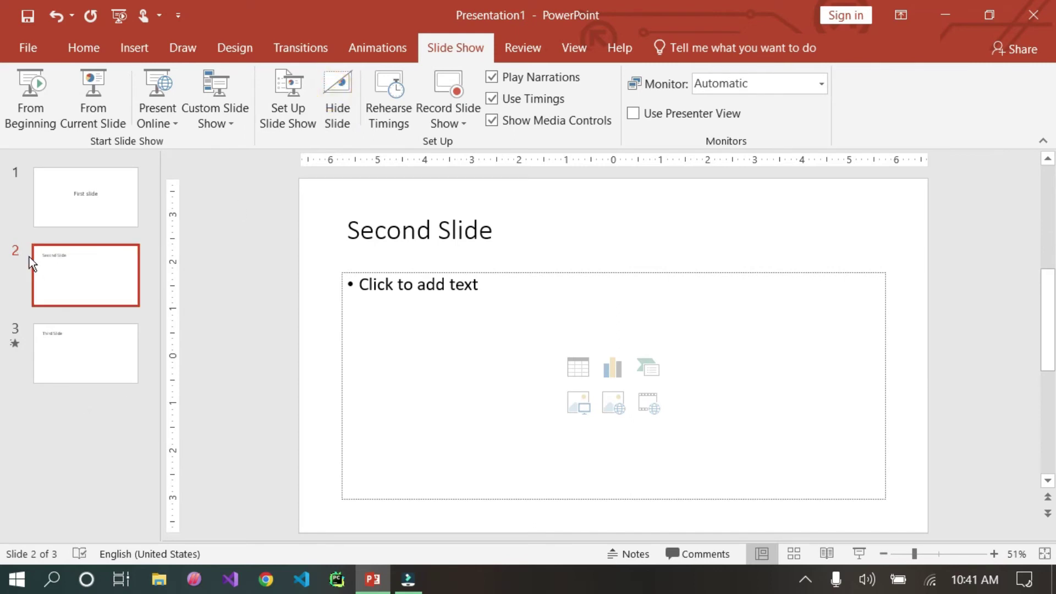
Play the show from slide 1 to the end, then hide the Second Slide.
{"action": "left_click", "coordinate": [51, 200]}
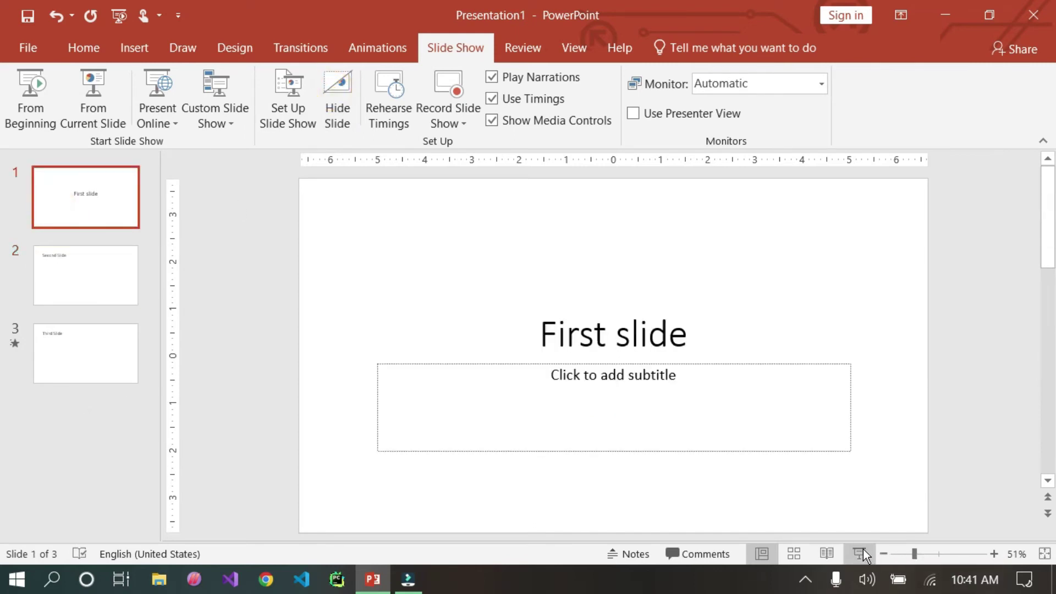
{"action": "left_click", "coordinate": [859, 553]}
{"action": "left_click", "coordinate": [572, 343]}
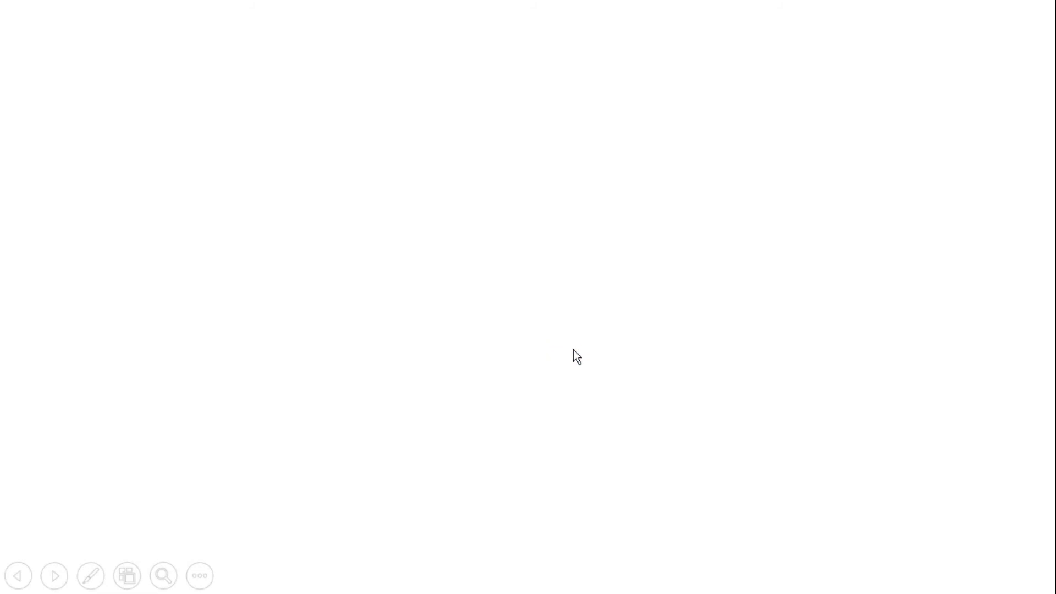
{"action": "left_click", "coordinate": [573, 348]}
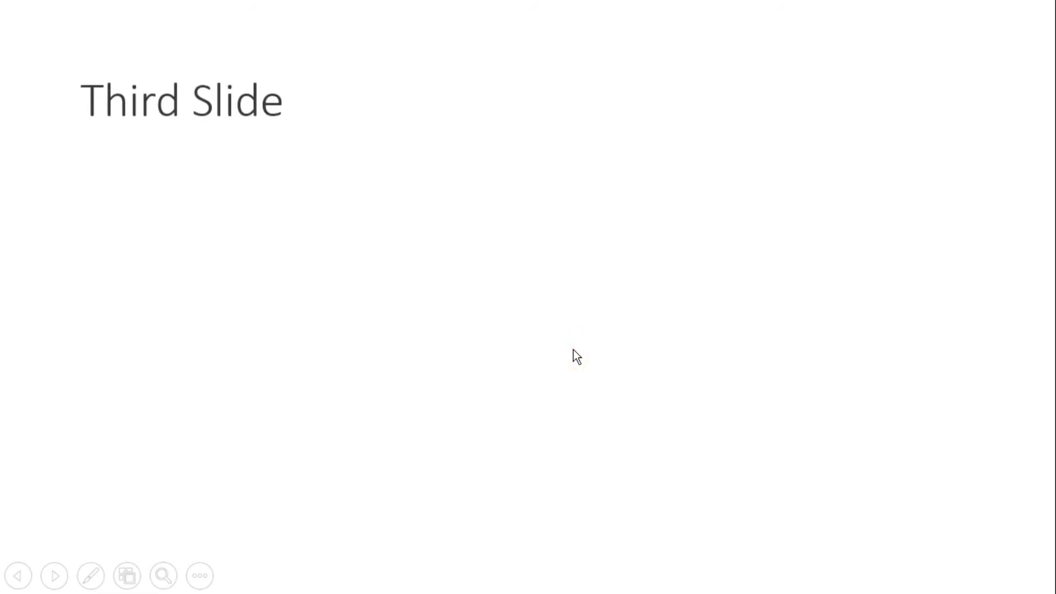
{"action": "left_click", "coordinate": [573, 349]}
{"action": "left_click", "coordinate": [573, 352]}
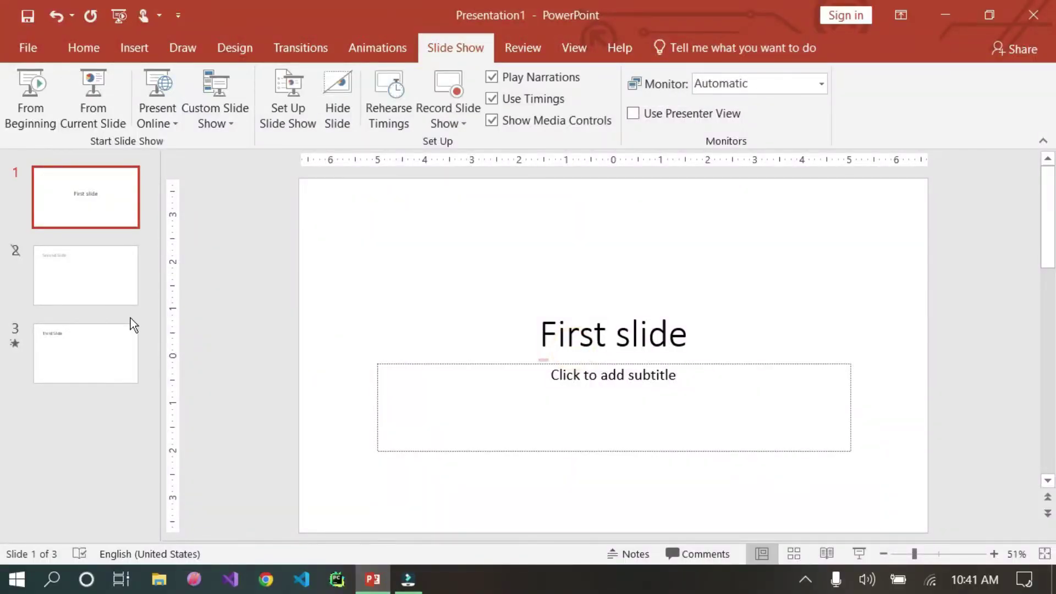
{"action": "left_click", "coordinate": [104, 289]}
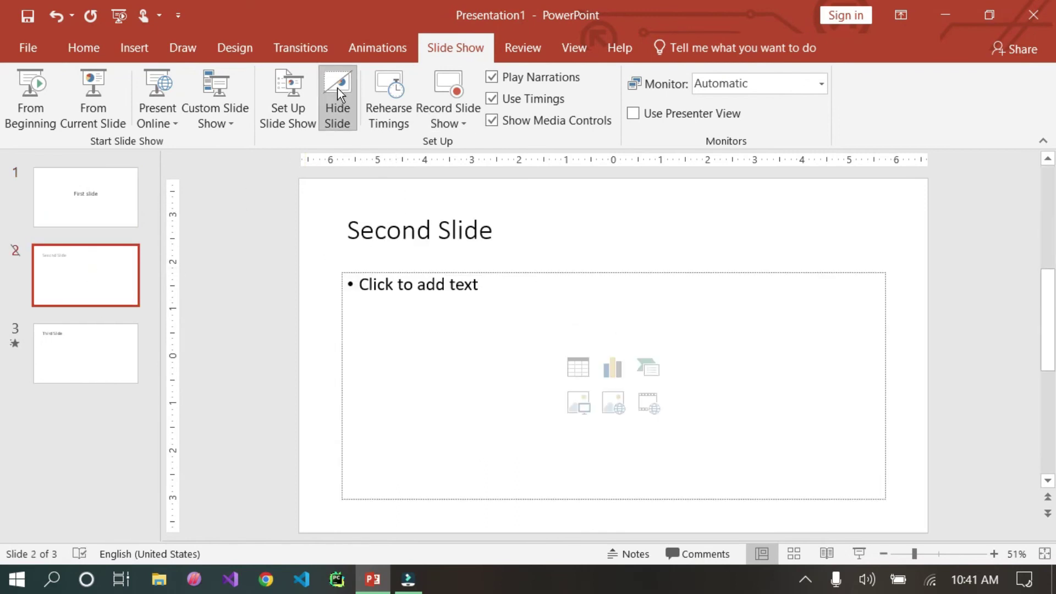
{"action": "left_click", "coordinate": [338, 103]}
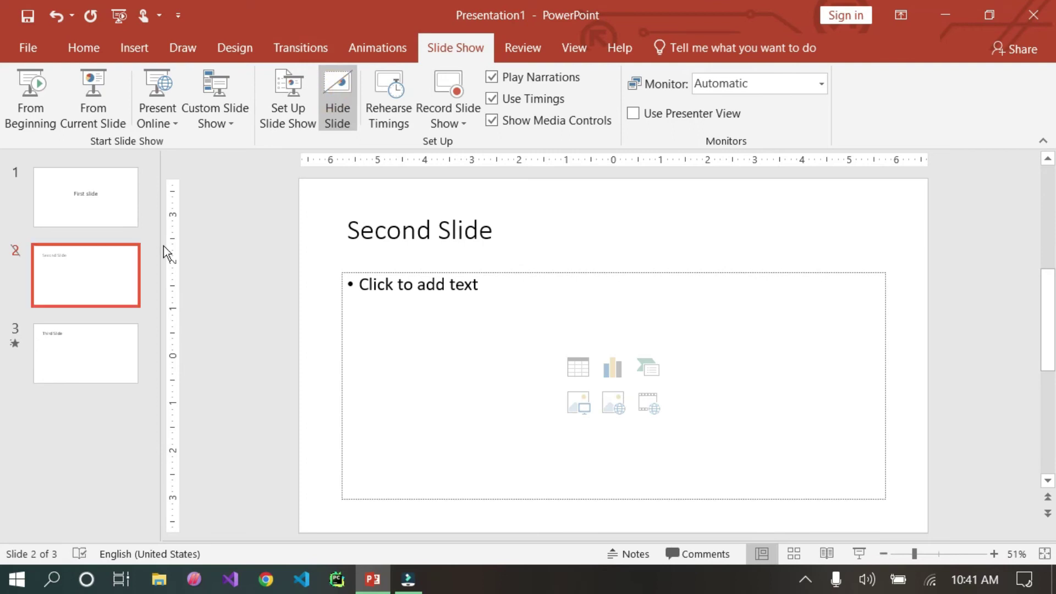
Turn off Hide Slide for the Second Slide, then browse the Animations and Transitions options.
{"action": "left_click", "coordinate": [341, 102]}
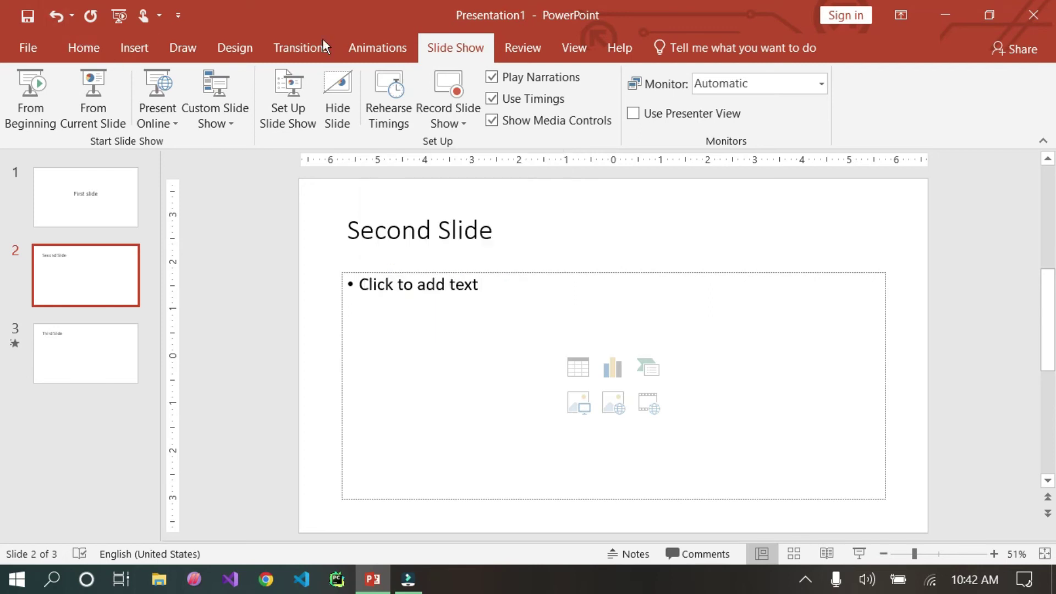
{"action": "left_click", "coordinate": [398, 45]}
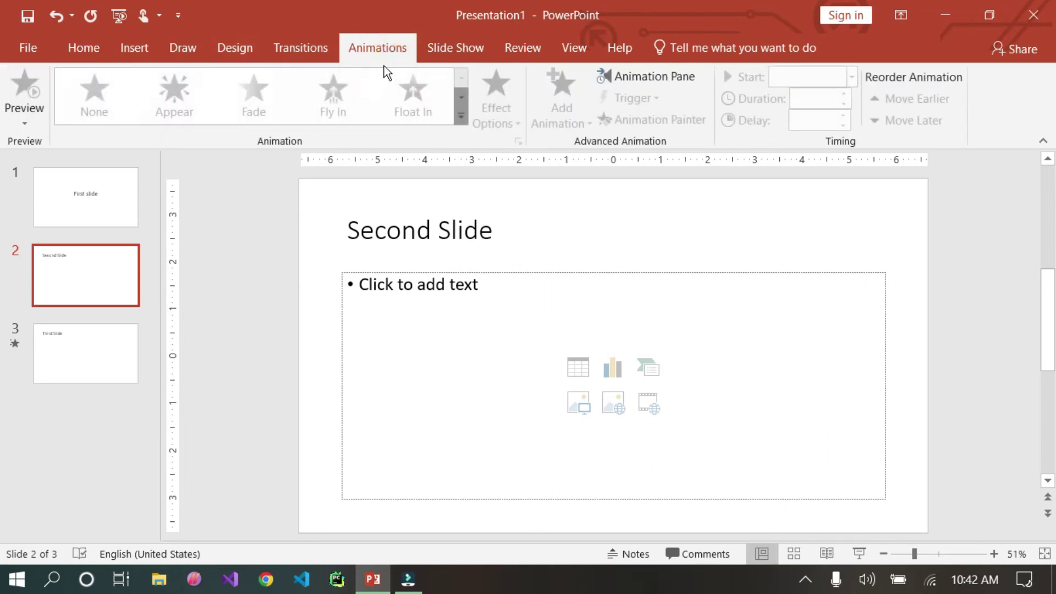
{"action": "left_click", "coordinate": [297, 48]}
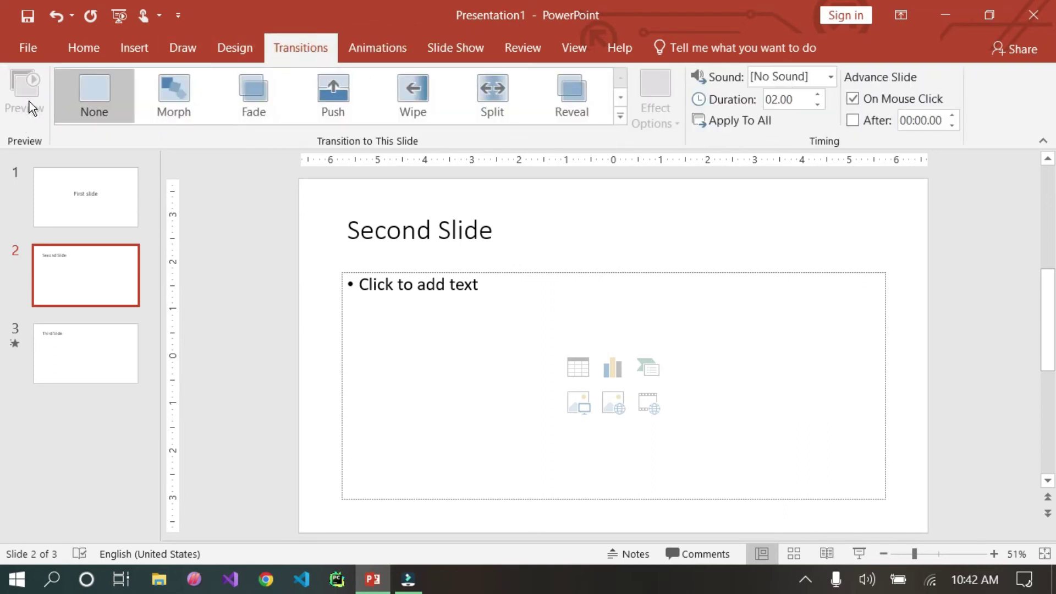
{"action": "left_click", "coordinate": [365, 48]}
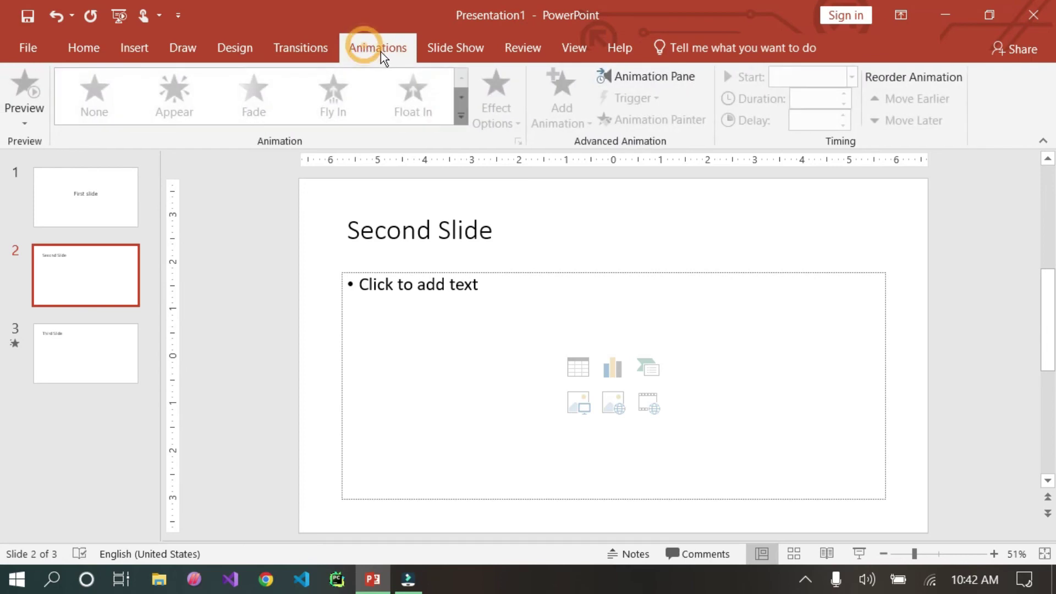
{"action": "left_click", "coordinate": [438, 49]}
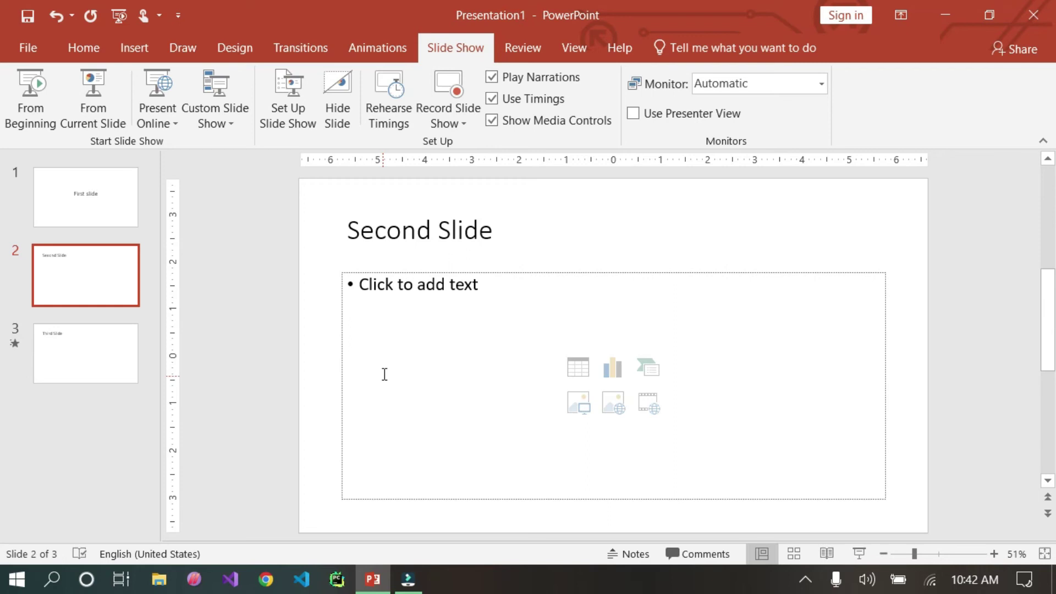
Browse the first, second and third slides, then go back to slide 1.
{"action": "left_click", "coordinate": [38, 193]}
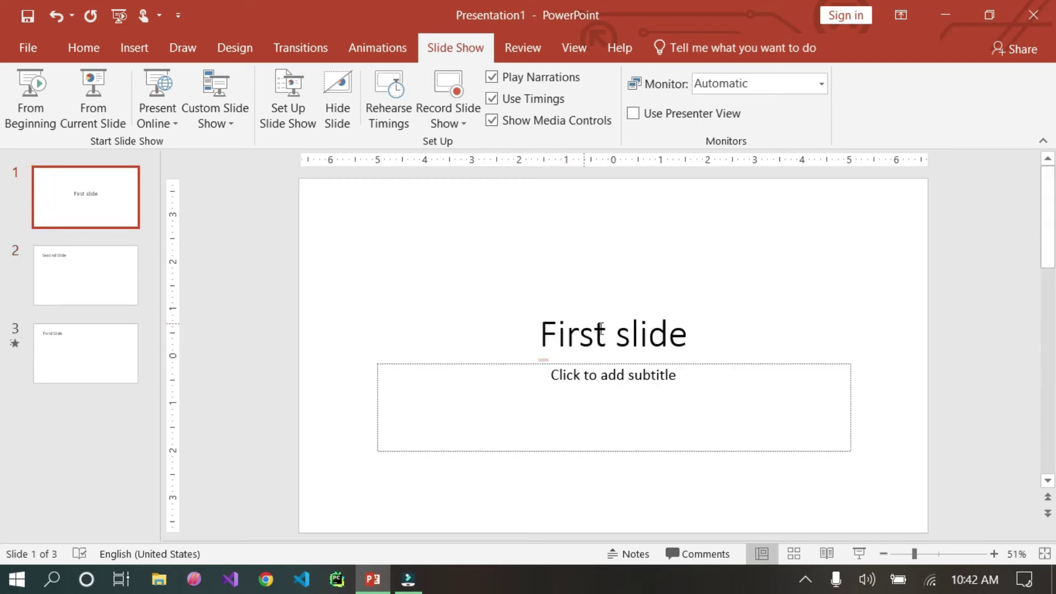
{"action": "left_click", "coordinate": [92, 257]}
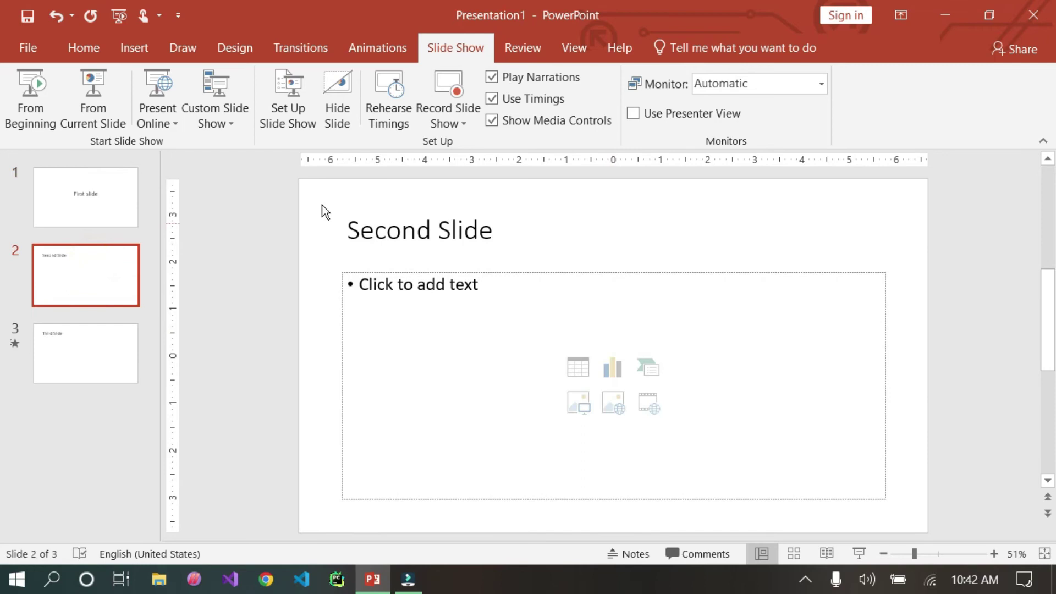
{"action": "left_click", "coordinate": [57, 364]}
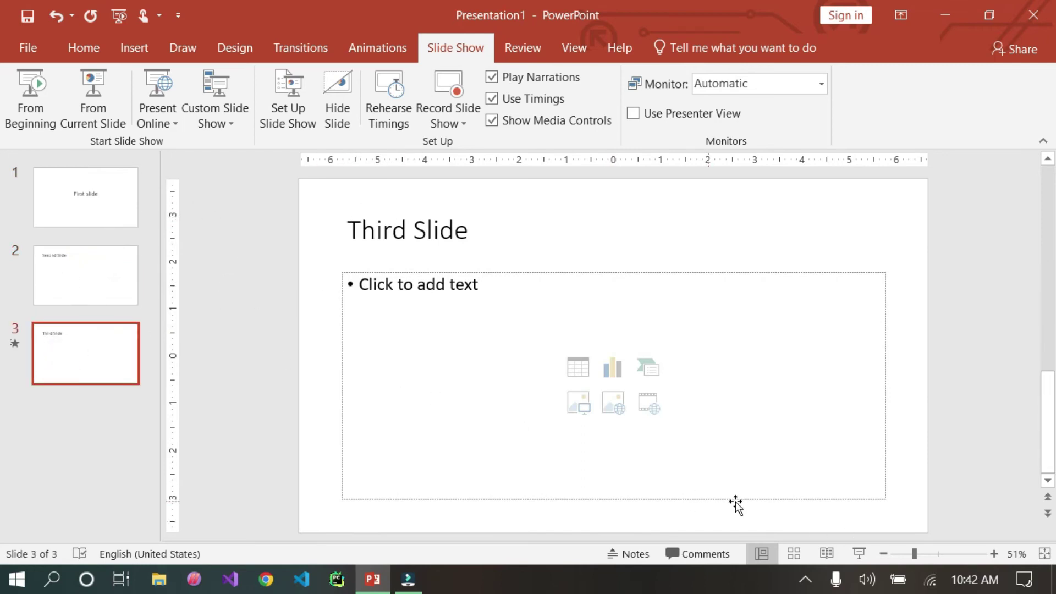
{"action": "left_click", "coordinate": [42, 180]}
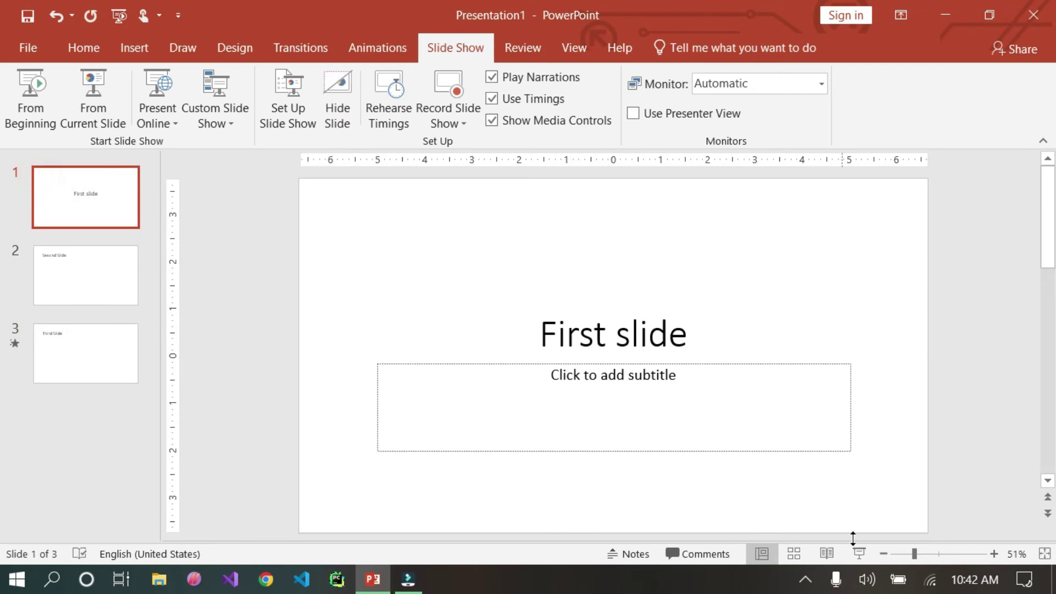
Play the slide show from slide 1 through the end screen and return to editing.
{"action": "left_click", "coordinate": [858, 555]}
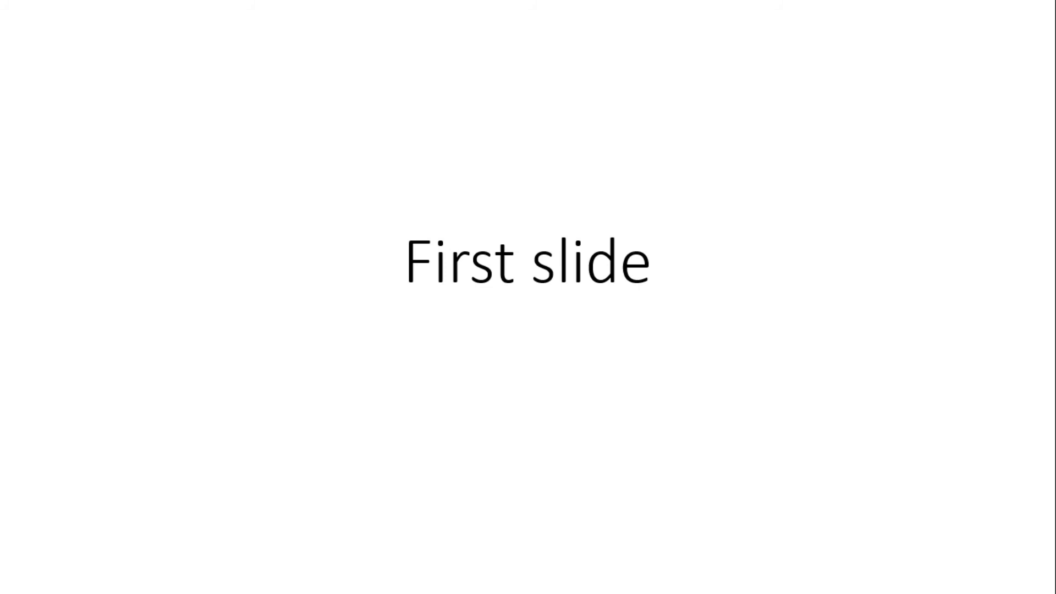
{"action": "left_click", "coordinate": [557, 533]}
{"action": "left_click", "coordinate": [615, 525]}
{"action": "left_click", "coordinate": [567, 401]}
{"action": "left_click", "coordinate": [431, 272]}
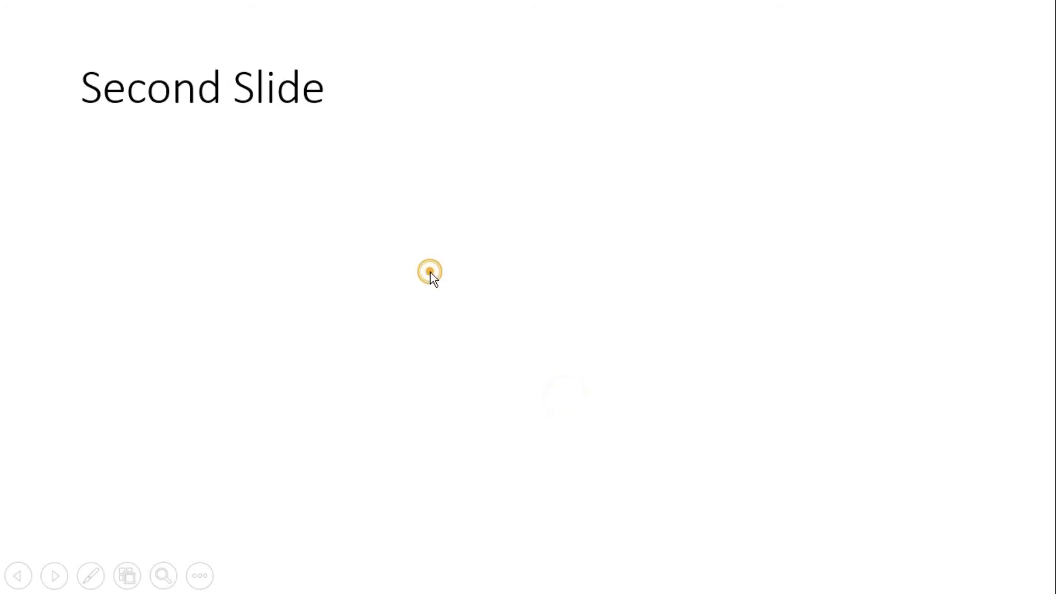
{"action": "key", "text": "Right"}
{"action": "left_click", "coordinate": [691, 333]}
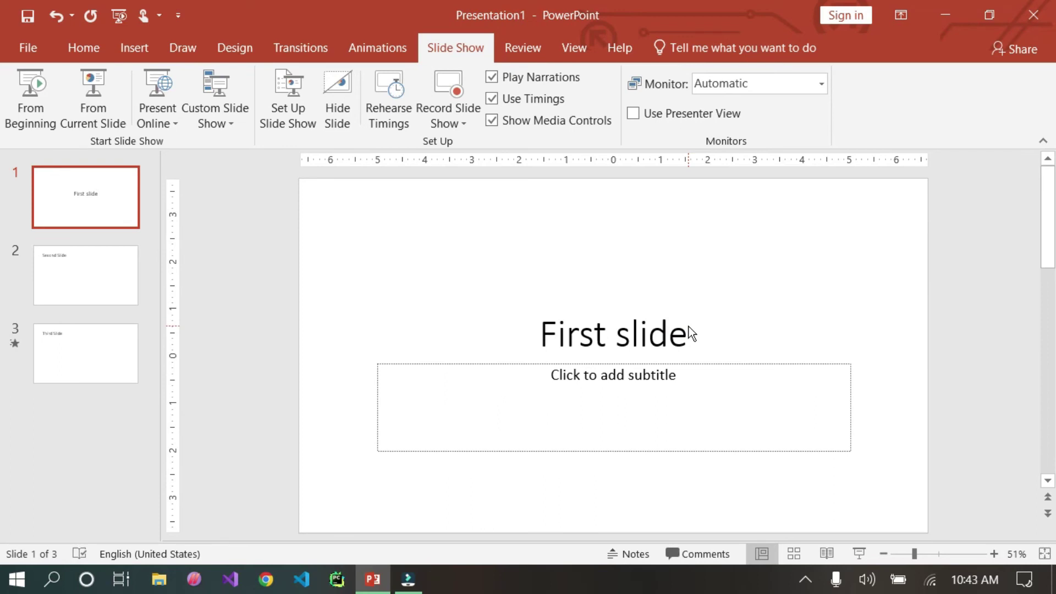
Draw a rectangle shape along the right edge of slide 1.
{"action": "left_click", "coordinate": [122, 48]}
{"action": "left_click", "coordinate": [256, 99]}
{"action": "left_click", "coordinate": [299, 179]}
{"action": "left_click_drag", "start_coordinate": [792, 237], "coordinate": [1053, 435]}
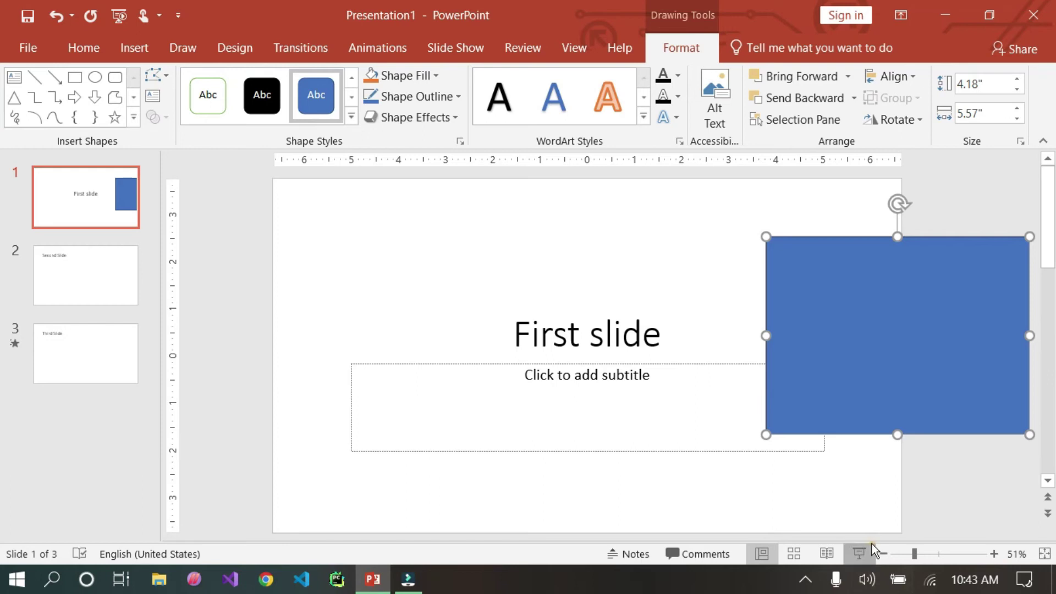
Preview the new rectangle by running the slide show to the end and exiting.
{"action": "left_click", "coordinate": [859, 553]}
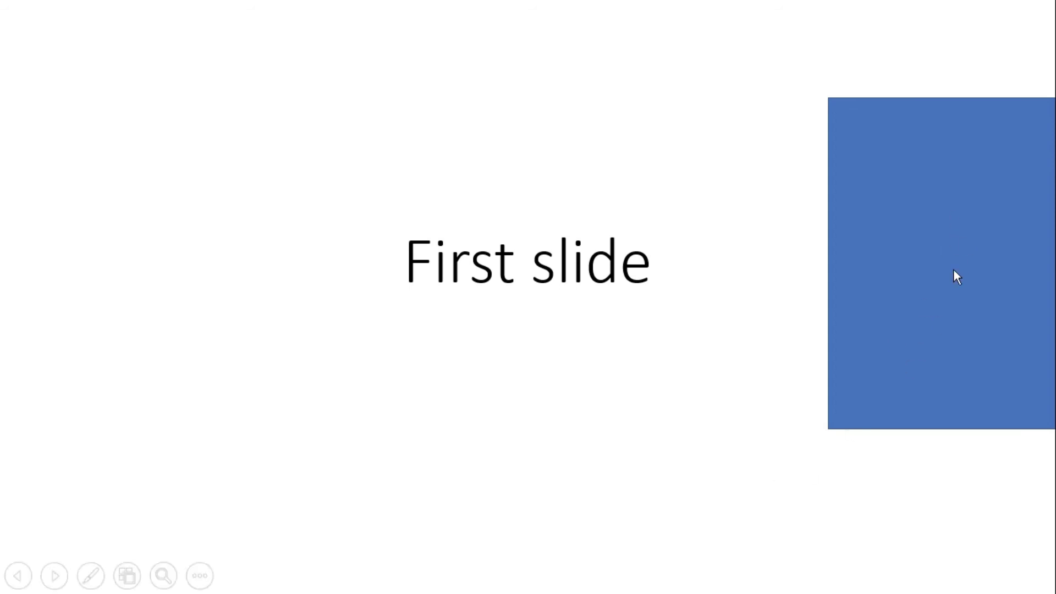
{"action": "left_click", "coordinate": [683, 490]}
{"action": "left_click", "coordinate": [668, 476]}
{"action": "left_click", "coordinate": [532, 413]}
{"action": "left_click", "coordinate": [740, 335]}
{"action": "left_click", "coordinate": [761, 308]}
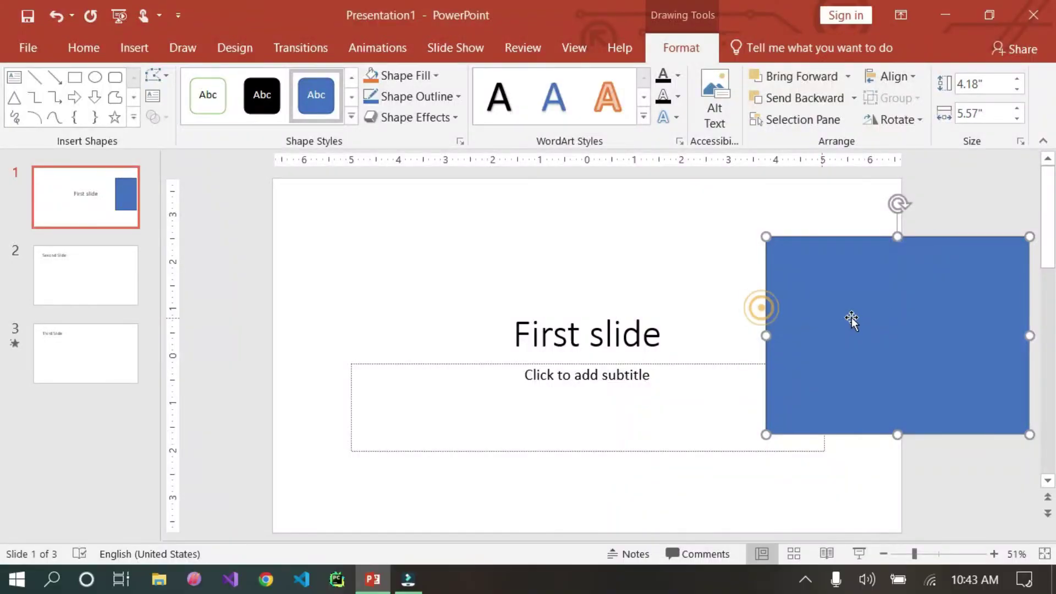
Move the rectangle left and check it in a full slide show run.
{"action": "left_click_drag", "start_coordinate": [884, 306], "coordinate": [792, 317]}
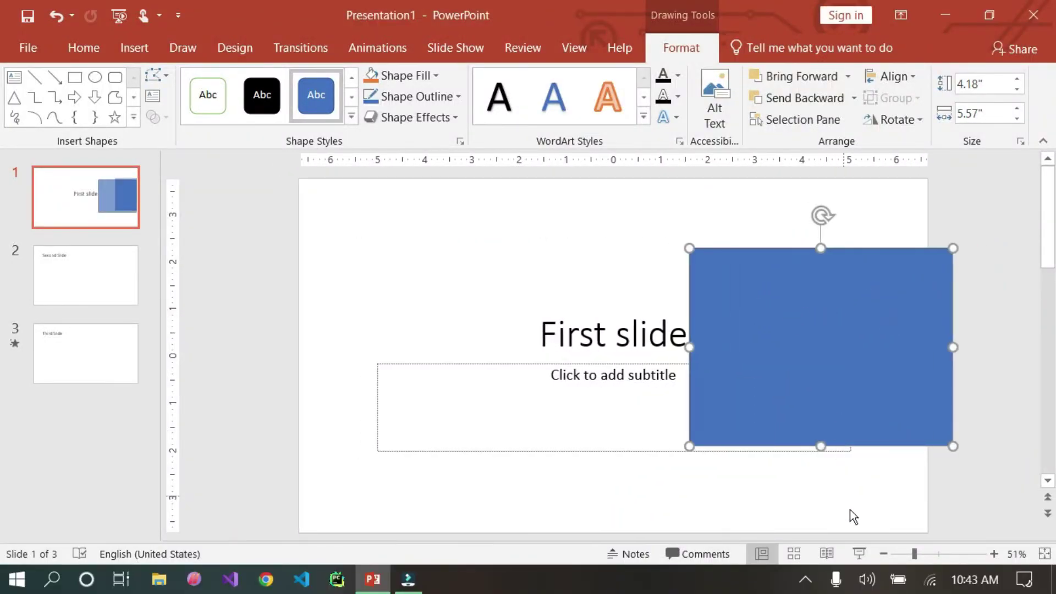
{"action": "left_click", "coordinate": [858, 554]}
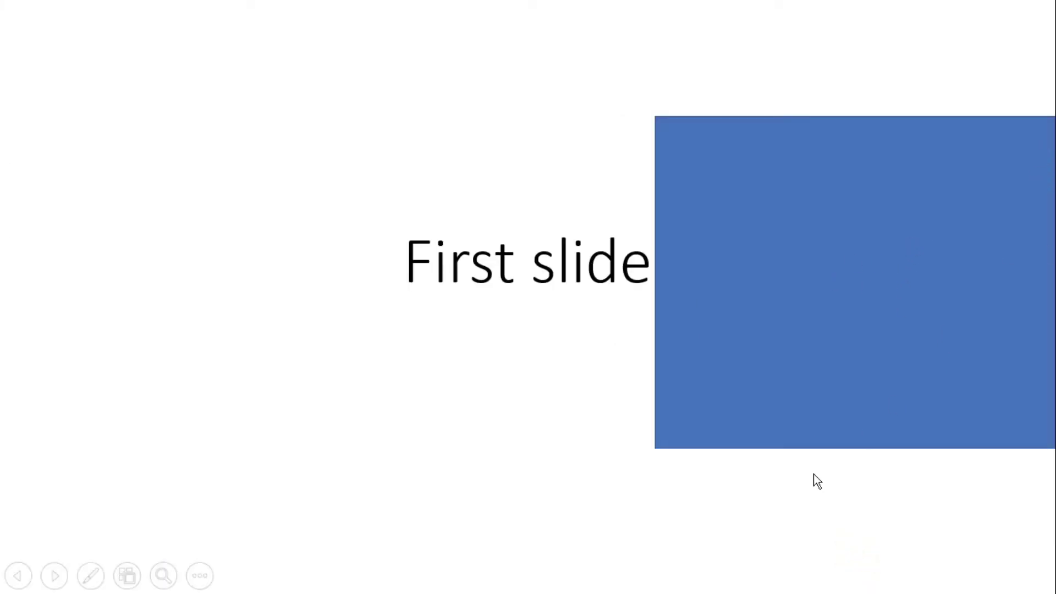
{"action": "left_click", "coordinate": [675, 459]}
{"action": "left_click", "coordinate": [674, 460]}
{"action": "left_click", "coordinate": [674, 460]}
{"action": "left_click", "coordinate": [675, 460]}
{"action": "left_click", "coordinate": [698, 436]}
Shift the rectangle down and left, then preview it in the slide show.
{"action": "mouse_move", "coordinate": [847, 363]}
{"action": "left_mouse_down"}
{"action": "mouse_move", "coordinate": [736, 469]}
{"action": "mouse_move", "coordinate": [654, 469]}
{"action": "mouse_move", "coordinate": [654, 455]}
{"action": "left_mouse_up"}
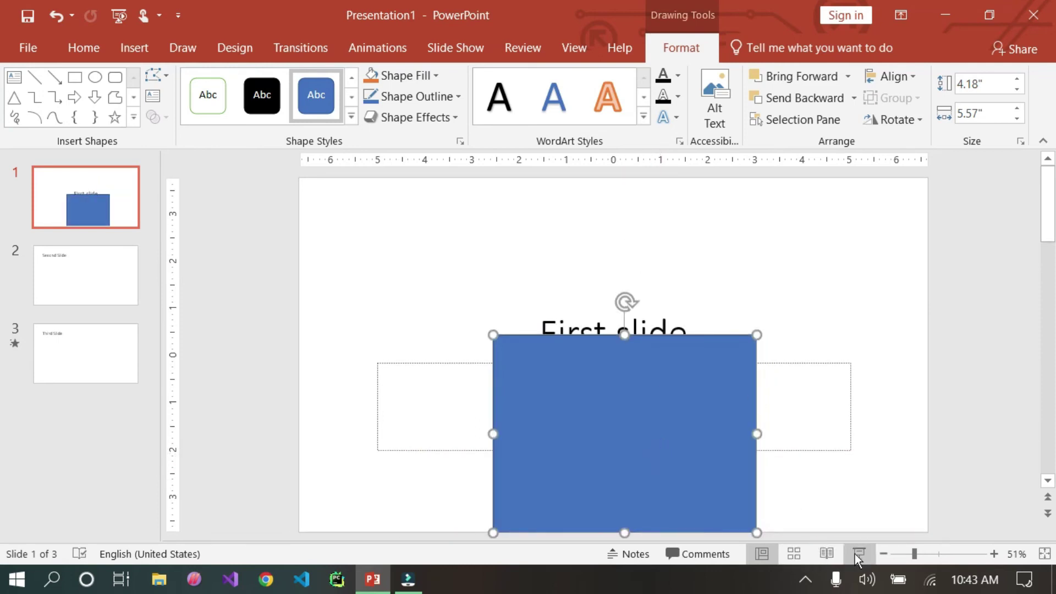
{"action": "left_click", "coordinate": [857, 554]}
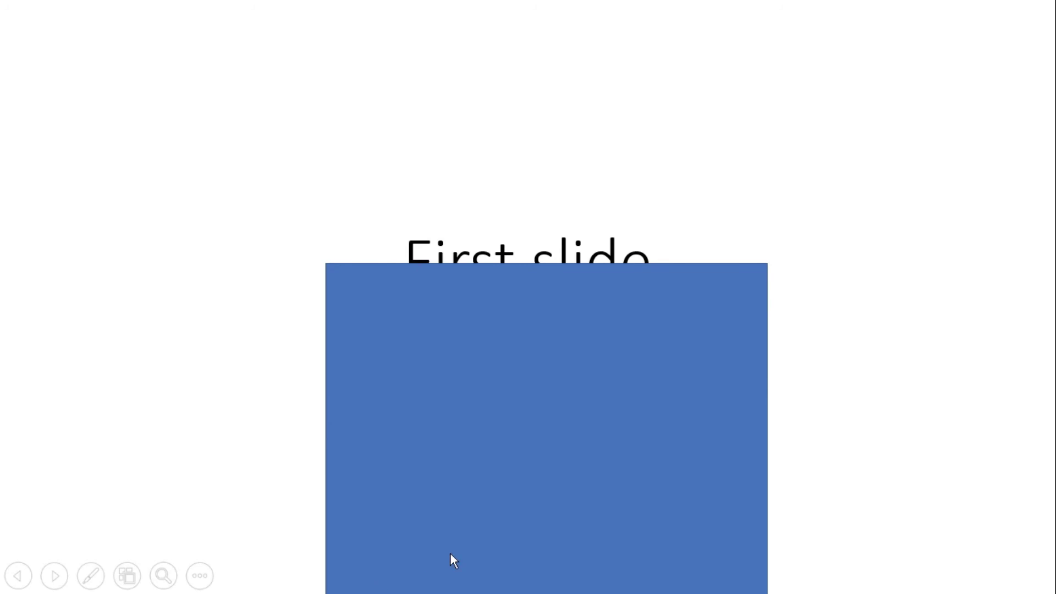
{"action": "left_click", "coordinate": [740, 493]}
{"action": "left_click", "coordinate": [737, 493]}
{"action": "left_click", "coordinate": [764, 454]}
{"action": "left_click", "coordinate": [763, 454]}
Place the rectangle below the title at 3.19" height and preview it in the show.
{"action": "mouse_move", "coordinate": [667, 374]}
{"action": "left_mouse_down"}
{"action": "mouse_move", "coordinate": [476, 265]}
{"action": "mouse_move", "coordinate": [561, 362]}
{"action": "left_mouse_up"}
{"action": "left_click_drag", "start_coordinate": [509, 323], "coordinate": [509, 370]}
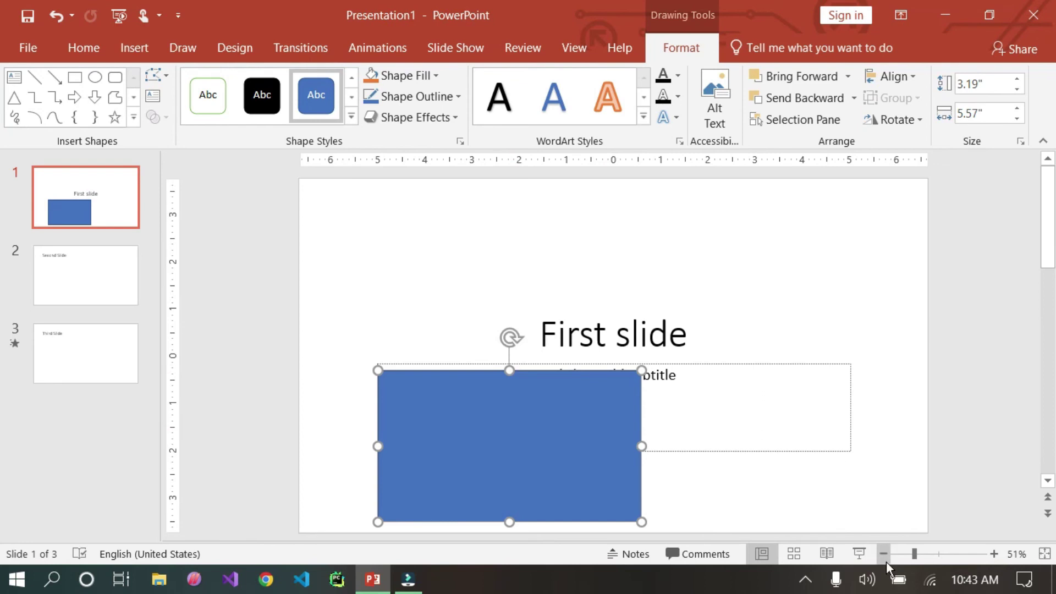
{"action": "left_click", "coordinate": [860, 554]}
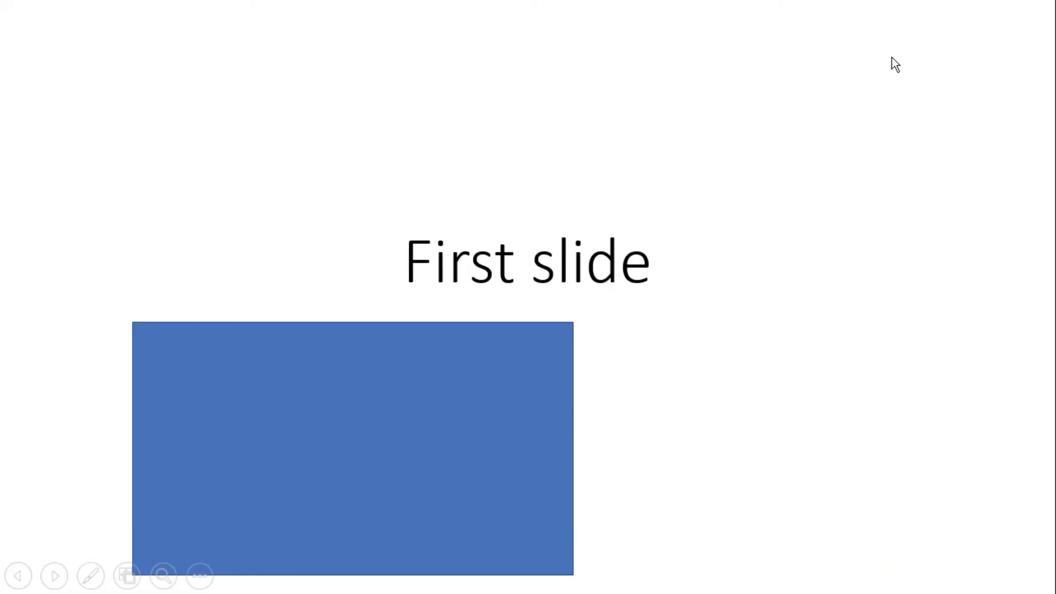
{"action": "left_click", "coordinate": [716, 348]}
{"action": "left_click", "coordinate": [716, 348]}
{"action": "left_click", "coordinate": [716, 348]}
{"action": "left_click", "coordinate": [710, 346]}
{"action": "left_click", "coordinate": [706, 344]}
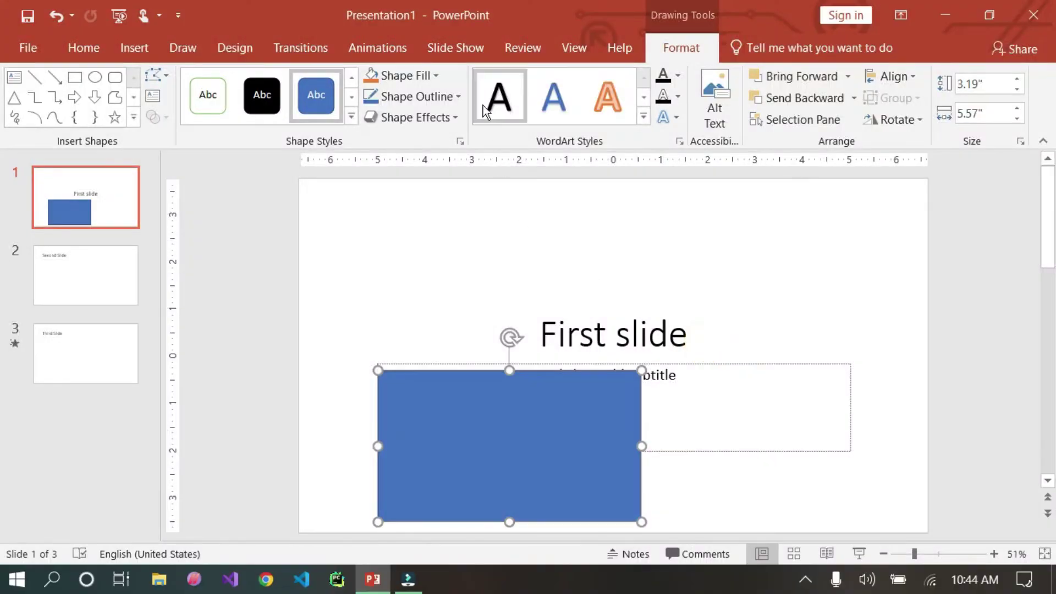
{"action": "left_click", "coordinate": [364, 49]}
Select, then deselect, 'First' in the slide 1 title, and start Rehearse Timings.
{"action": "left_click", "coordinate": [434, 47]}
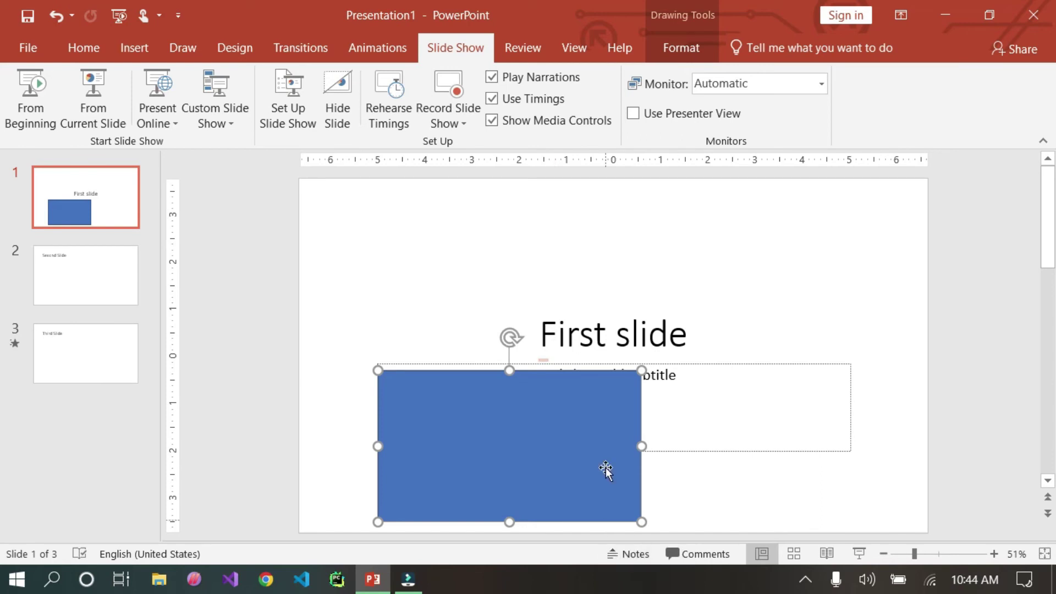
{"action": "left_click", "coordinate": [603, 336]}
{"action": "left_click_drag", "start_coordinate": [558, 238], "coordinate": [566, 238]}
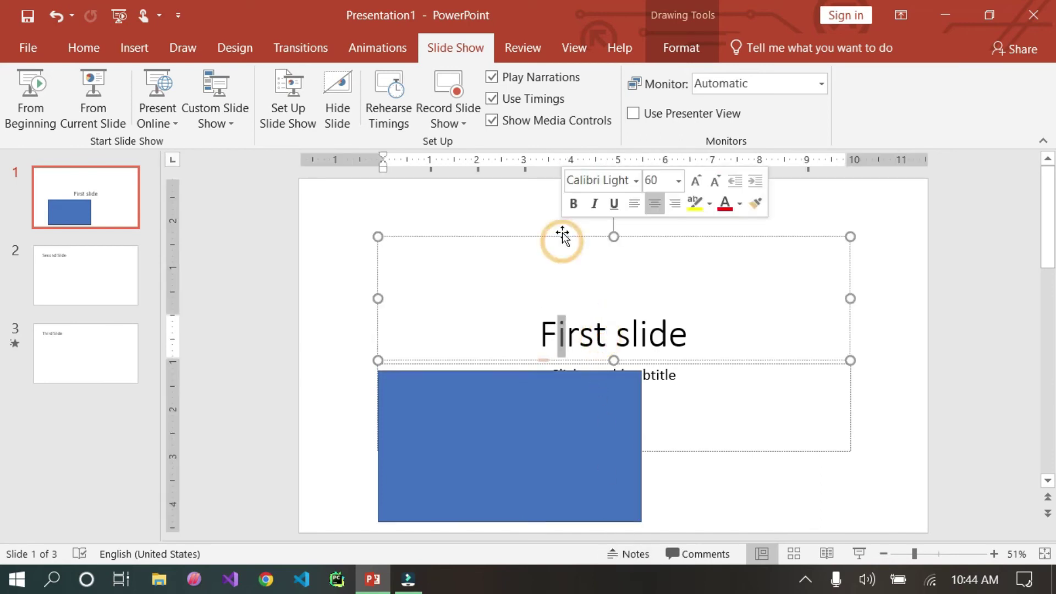
{"action": "left_click", "coordinate": [529, 326]}
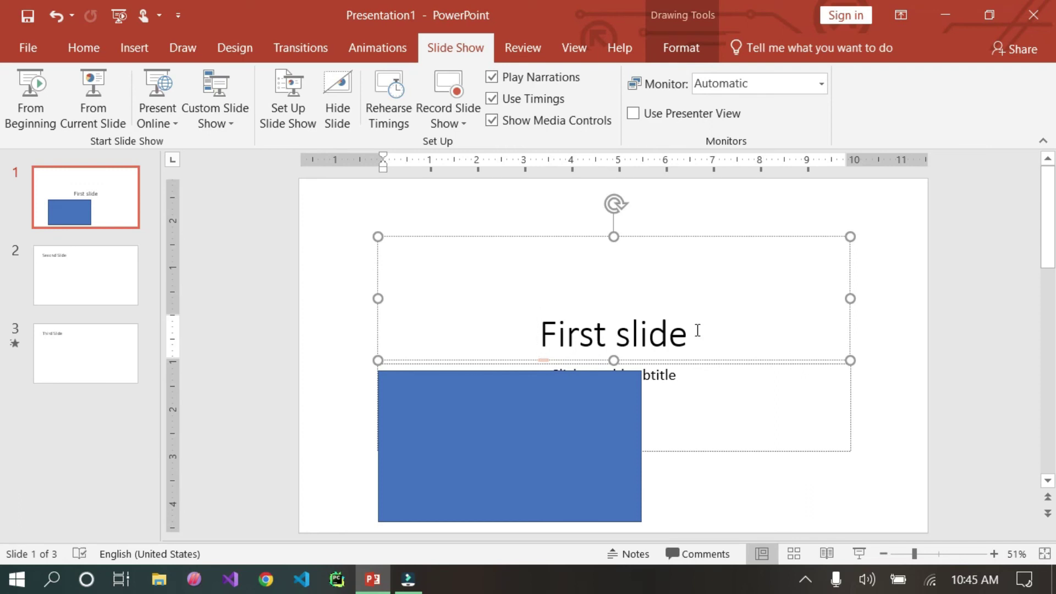
{"action": "double_click", "coordinate": [565, 337]}
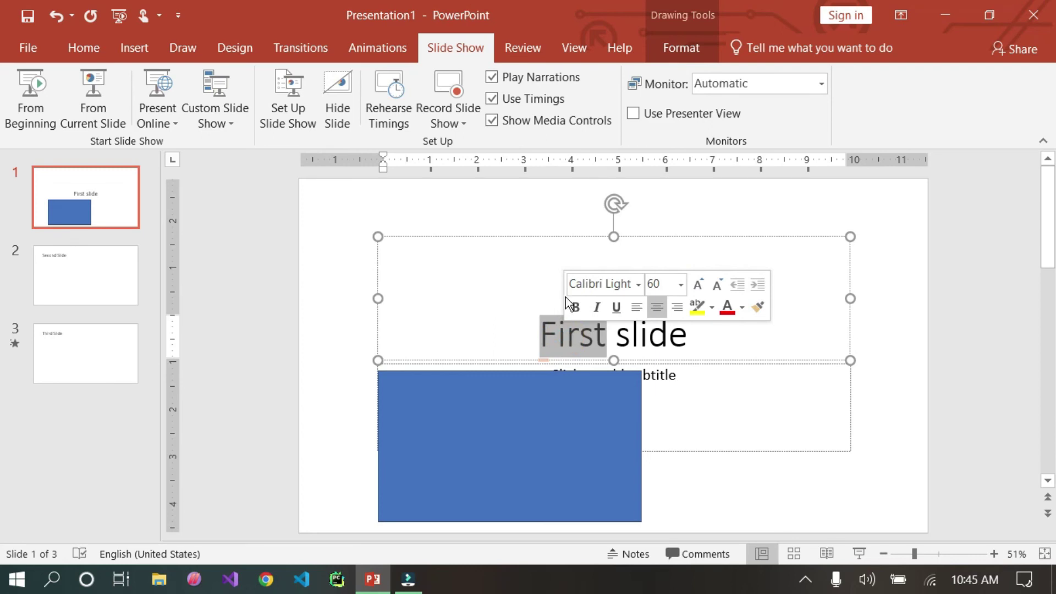
{"action": "left_click", "coordinate": [558, 263]}
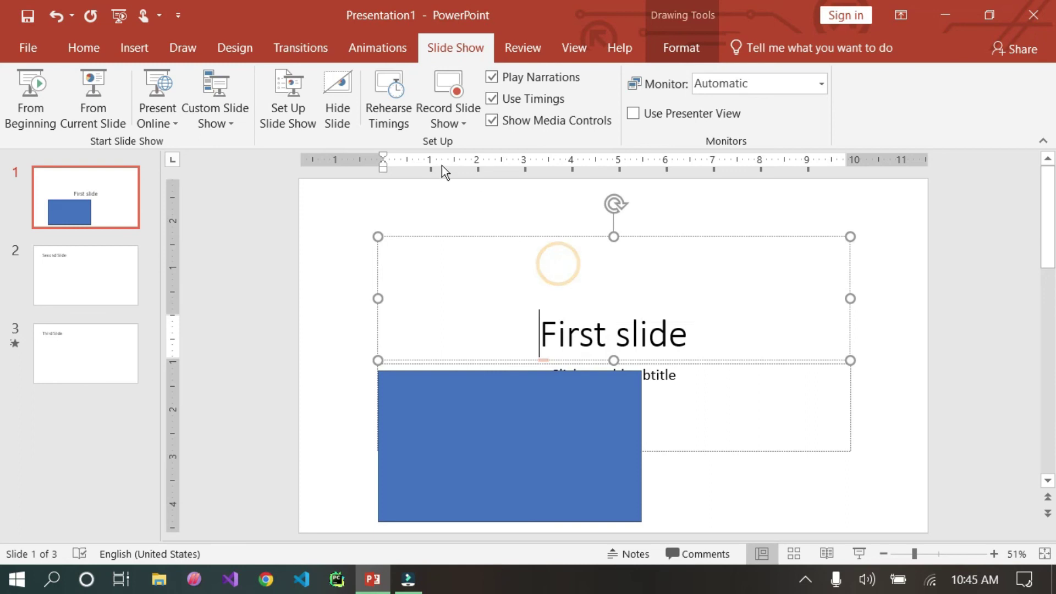
{"action": "left_click", "coordinate": [388, 107]}
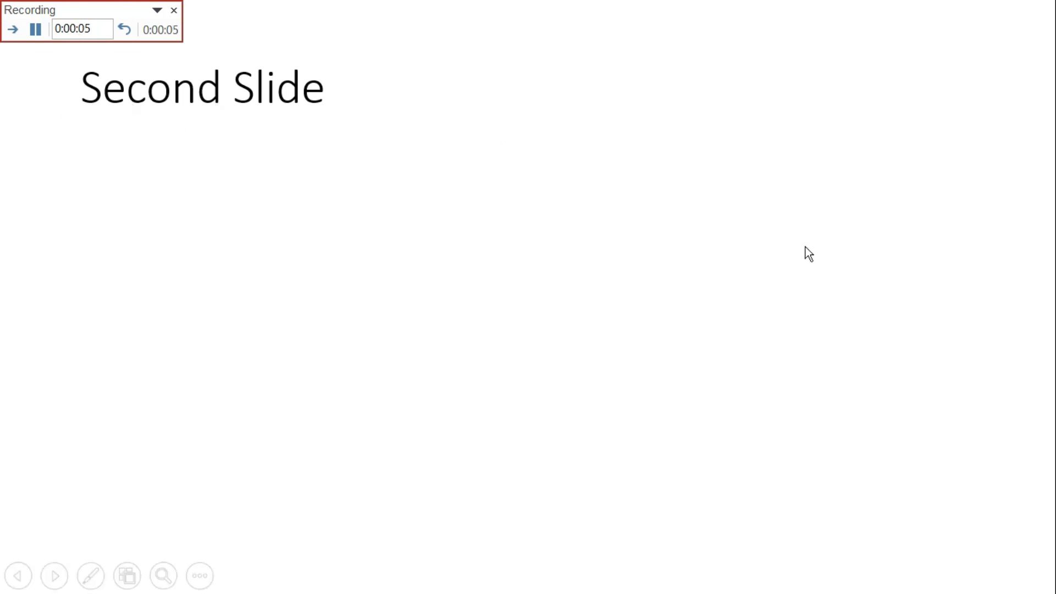
Click through all slides in the rehearsal, then decline saving the 0:00:07 timings.
{"action": "left_click", "coordinate": [780, 239]}
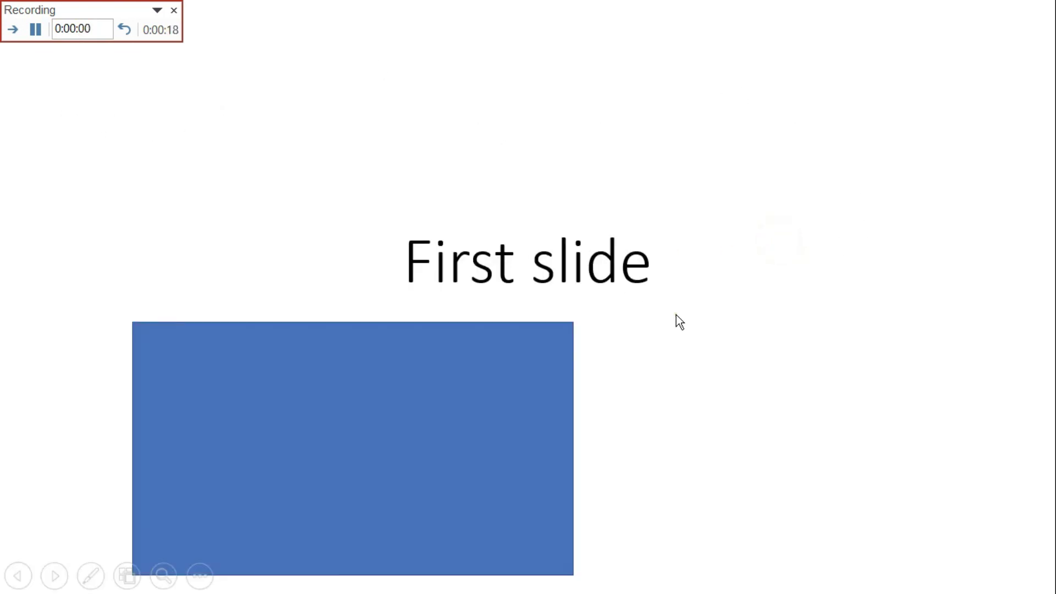
{"action": "left_click", "coordinate": [675, 315]}
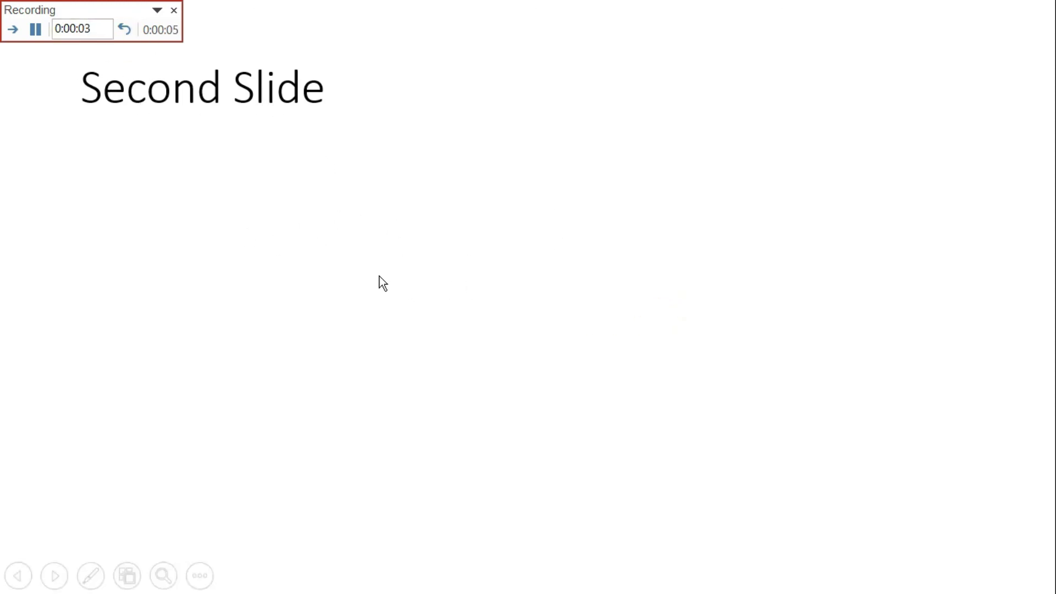
{"action": "left_click", "coordinate": [355, 272]}
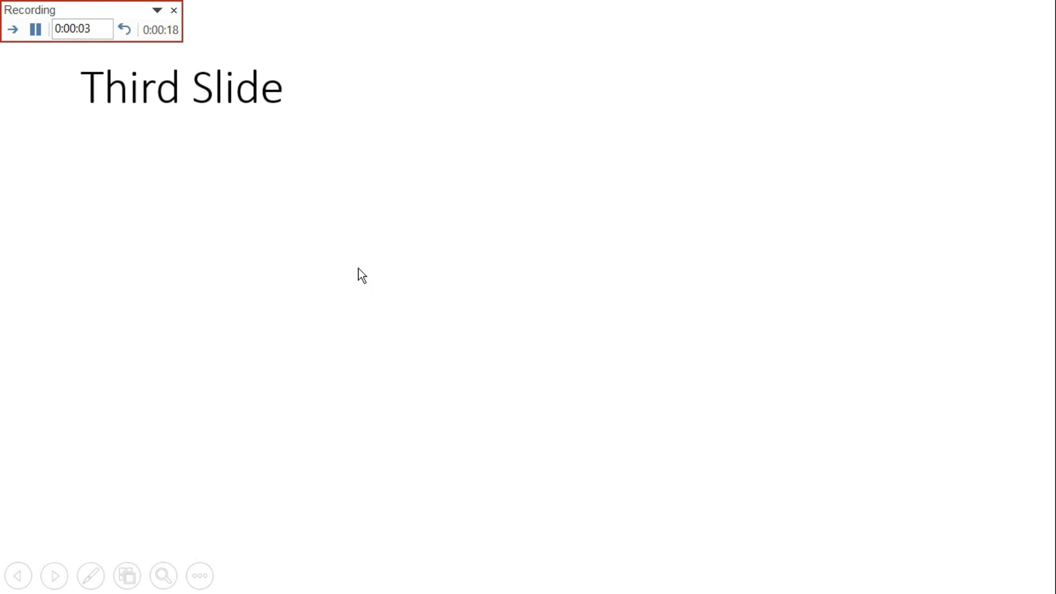
{"action": "left_click", "coordinate": [675, 340]}
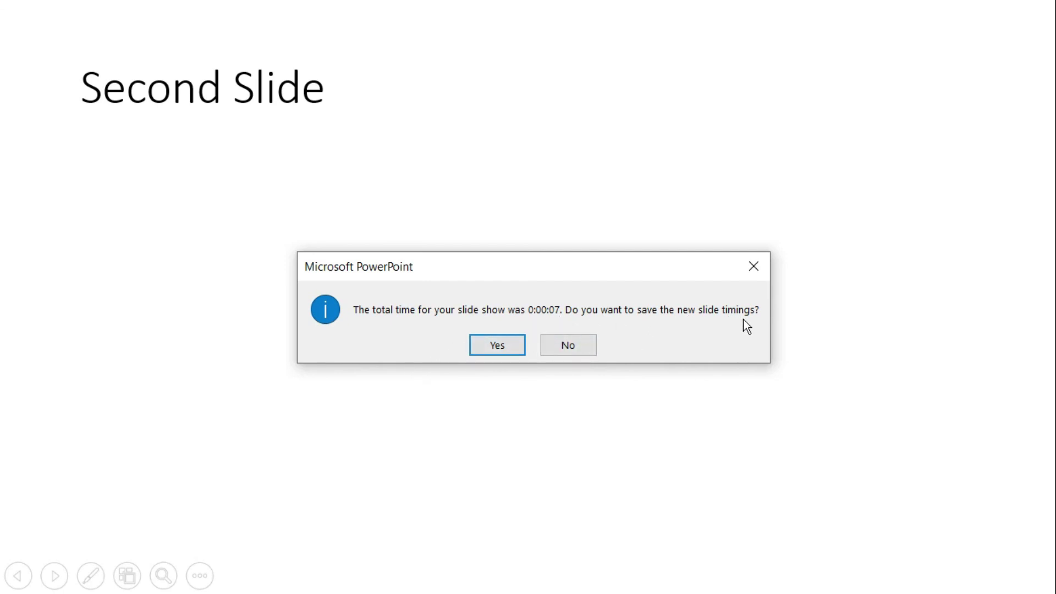
{"action": "left_click", "coordinate": [558, 349]}
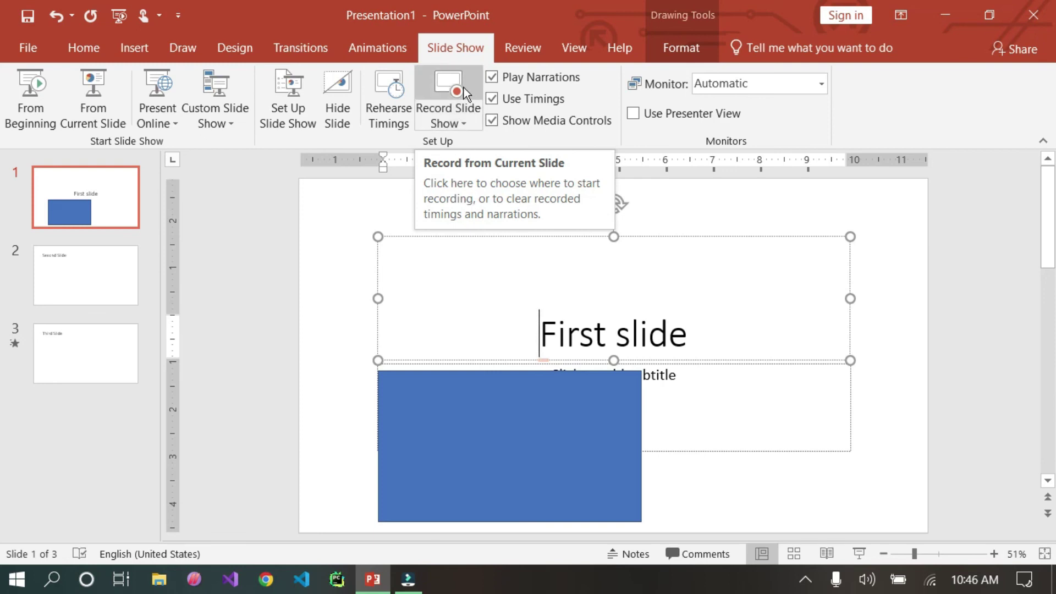
{"action": "left_click", "coordinate": [371, 39]}
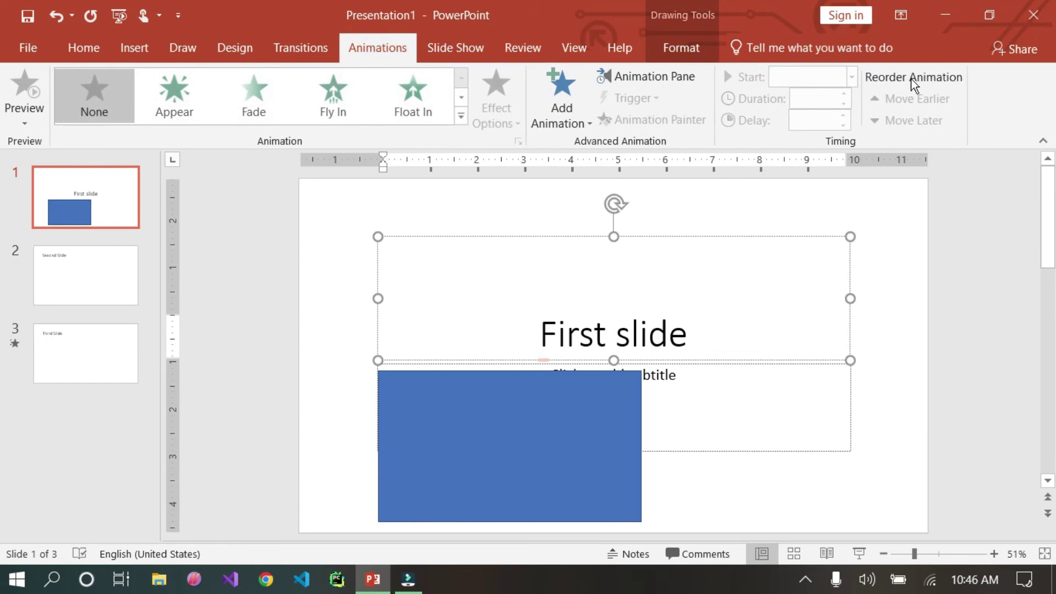
{"action": "left_click", "coordinate": [452, 49]}
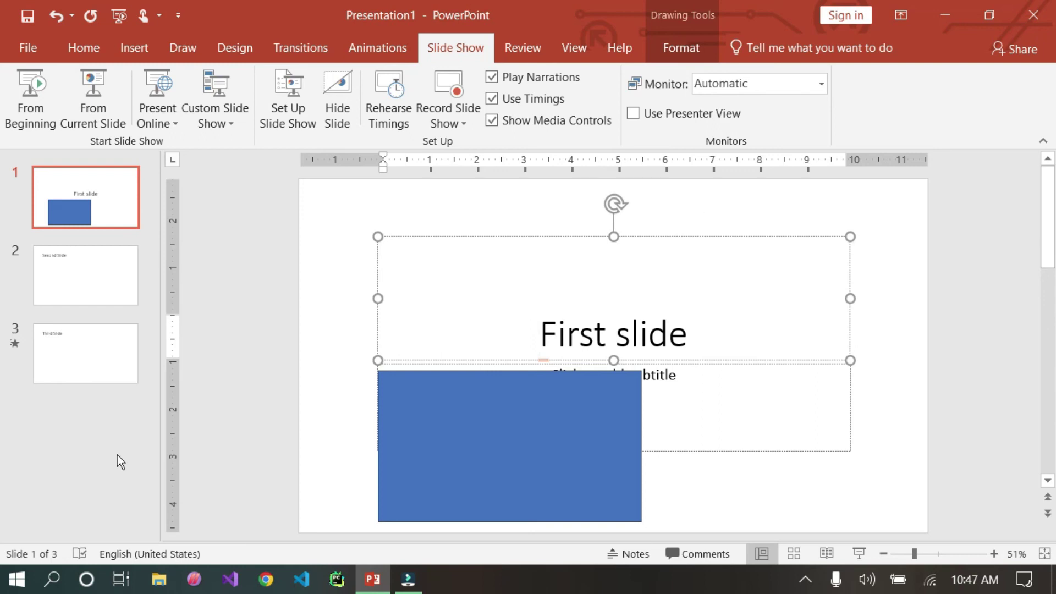
Place the insertion point inside the word 'First' in the slide 1 title.
{"action": "left_click", "coordinate": [569, 328]}
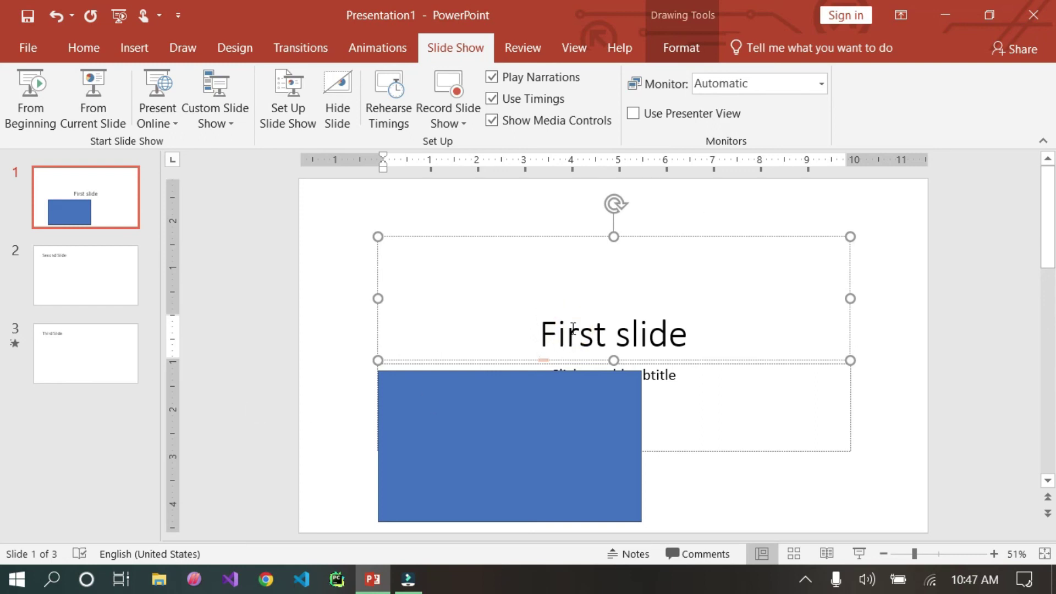